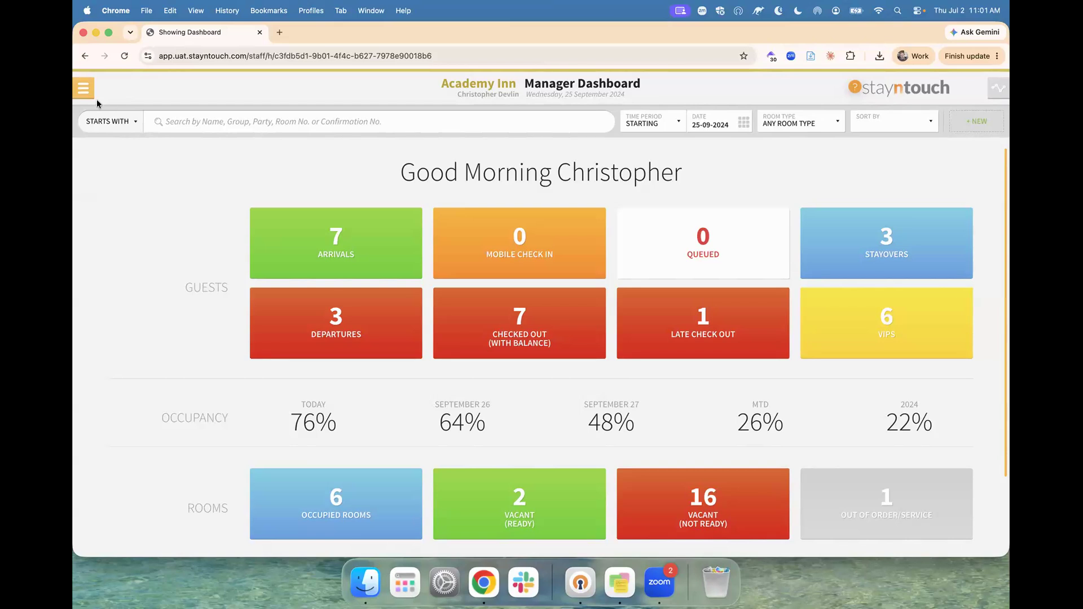
# Open the stay card of the arriving VIP guest in room 105 from today's arrivals.
pyautogui.click(314, 248)
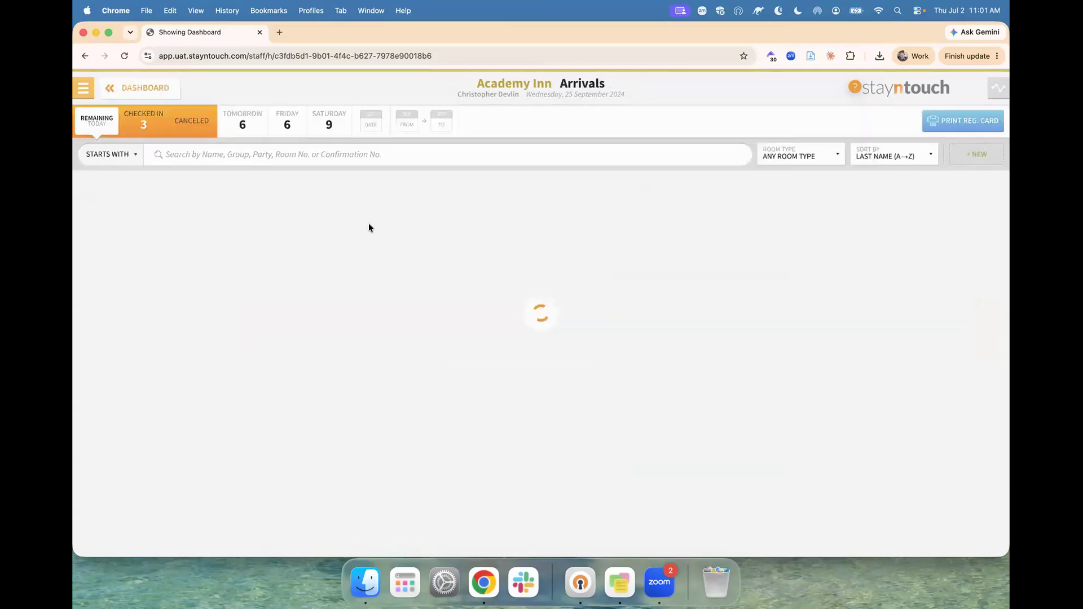
pyautogui.click(383, 205)
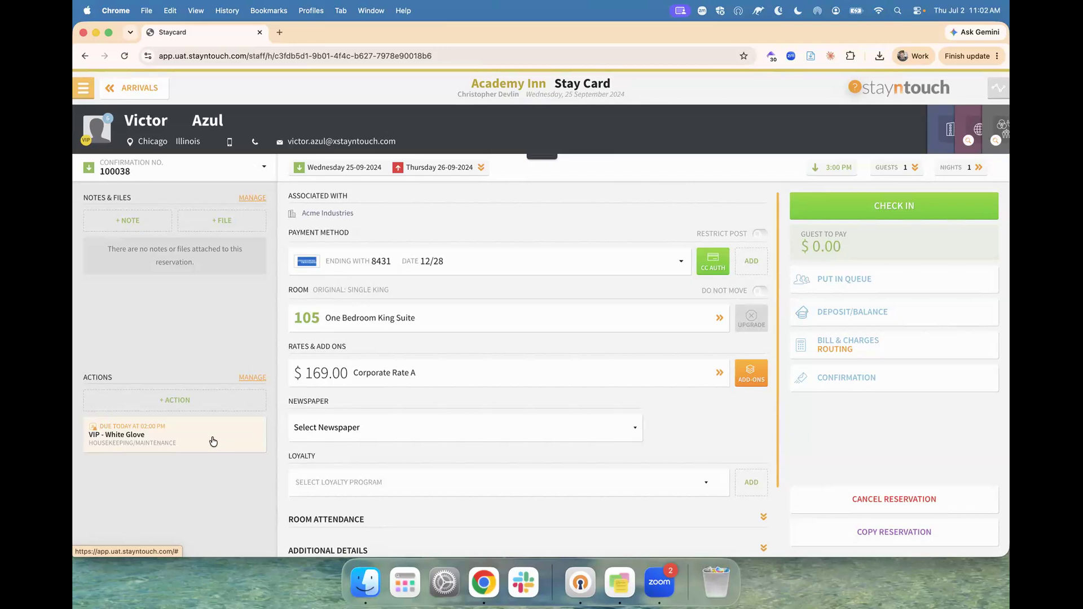
# Open the Actions Manager to work with the hotel's guest and group actions.
pyautogui.click(90, 89)
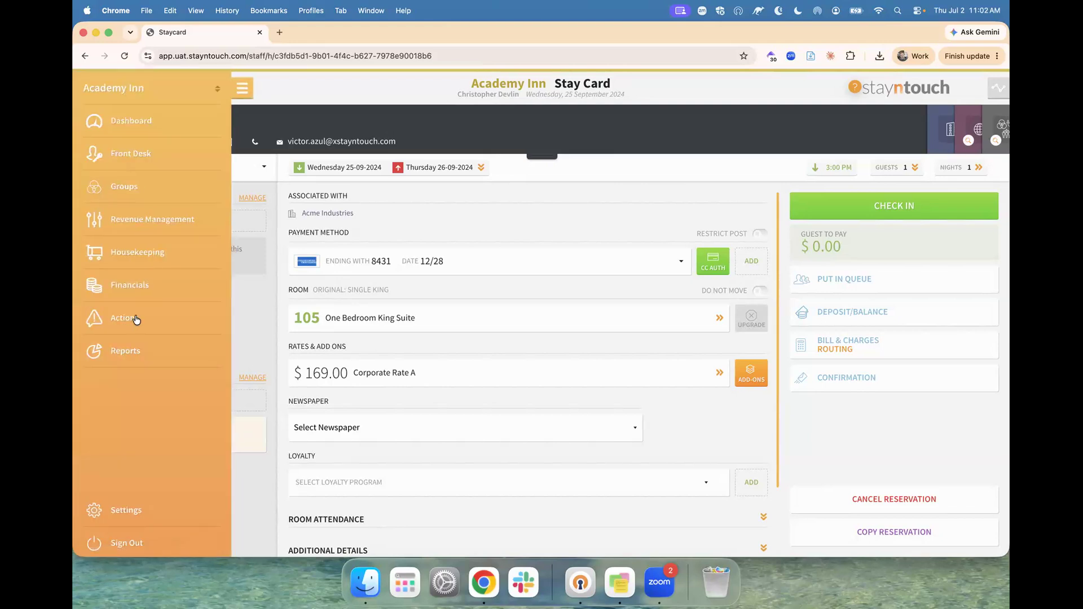
pyautogui.click(134, 319)
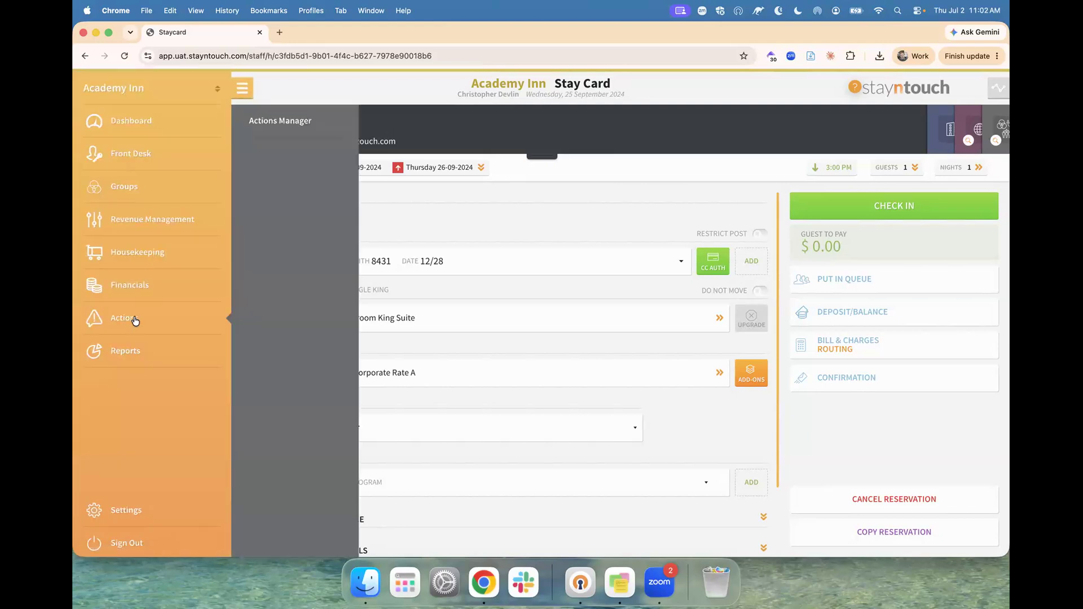
pyautogui.click(294, 128)
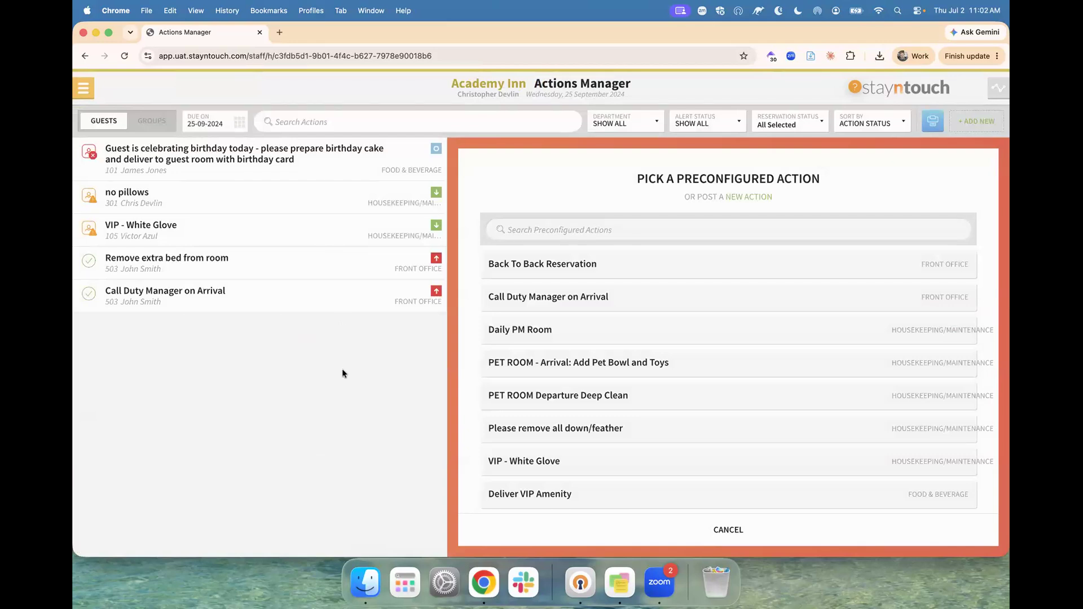
# Check the due date selector and the group actions, and return to the guest actions.
pyautogui.click(238, 126)
pyautogui.click(320, 198)
pyautogui.click(162, 122)
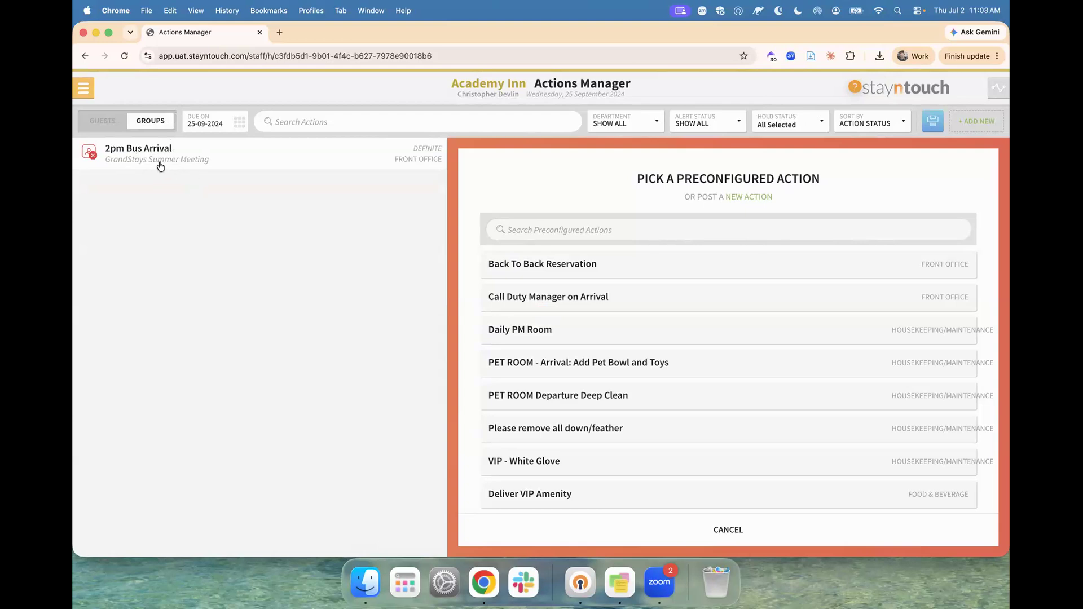
pyautogui.click(107, 122)
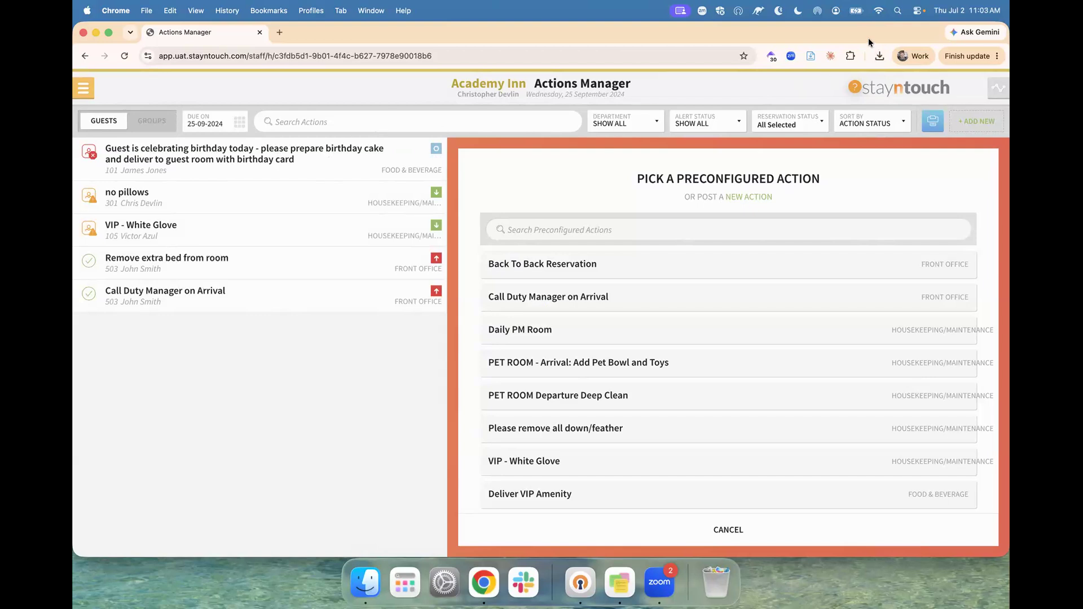
# Filter the guest actions by the Housekeeping/Maintenance department, and reset the department filter to show all.
pyautogui.click(631, 122)
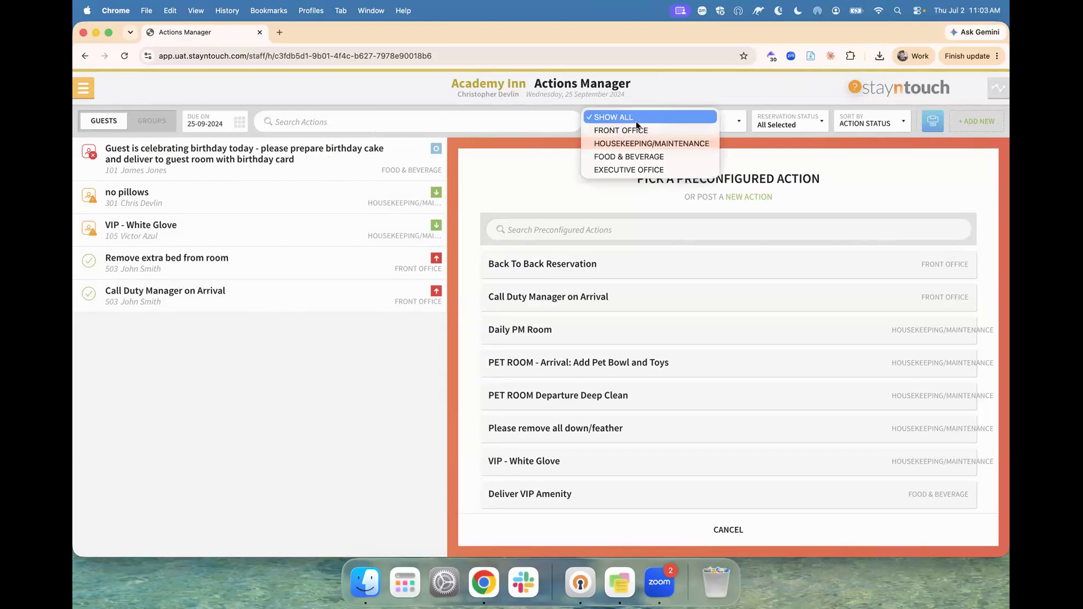
pyautogui.click(635, 144)
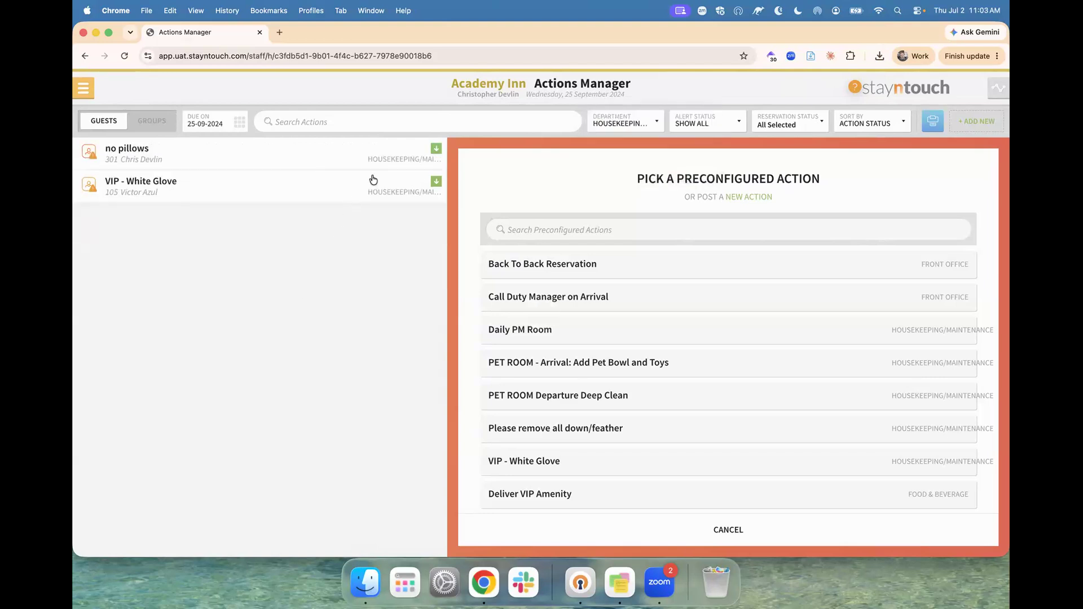
pyautogui.click(628, 123)
pyautogui.click(633, 93)
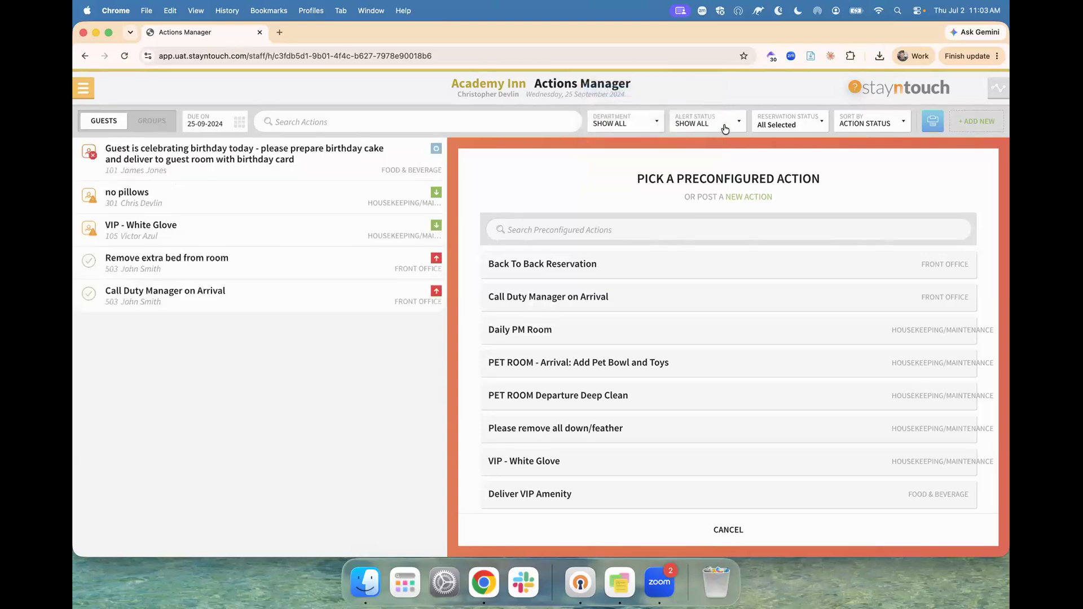
# Review the alert status, reservation status and sorting options, keeping all actions shown and sorted by action status.
pyautogui.click(715, 130)
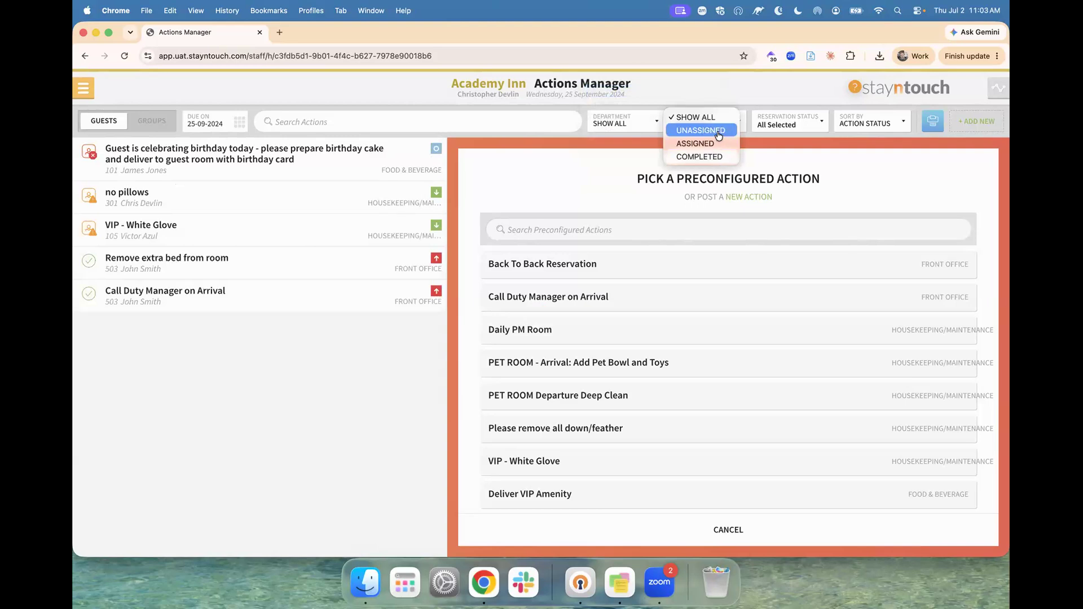
pyautogui.click(699, 117)
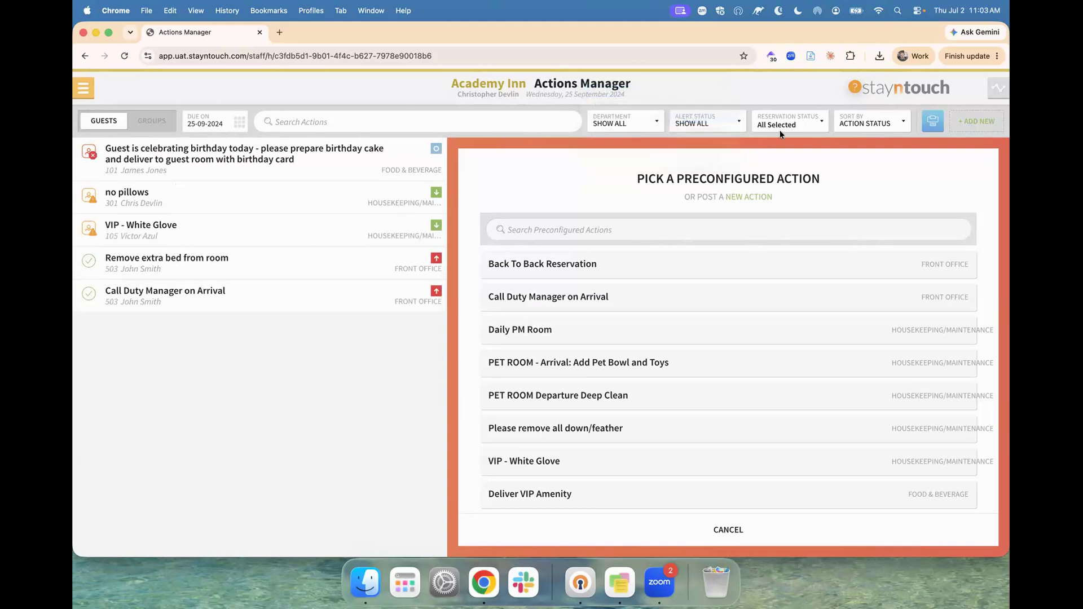
pyautogui.click(789, 127)
pyautogui.click(788, 129)
pyautogui.click(862, 123)
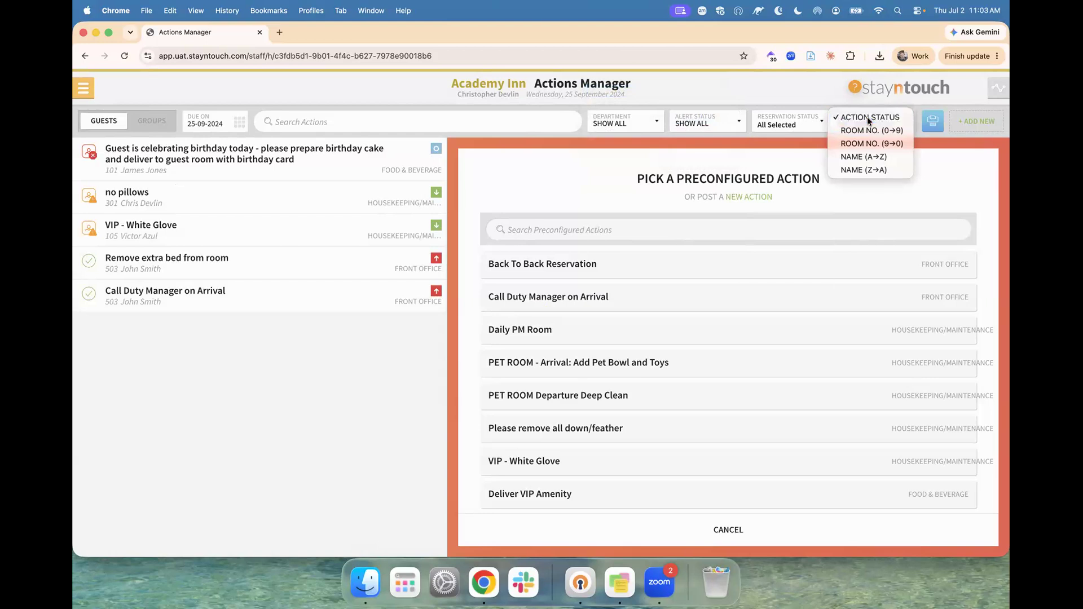
pyautogui.click(868, 118)
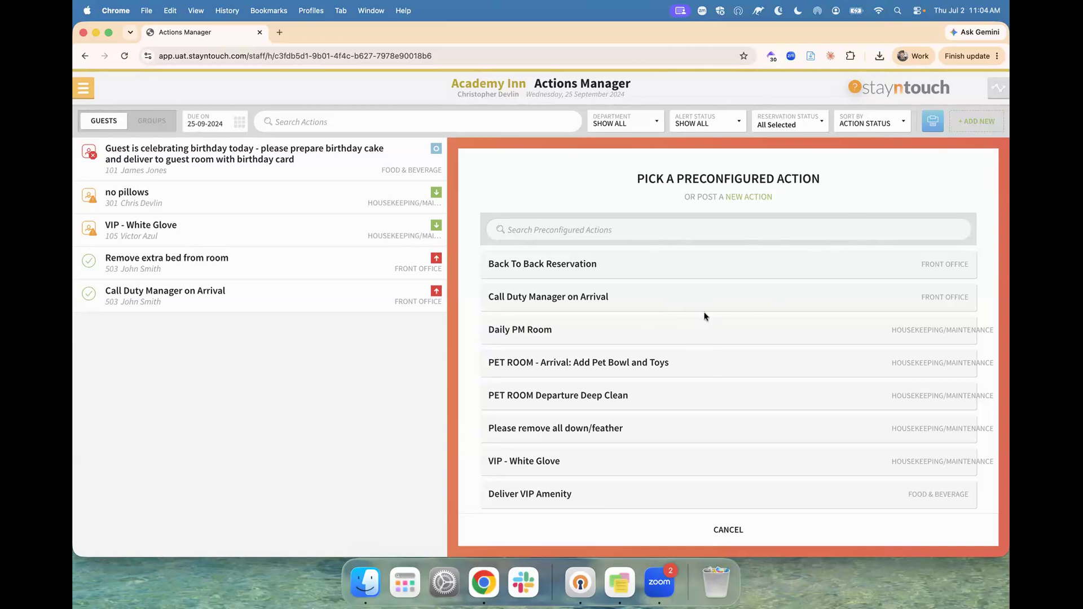
# Start a new custom action for the VIP guest arriving in room 105 and assign it to Housekeeping/Maintenance.
pyautogui.scroll(-1, 732, 393)
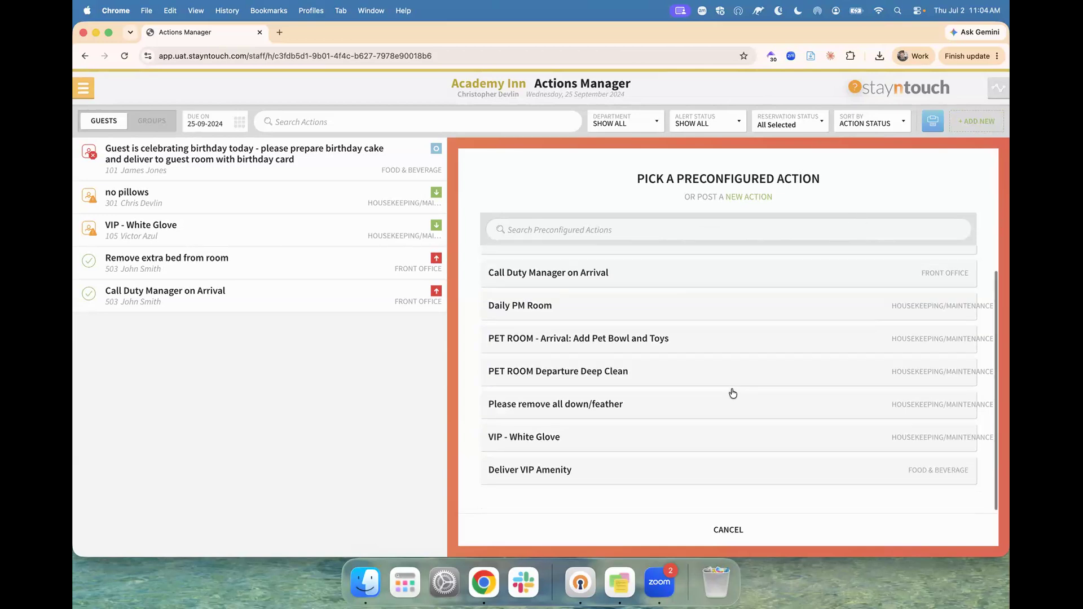
pyautogui.scroll(1, 733, 393)
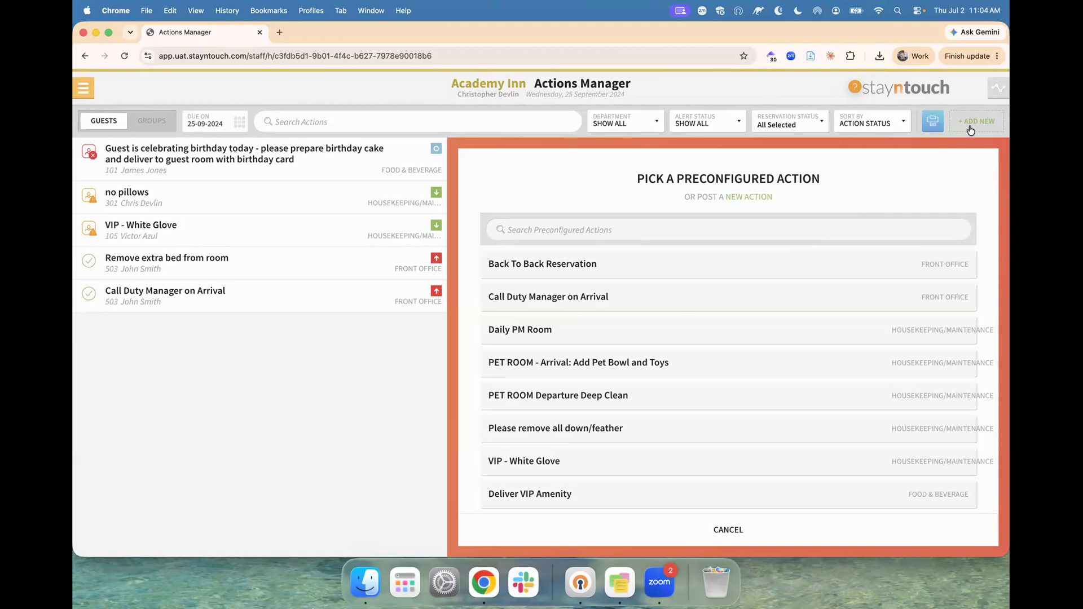
pyautogui.scroll(-1, 784, 371)
pyautogui.scroll(1, 783, 370)
pyautogui.click(749, 196)
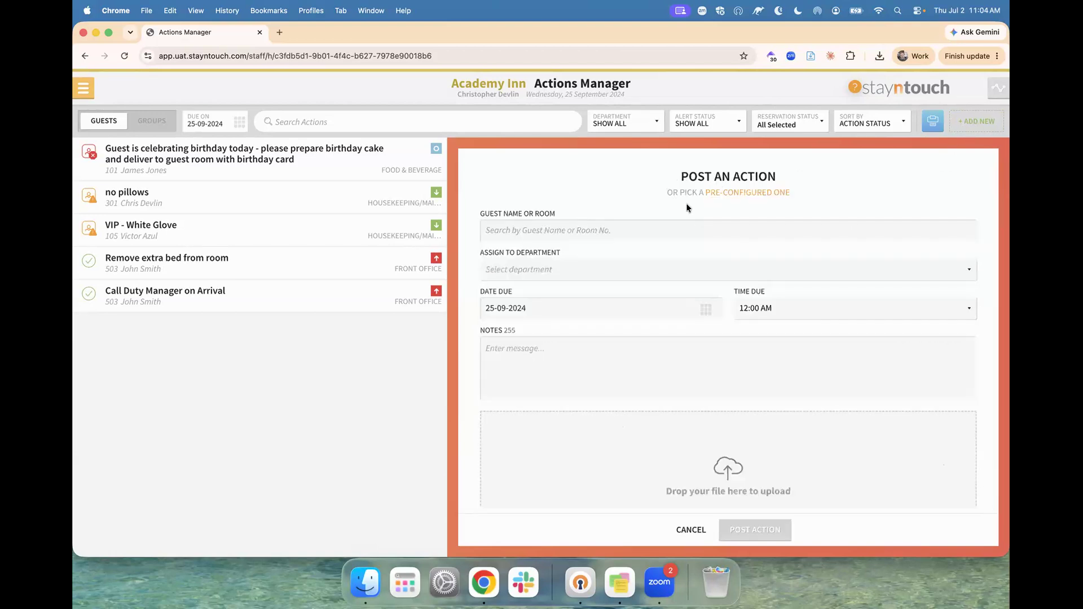
pyautogui.click(632, 230)
pyautogui.write('105')
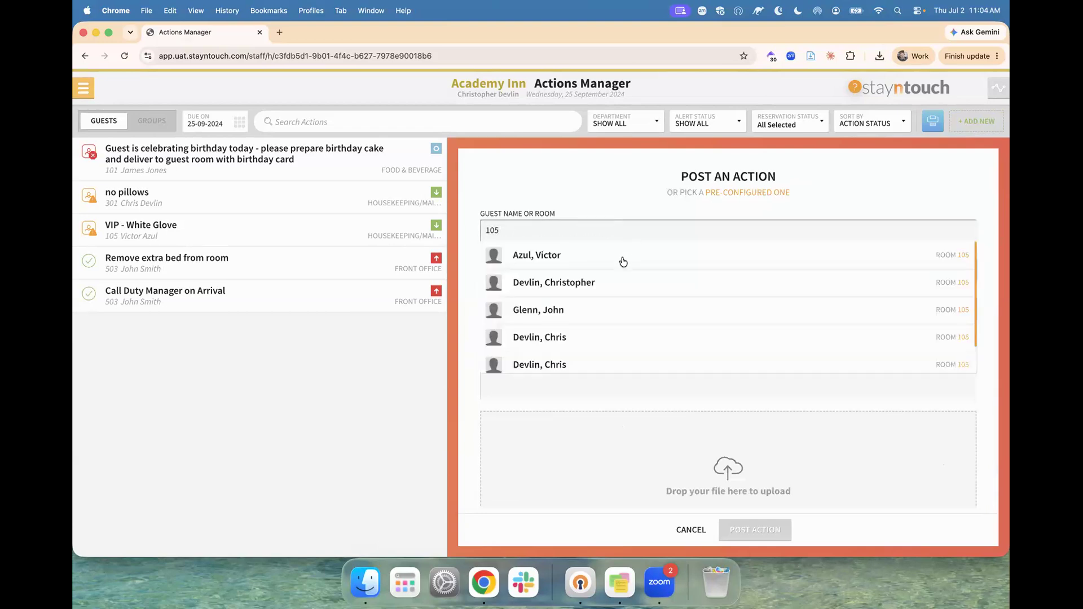
pyautogui.click(623, 261)
pyautogui.click(612, 272)
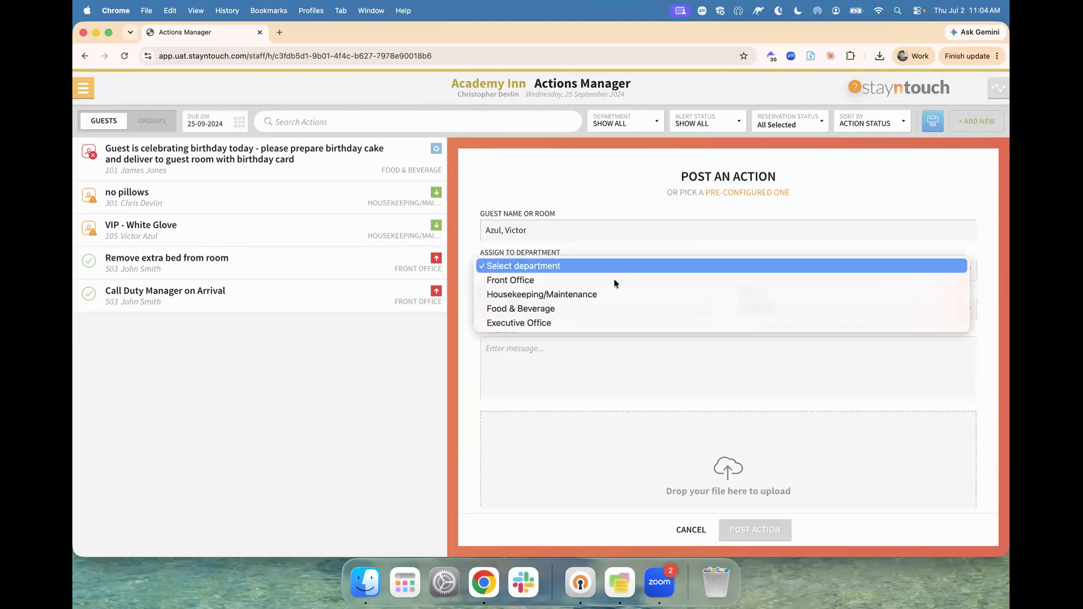
pyautogui.click(613, 295)
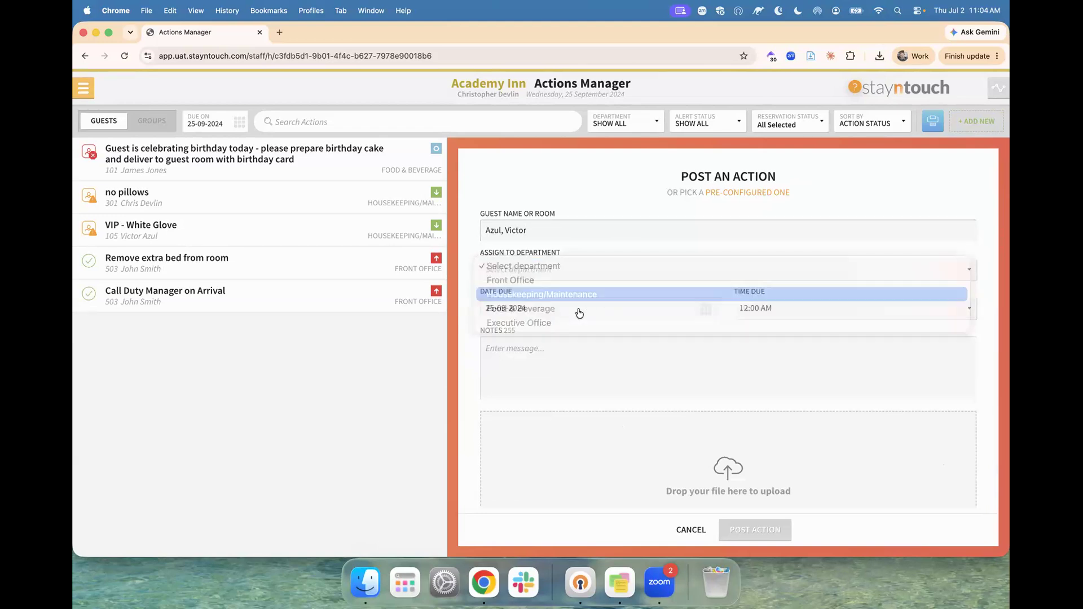
# Enter the note "Please add 5 extra hangers for guest" and post the action.
pyautogui.click(614, 355)
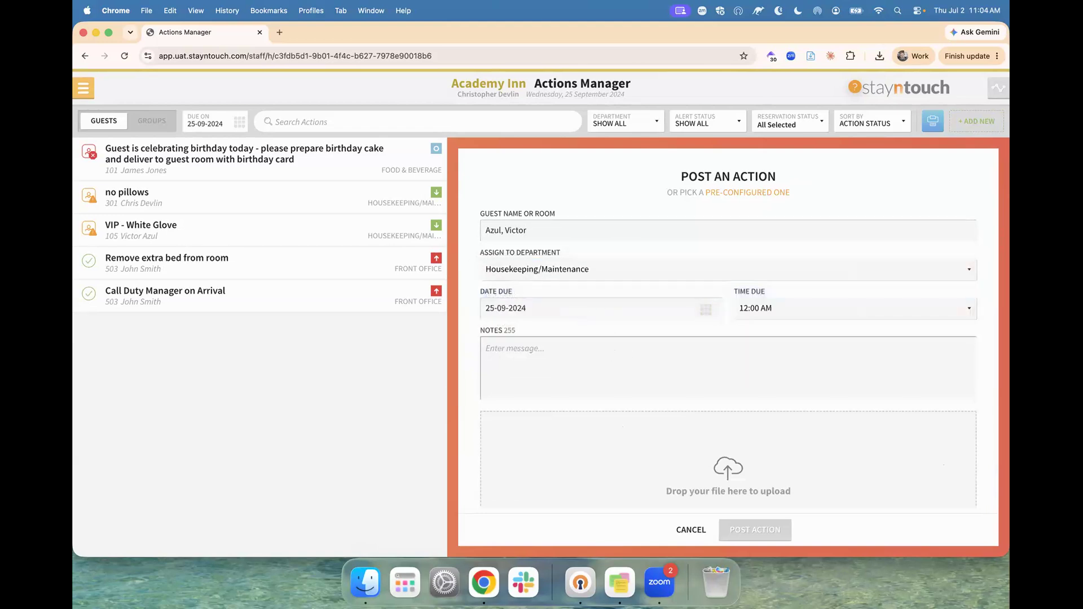
pyautogui.write('Please add 5')
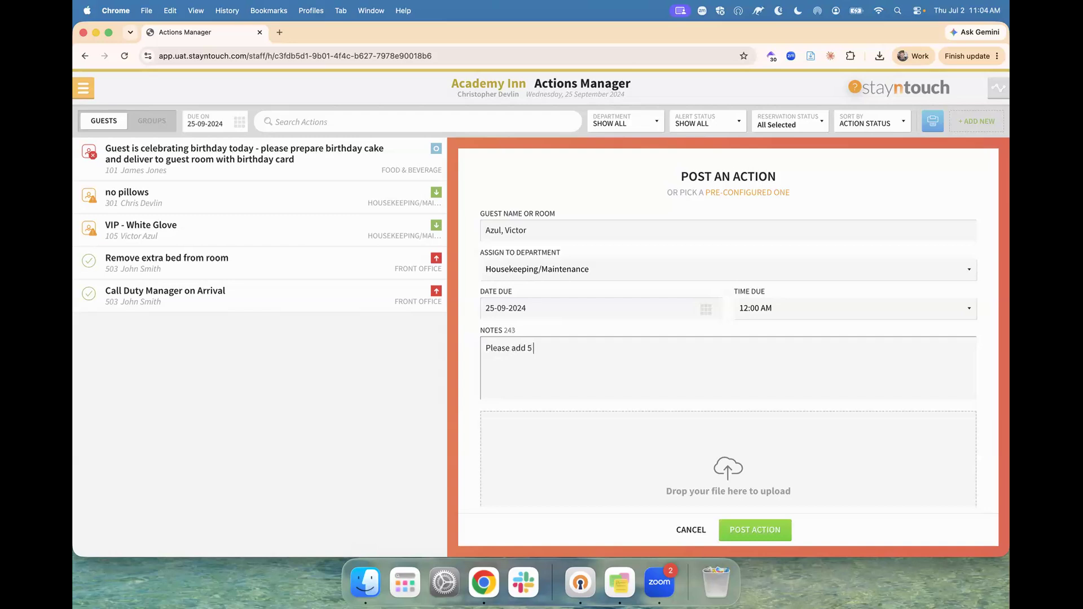
pyautogui.write(' extra hangers for guest')
pyautogui.scroll(-2, 637, 363)
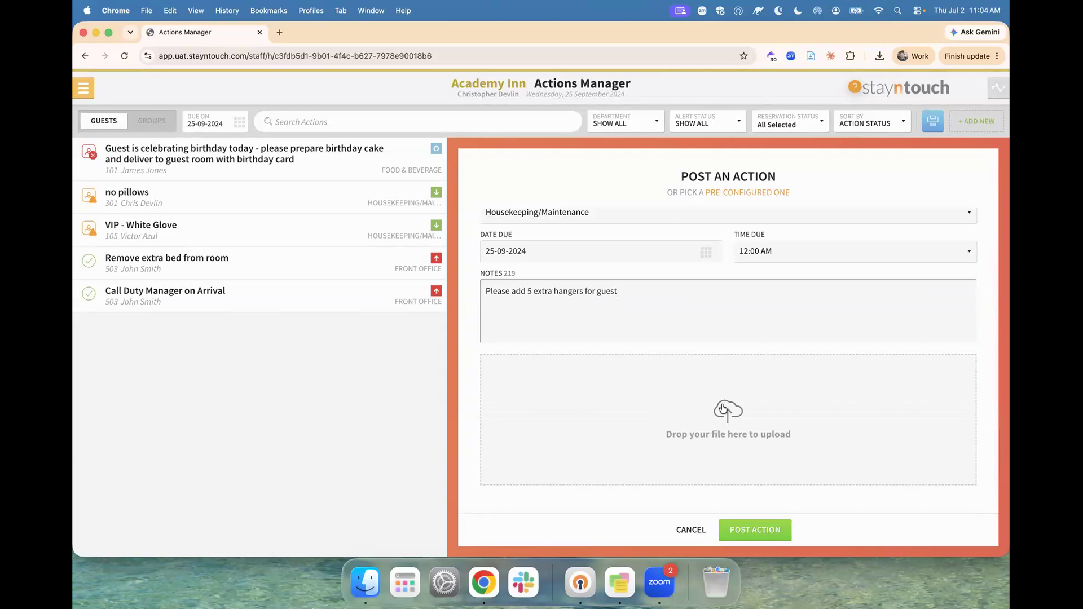
pyautogui.scroll(2, 728, 467)
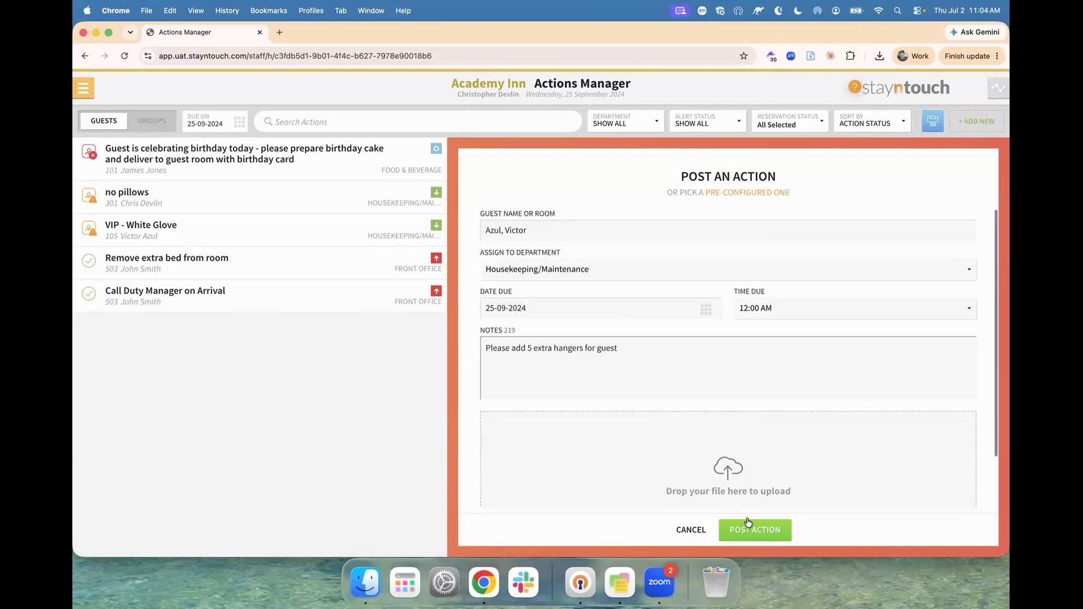
pyautogui.click(750, 527)
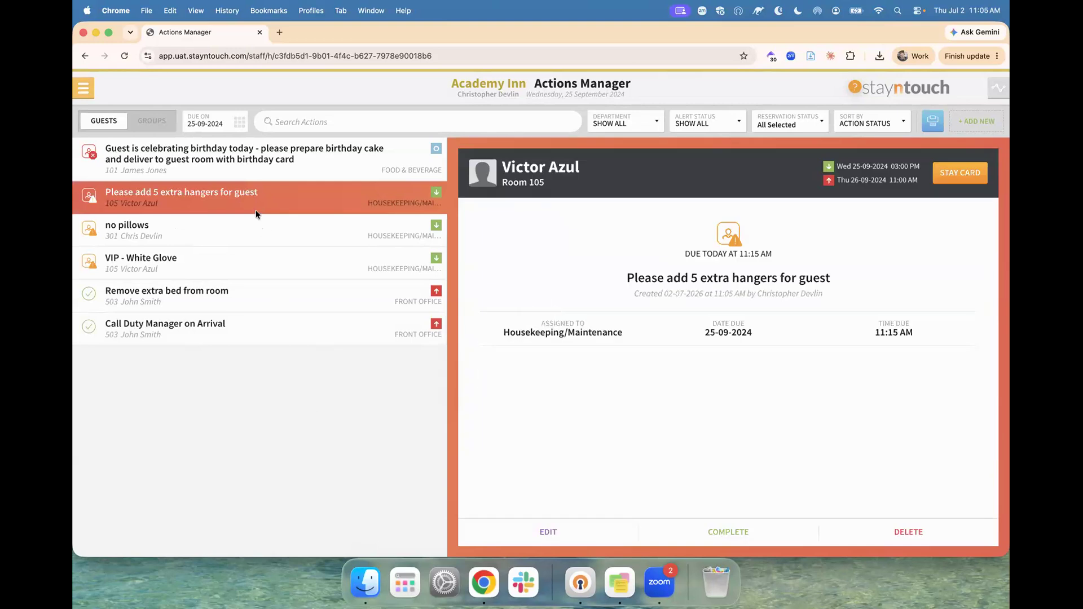
# Mark the "no pillows" action for room 301 as complete.
pyautogui.click(198, 229)
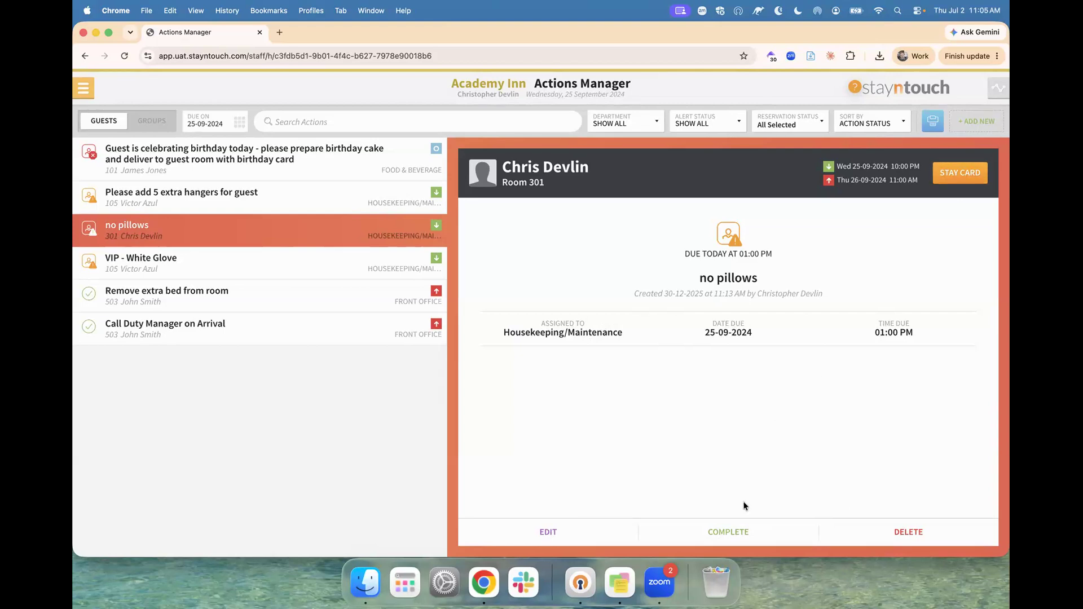
pyautogui.click(729, 532)
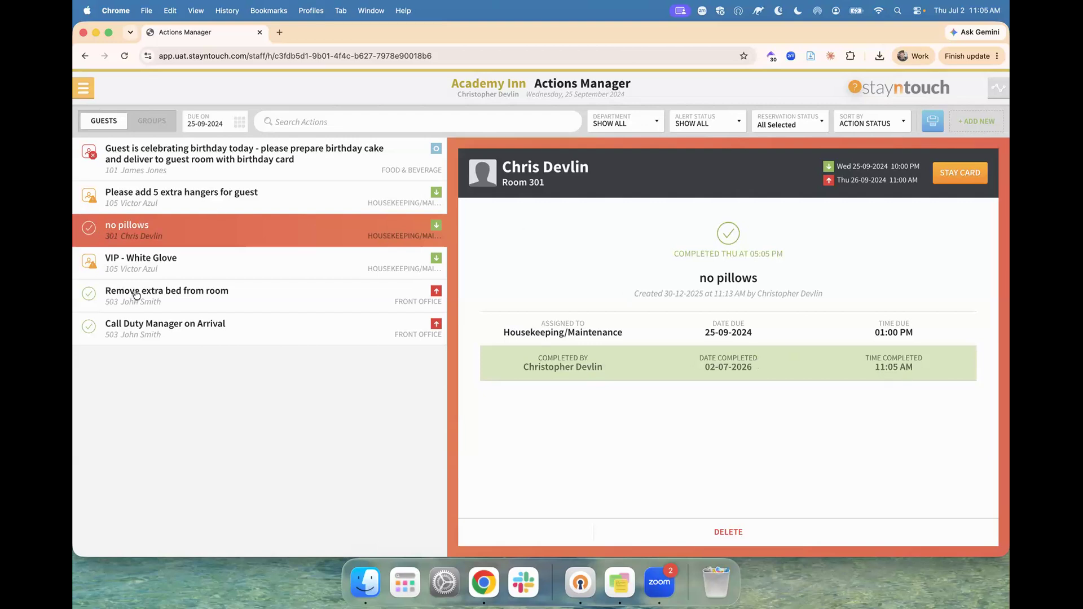
# View the details of the "VIP - White Glove" action for room 105, and check the group actions.
pyautogui.click(136, 264)
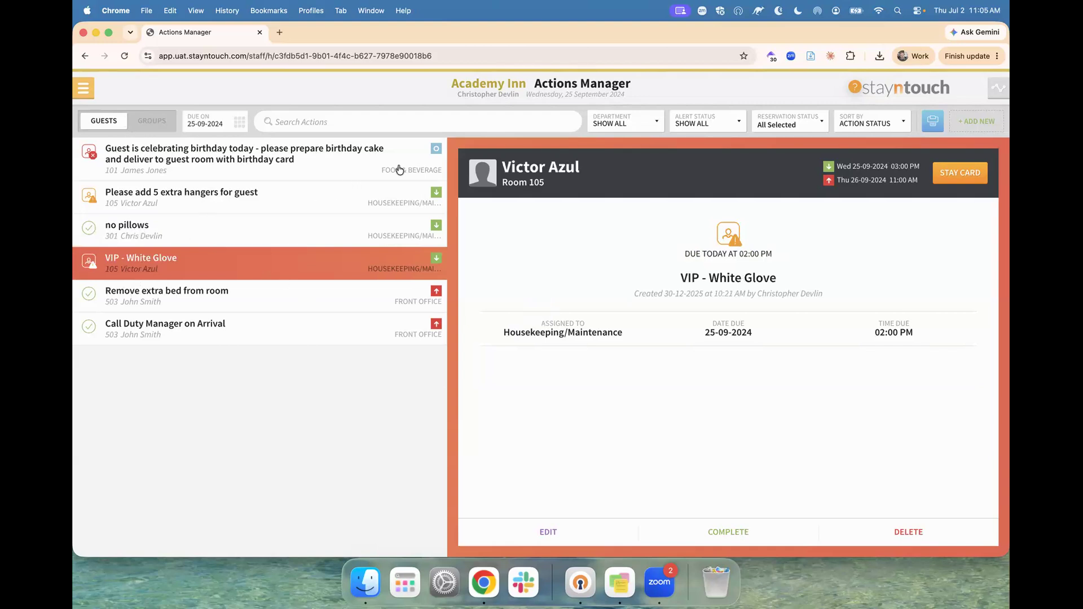
pyautogui.click(151, 120)
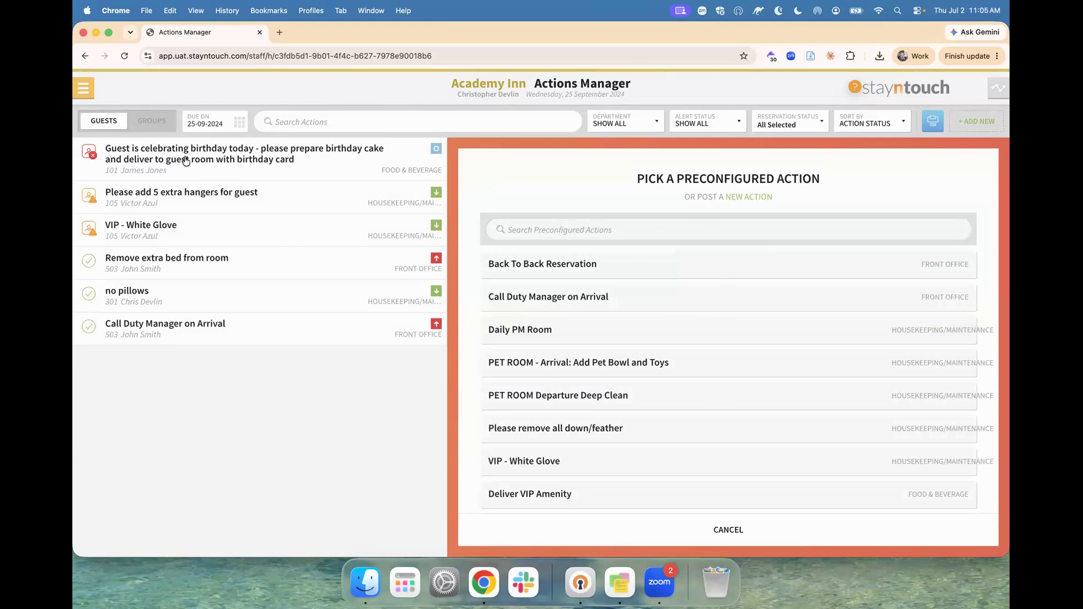
# Open the Actions list in the hotel admin's reservation settings and start a new preconfigured action.
pyautogui.click(93, 95)
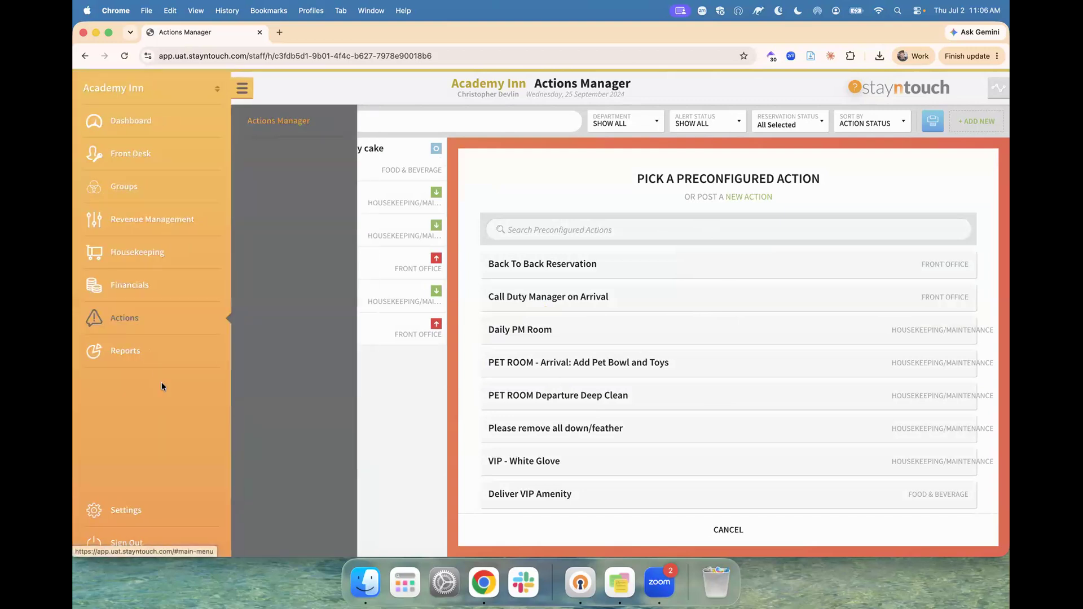
pyautogui.click(128, 512)
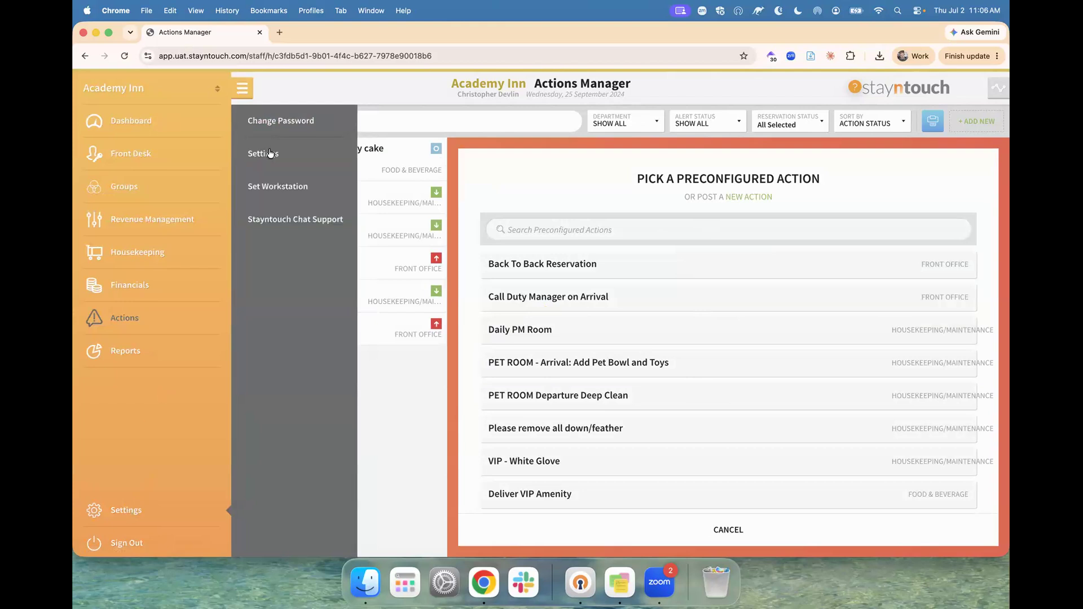
pyautogui.click(269, 151)
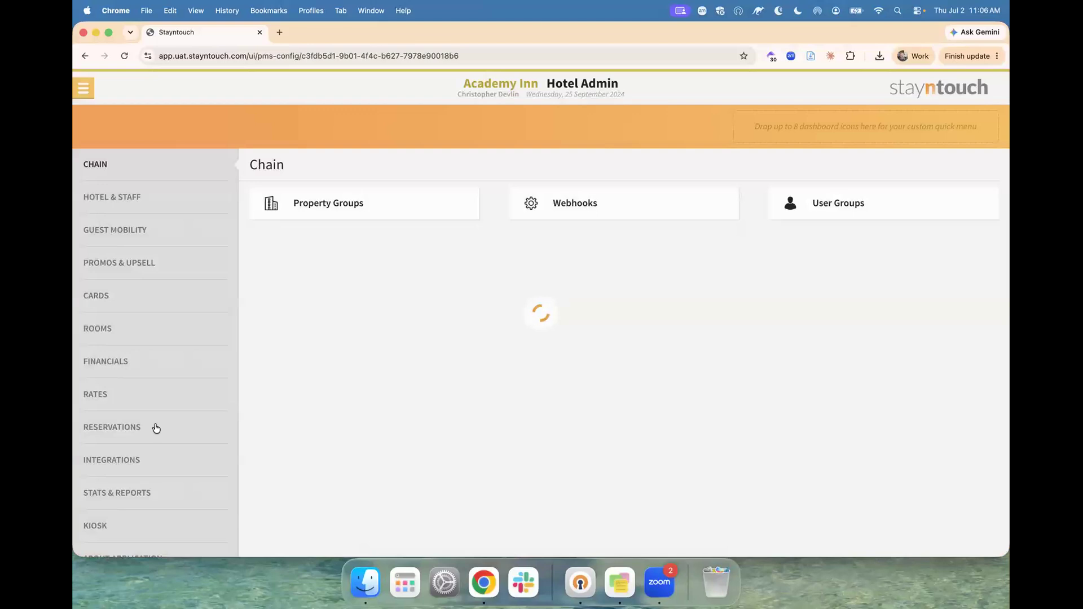
pyautogui.click(156, 428)
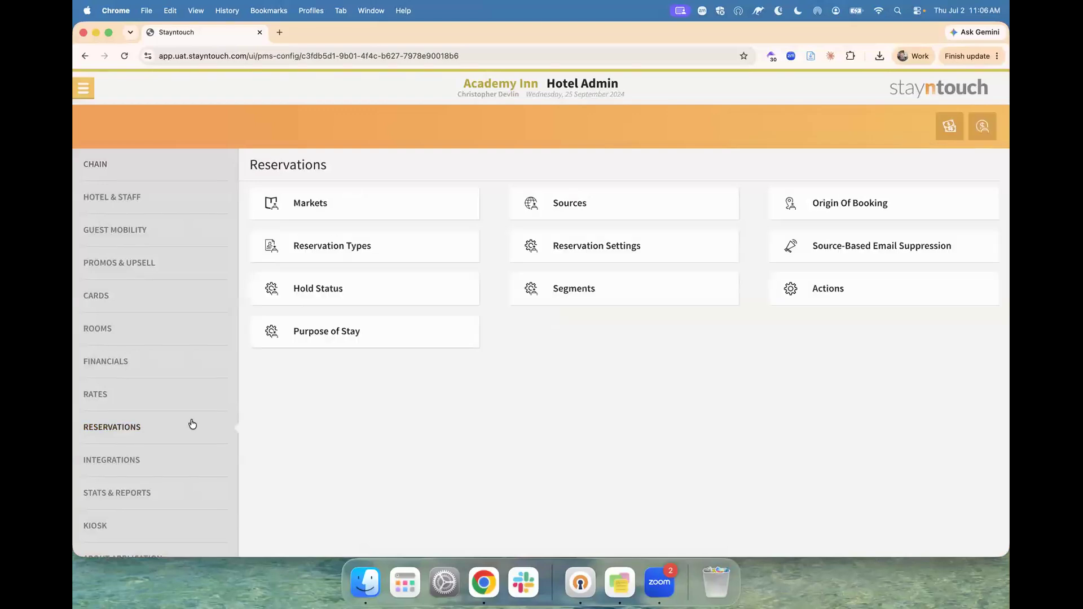
pyautogui.click(855, 291)
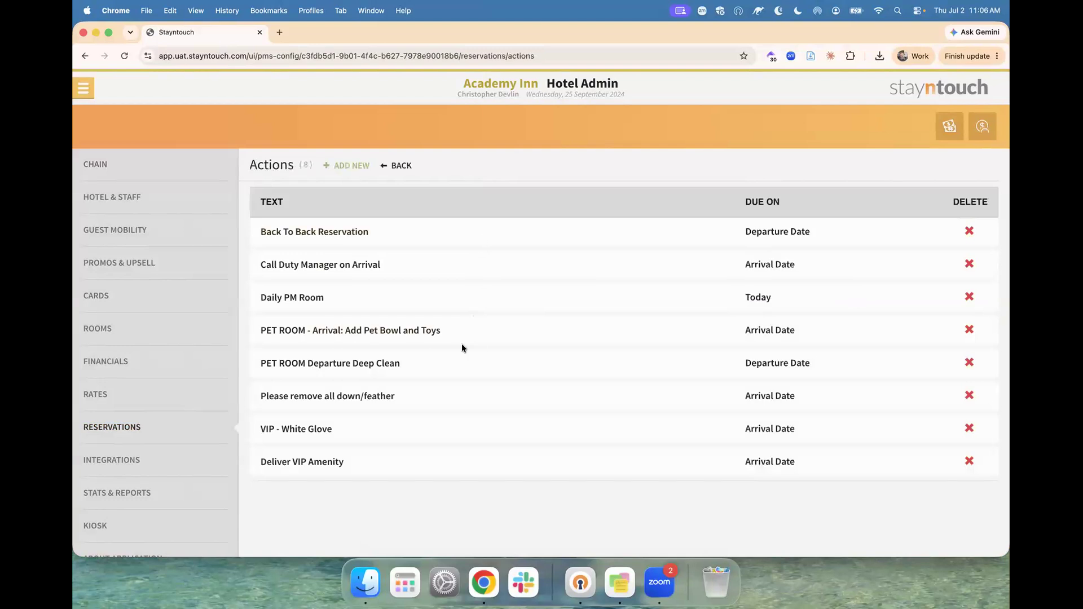
pyautogui.click(358, 168)
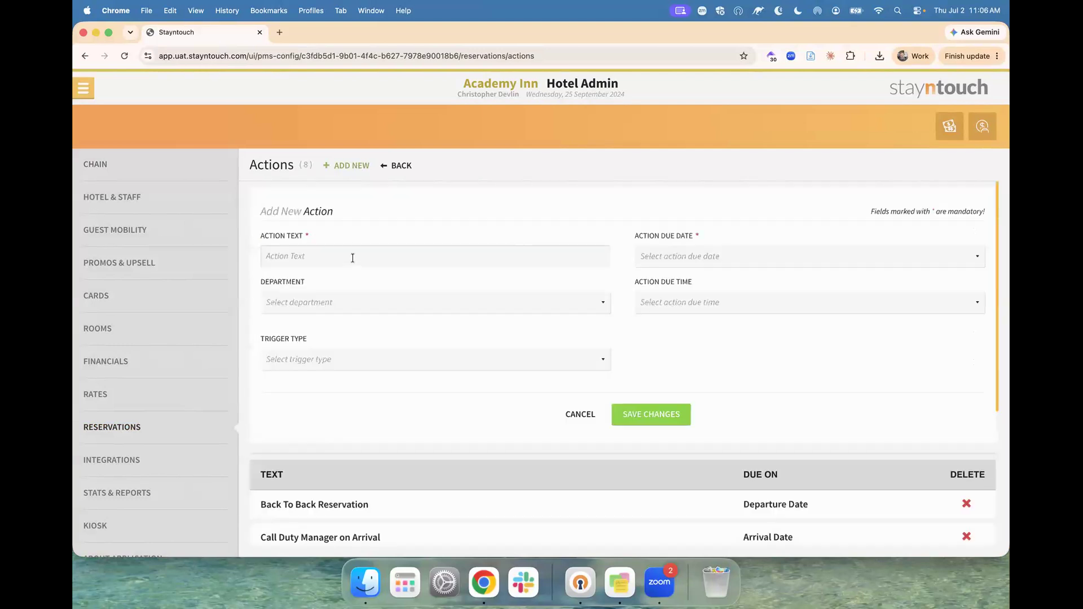
# Enter the action text "2 Bottle of Complimentary Water in Room" and assign it to the Housekeeping/Maintenance department.
pyautogui.click(353, 257)
pyautogui.write('@ book')
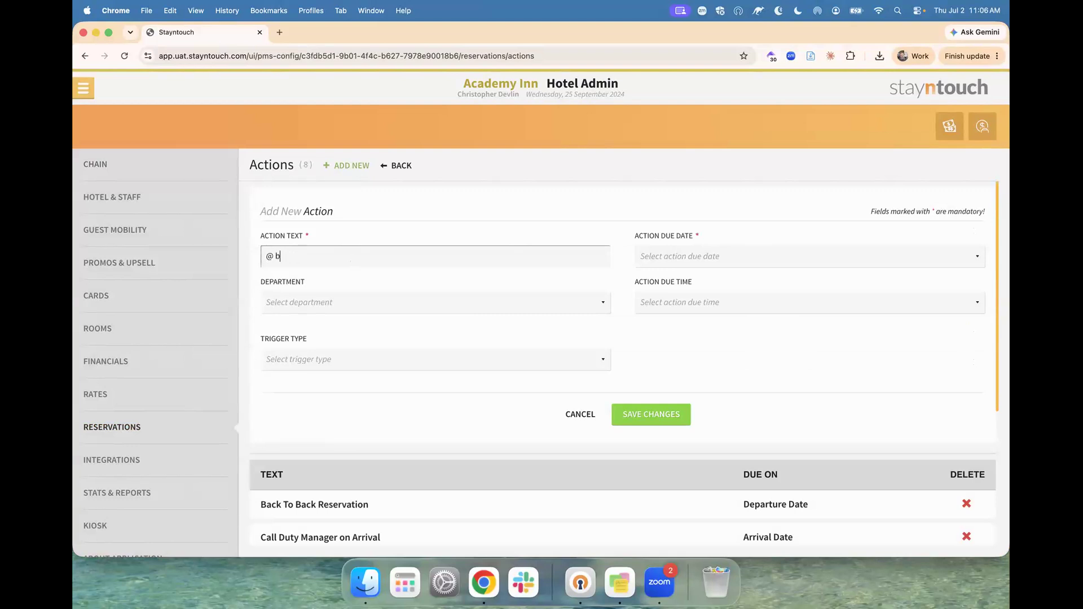
pyautogui.press('BackSpace')
pyautogui.press('BackSpace')
pyautogui.press('BackSpace')
pyautogui.press('BackSpace')
pyautogui.press('BackSpace')
pyautogui.press('BackSpace')
pyautogui.write('2 Bottle of Complmen')
pyautogui.press('BackSpace')
pyautogui.press('BackSpace')
pyautogui.press('BackSpace')
pyautogui.write('imentary Water in Room')
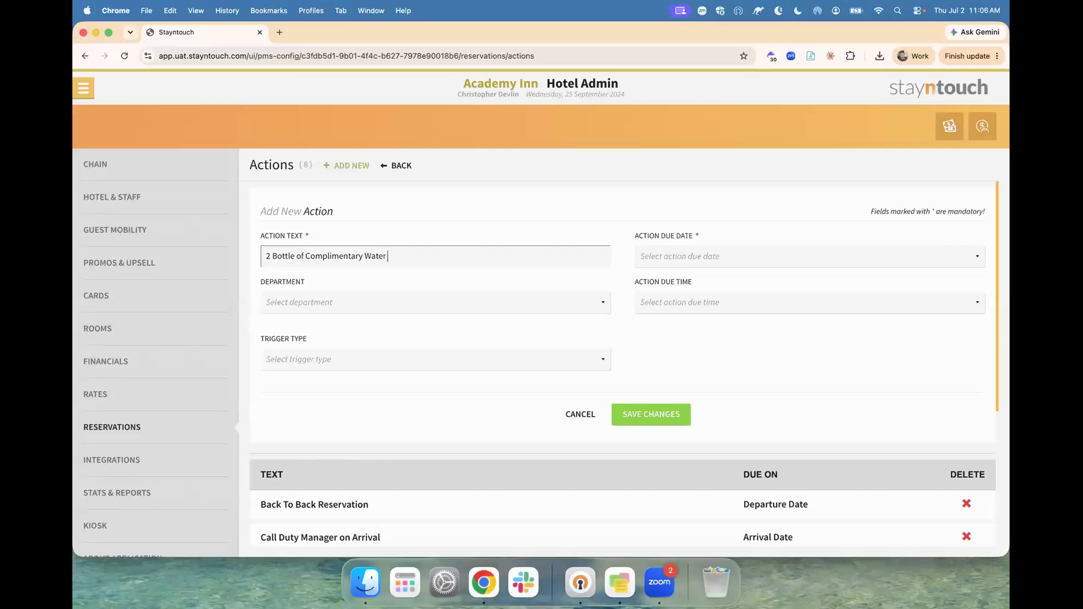
pyautogui.click(435, 302)
pyautogui.click(430, 326)
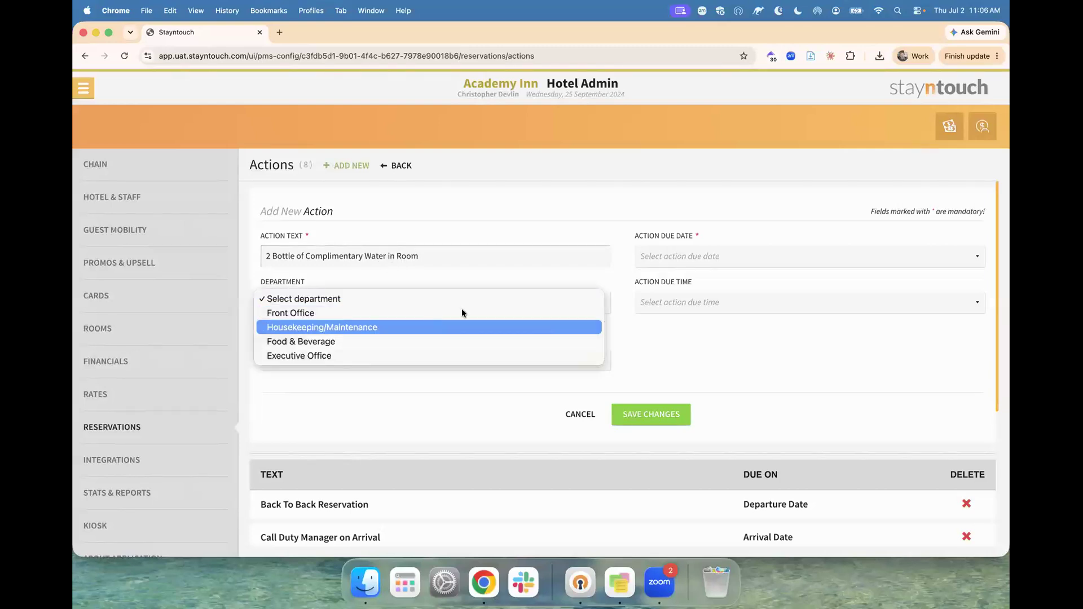
# Set the new action's due date to Arrival Date and its due time to 03:00 PM.
pyautogui.click(703, 261)
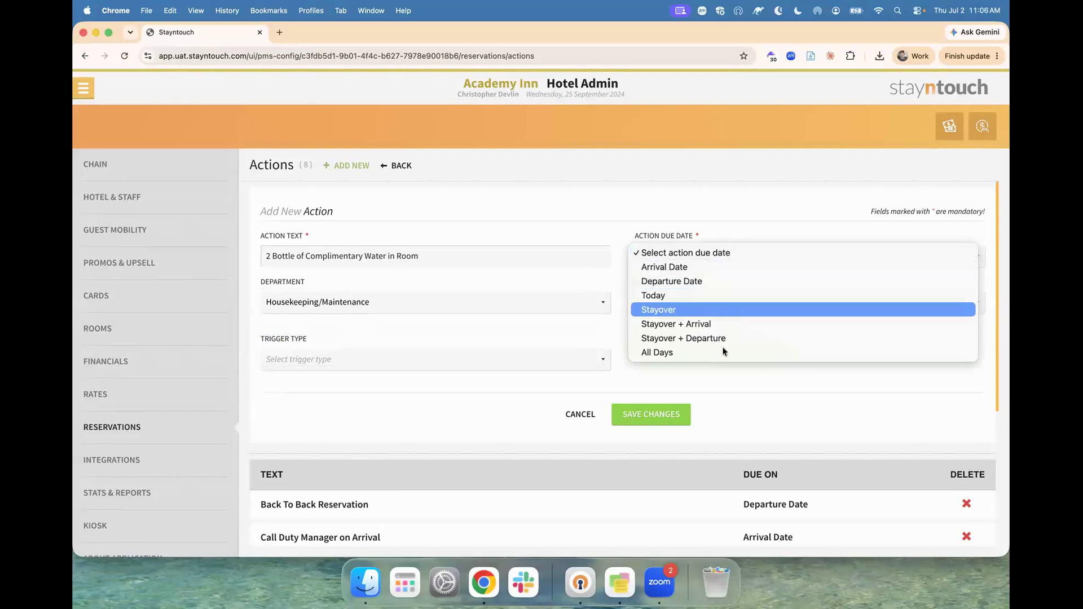
pyautogui.click(743, 273)
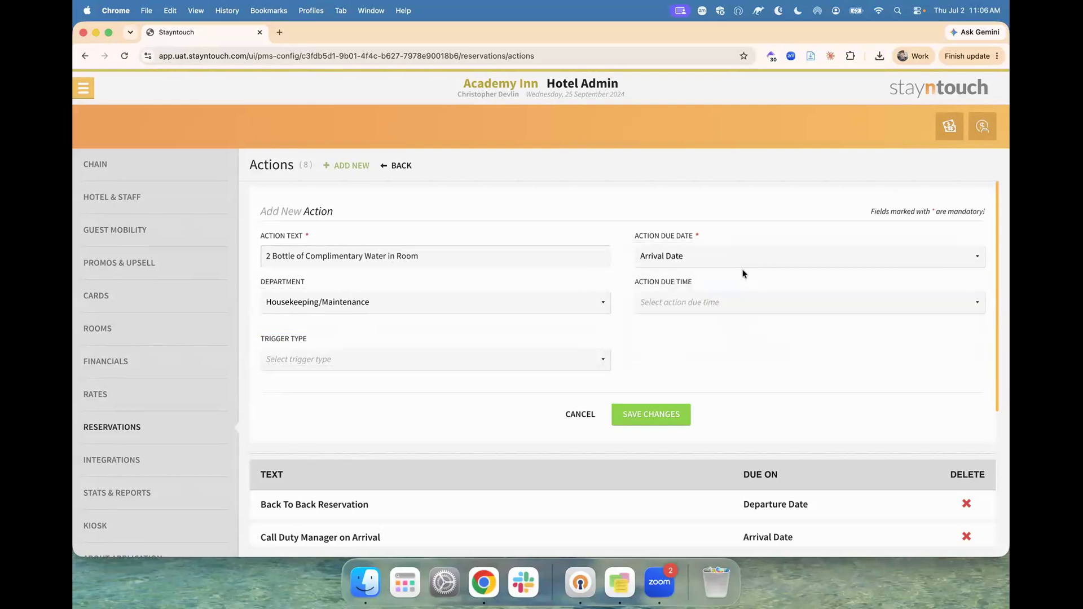
pyautogui.click(706, 309)
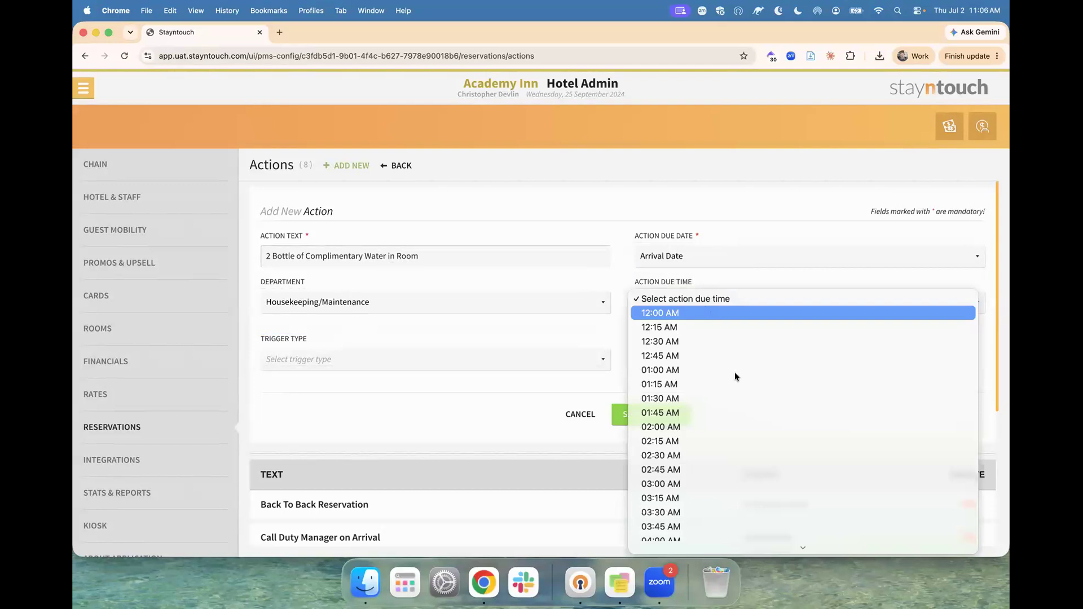
pyautogui.scroll(-5, 749, 432)
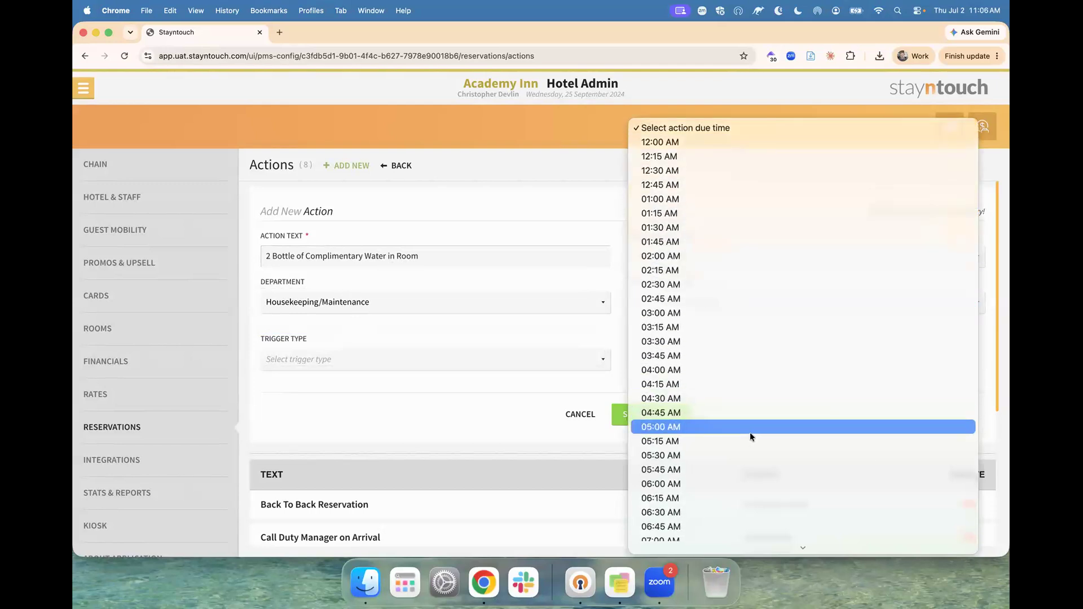
pyautogui.scroll(-1, 750, 432)
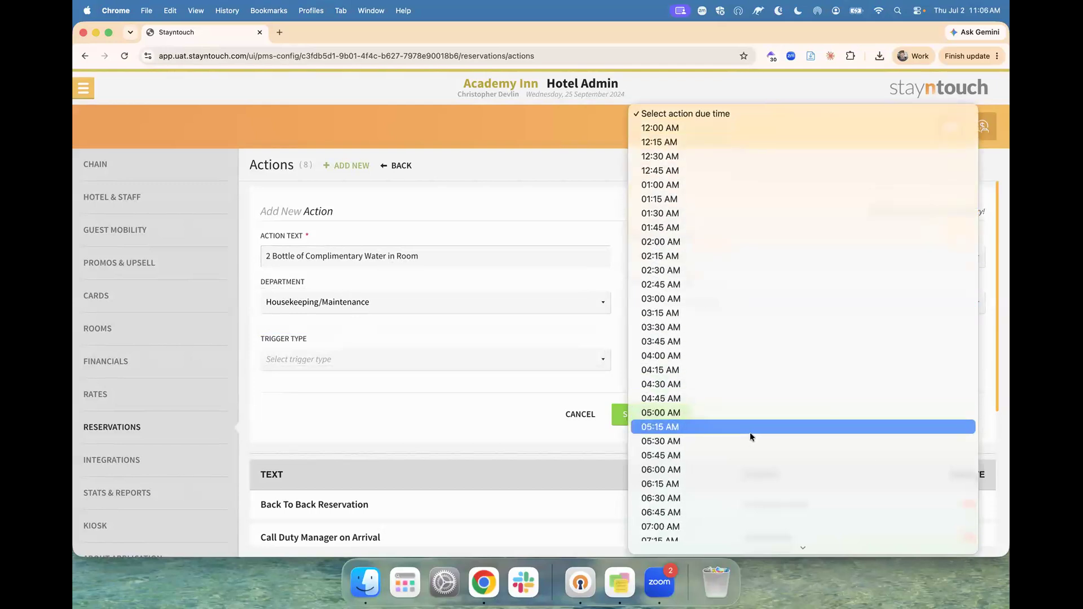
pyautogui.scroll(-5, 754, 415)
pyautogui.scroll(-10, 754, 415)
pyautogui.scroll(-1, 754, 415)
pyautogui.click(743, 455)
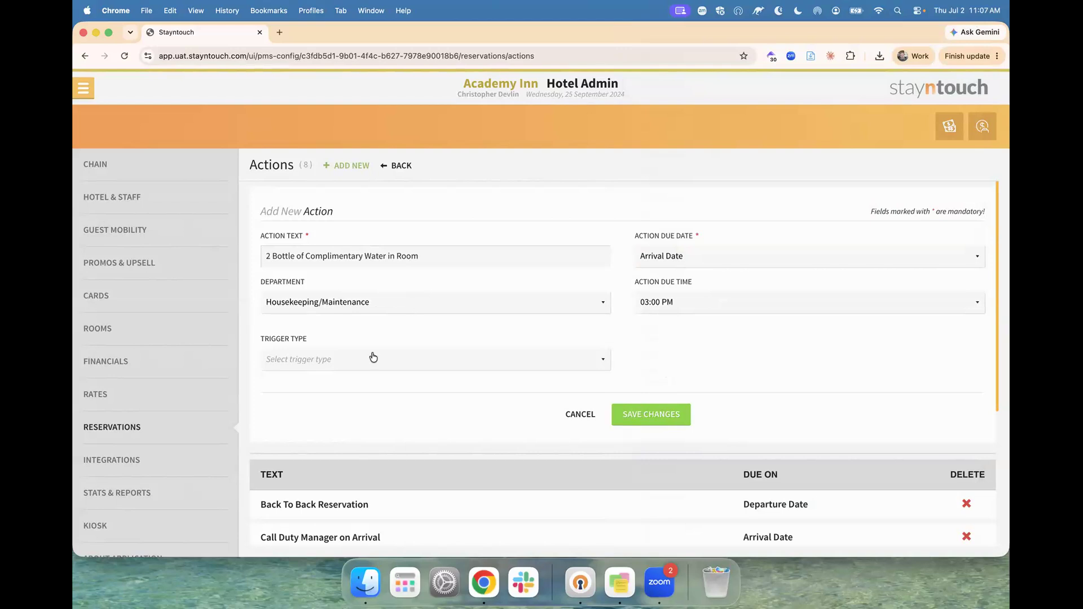
# Check the available trigger types, leave the trigger unselected and save the new action.
pyautogui.click(402, 358)
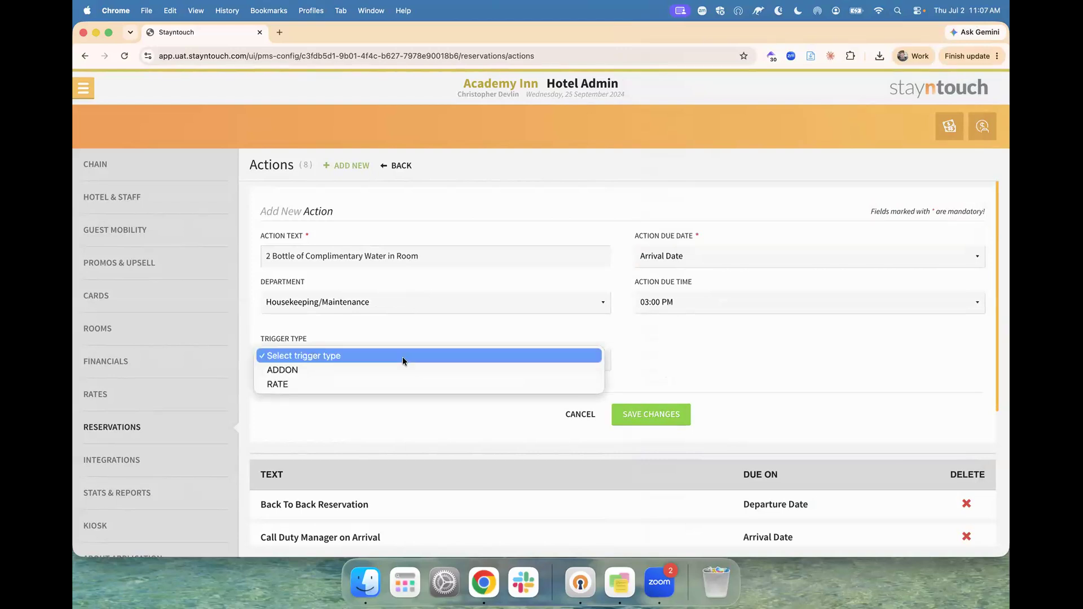
pyautogui.click(427, 333)
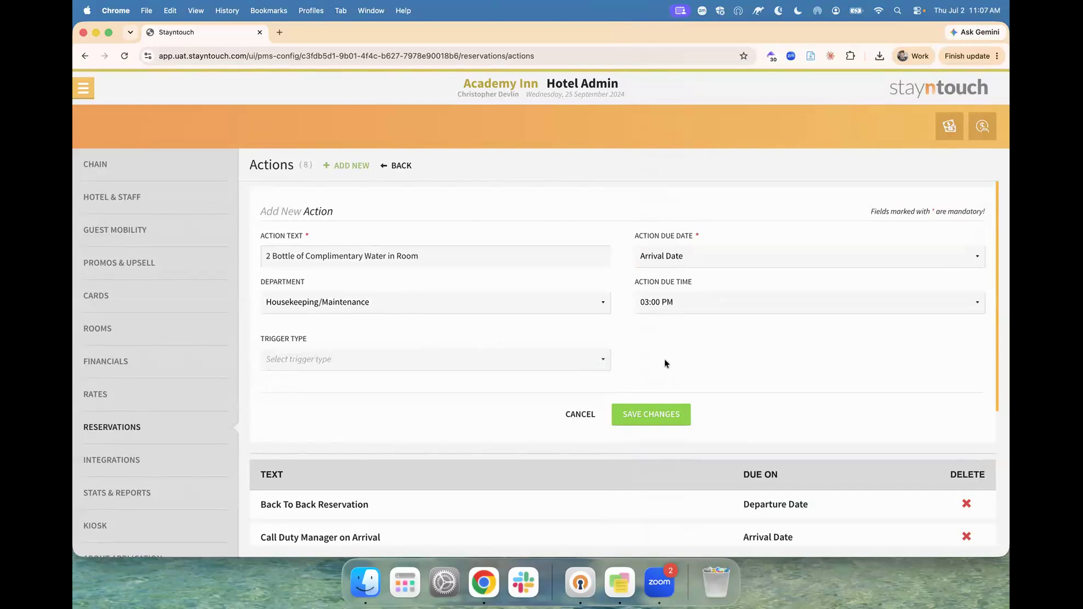
pyautogui.click(653, 415)
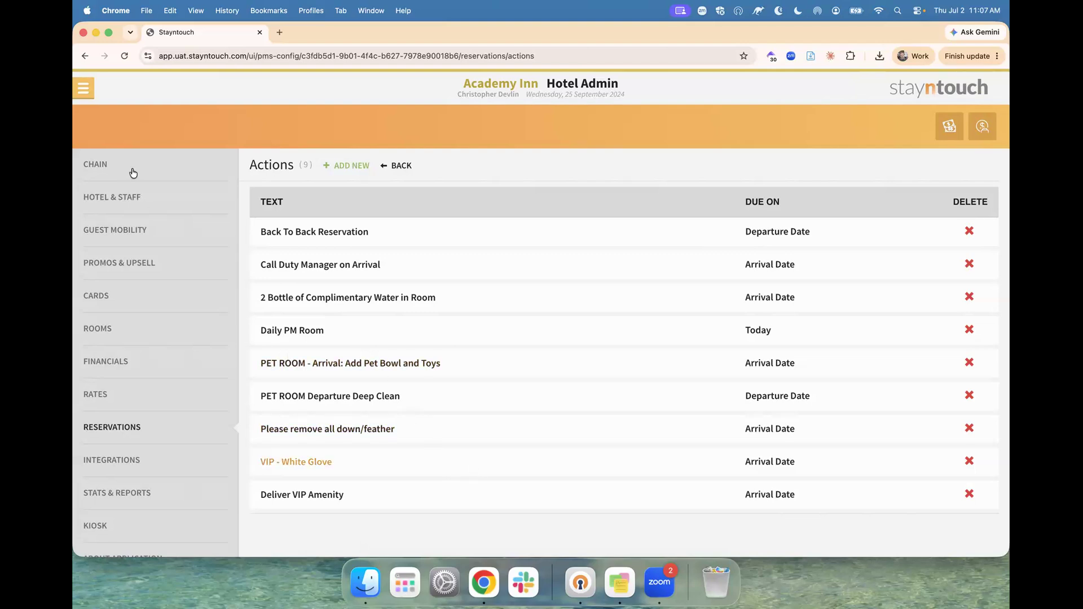
pyautogui.click(85, 92)
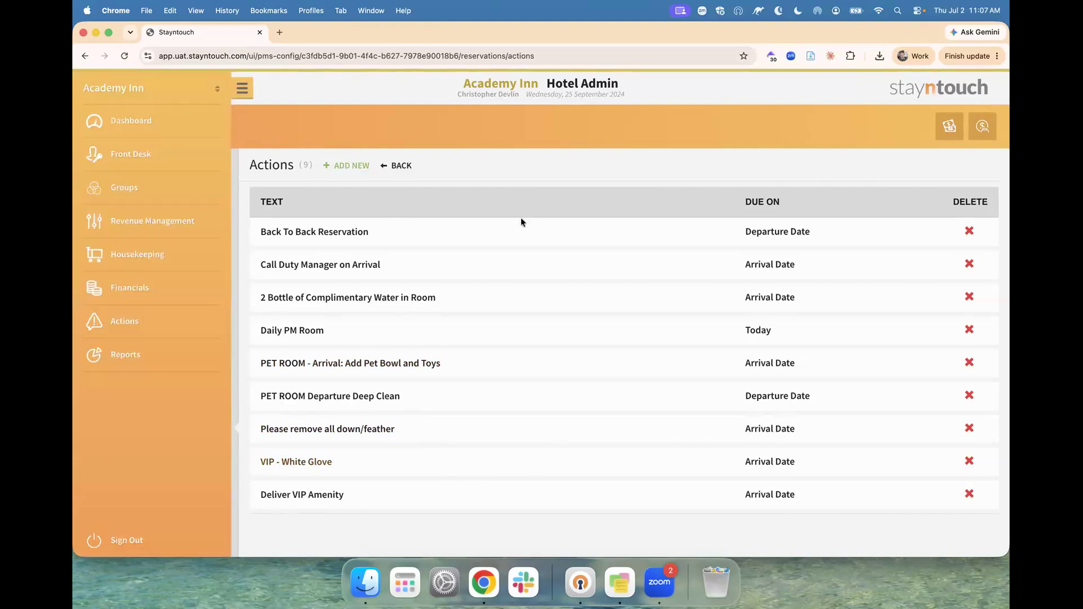
pyautogui.click(356, 104)
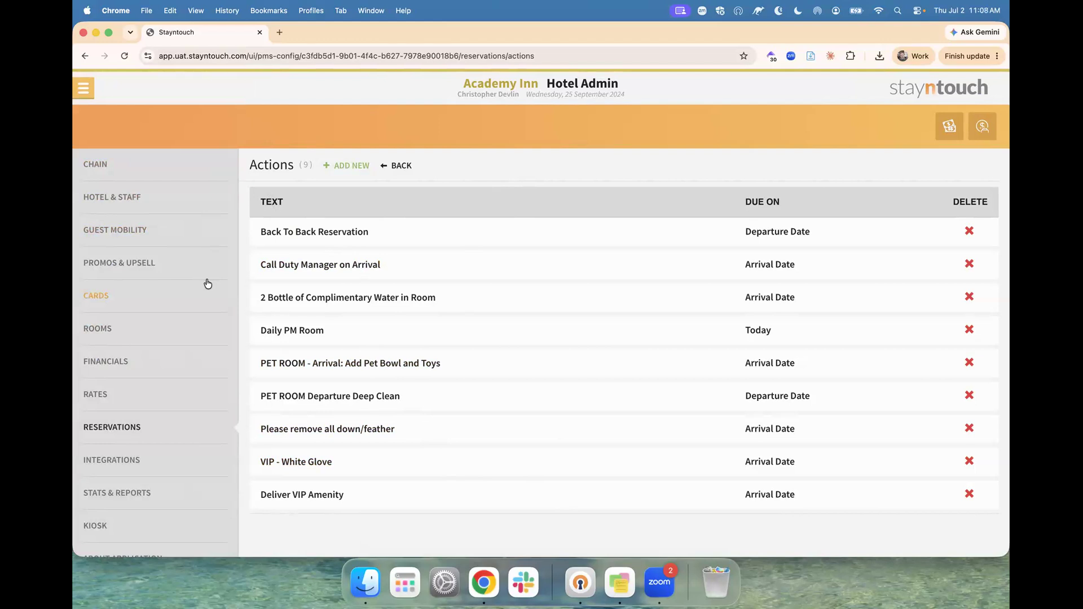
# Open the Add-Ons list in the hotel admin's rate settings, look through it and start a new add-on.
pyautogui.click(162, 392)
pyautogui.click(403, 249)
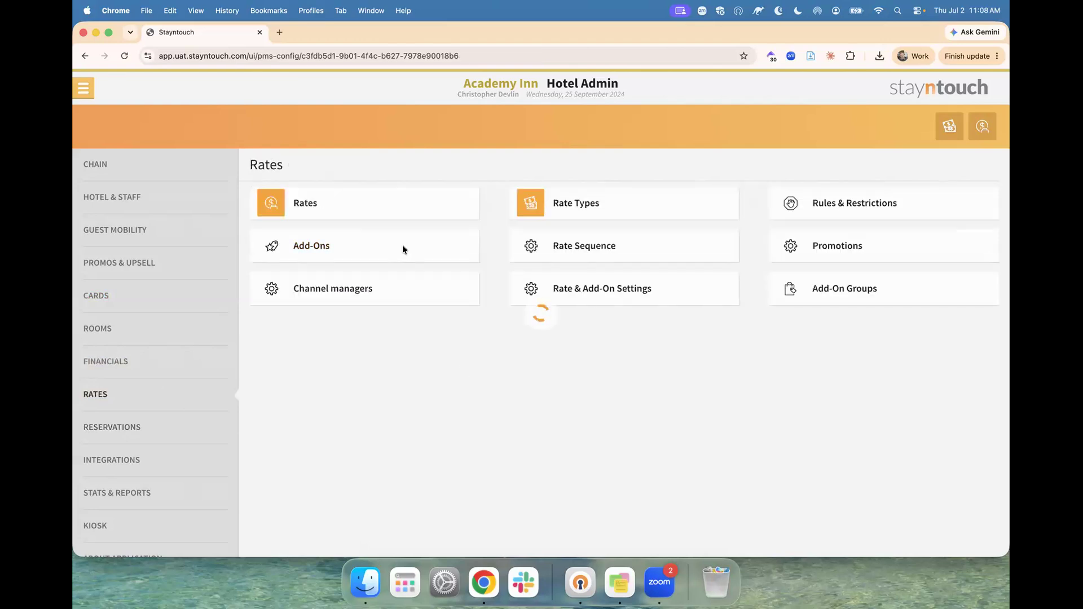
pyautogui.scroll(-5, 403, 380)
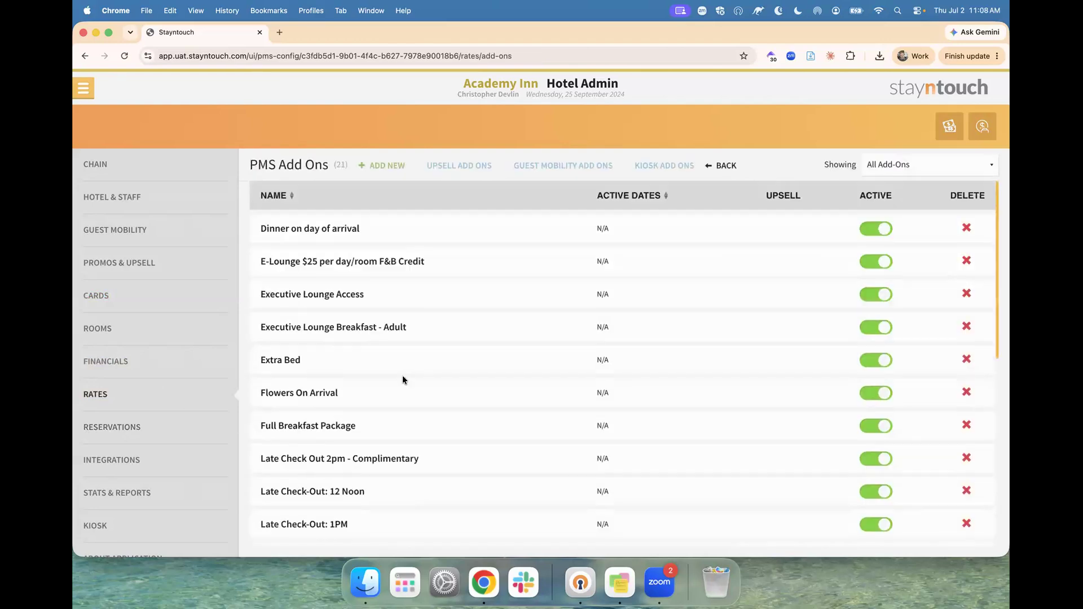
pyautogui.scroll(-2, 338, 406)
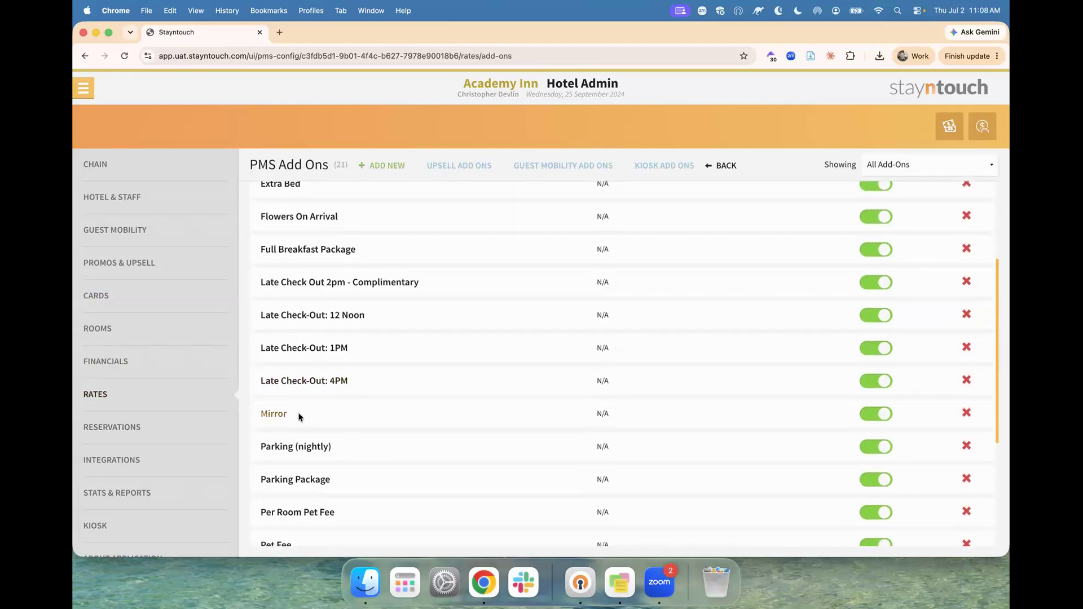
pyautogui.scroll(-5, 358, 452)
pyautogui.scroll(-2, 311, 378)
pyautogui.scroll(15, 331, 366)
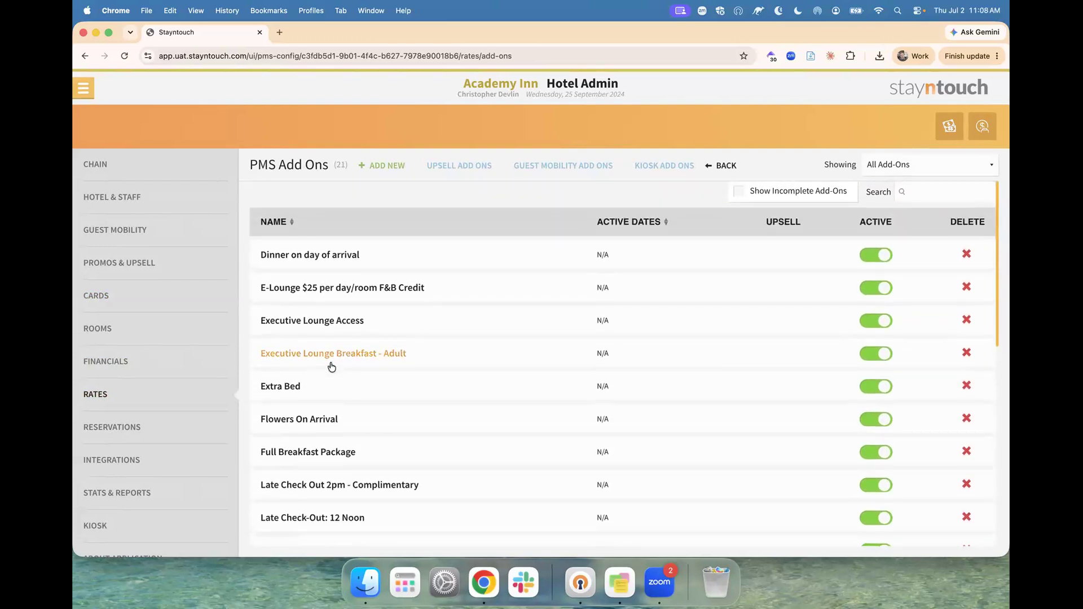
pyautogui.click(386, 164)
# Name the new add-on "2 Bottles of Water on Arrival".
pyautogui.click(408, 258)
pyautogui.write('2 B')
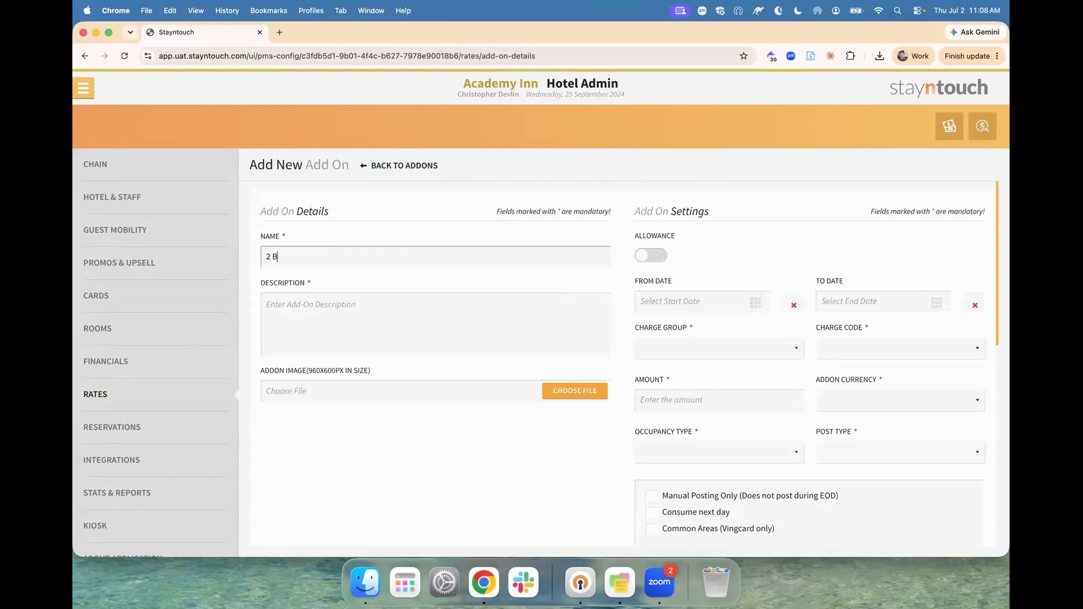
pyautogui.write('ottles of Water in')
pyautogui.press('BackSpace')
pyautogui.write('on')
pyautogui.press('BackSpace')
pyautogui.press('BackSpace')
pyautogui.press('BackSpace')
pyautogui.write('on Arrival')
# Copy the add-on's name "2 Bottles of Water on Arrival" into its description.
pyautogui.click(506, 312)
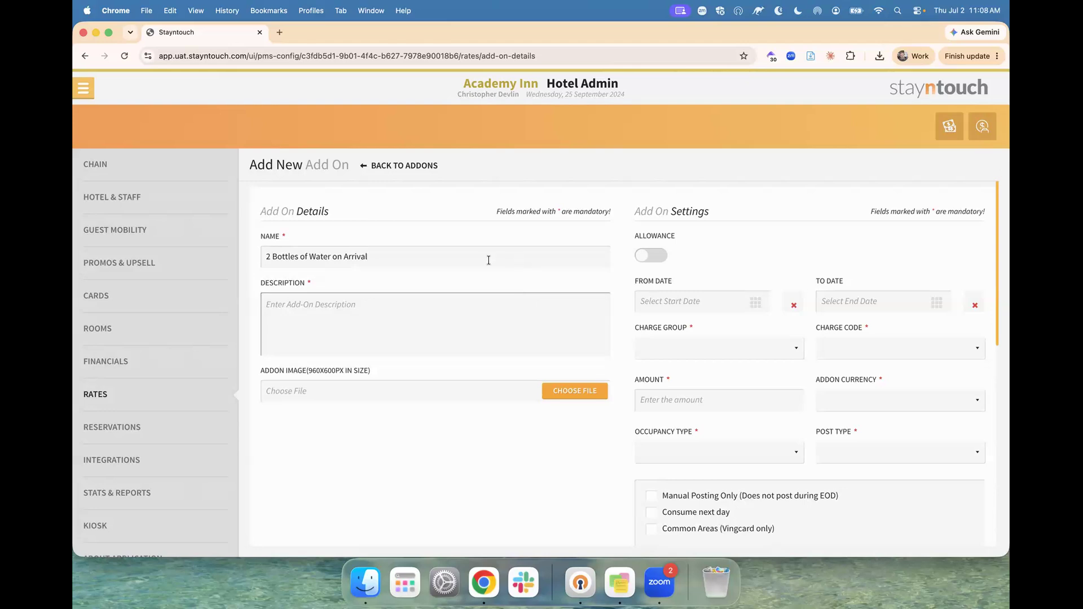
pyautogui.moveTo(488, 260); pyautogui.dragTo(254, 255)
pyautogui.press('super+c')
pyautogui.click(314, 307)
pyautogui.press('super+v')
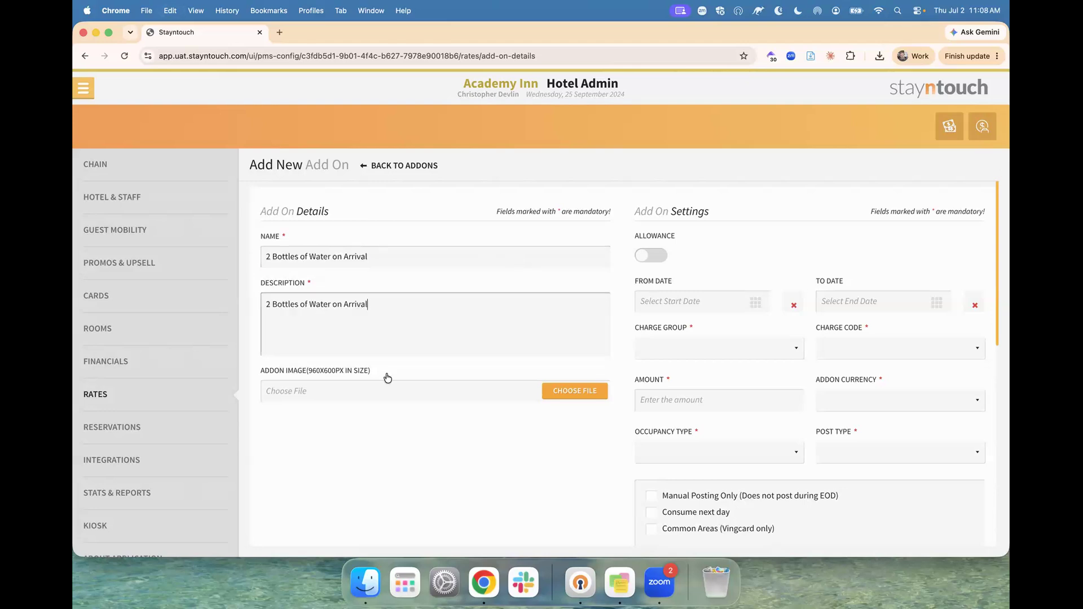
# Set the add-on's charge group to Room Revenue, charge code to 1000 - Room Charge, amount to 0 and currency to USD.
pyautogui.click(668, 299)
pyautogui.click(784, 333)
pyautogui.click(778, 357)
pyautogui.click(776, 356)
pyautogui.click(865, 348)
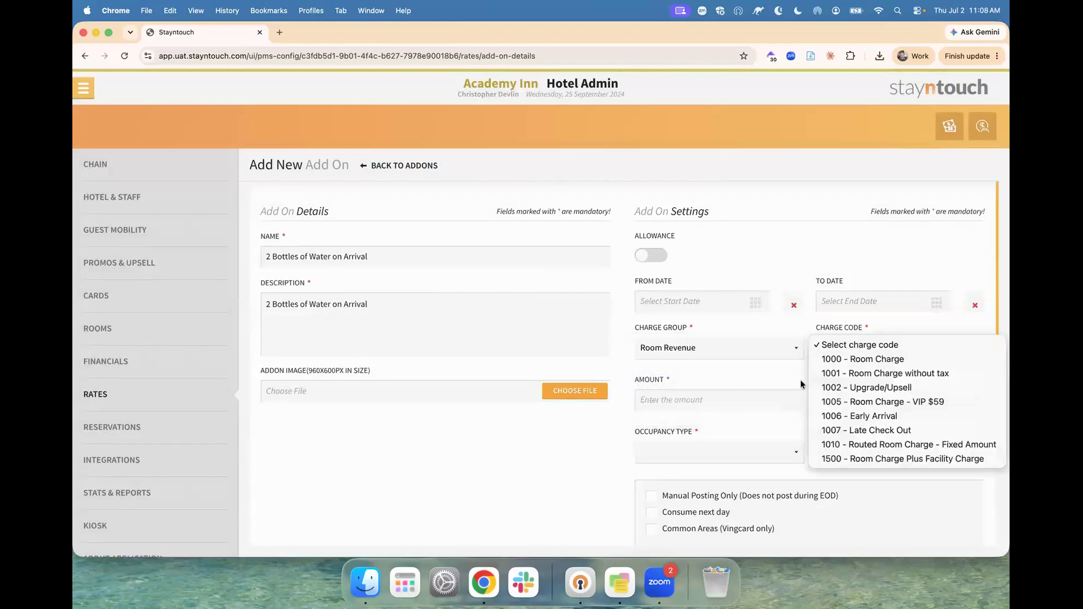
pyautogui.click(841, 360)
pyautogui.click(762, 407)
pyautogui.write('0')
pyautogui.click(855, 399)
pyautogui.click(857, 408)
# Set the add-on's occupancy type to Room, choose a post type and save the add-on.
pyautogui.click(787, 450)
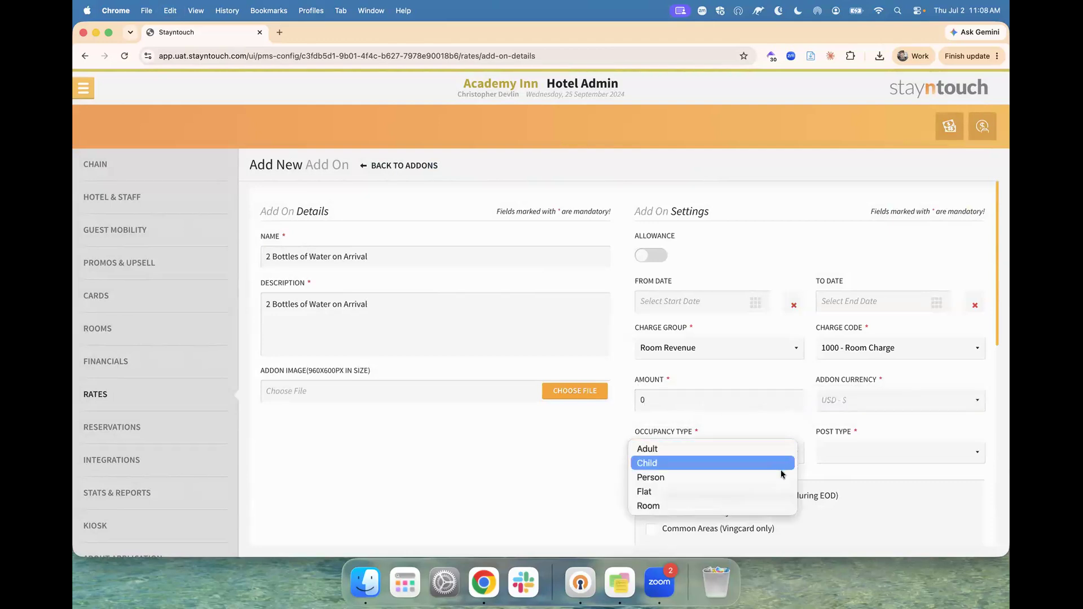
pyautogui.click(773, 506)
pyautogui.click(849, 454)
pyautogui.click(855, 463)
pyautogui.scroll(-10, 749, 475)
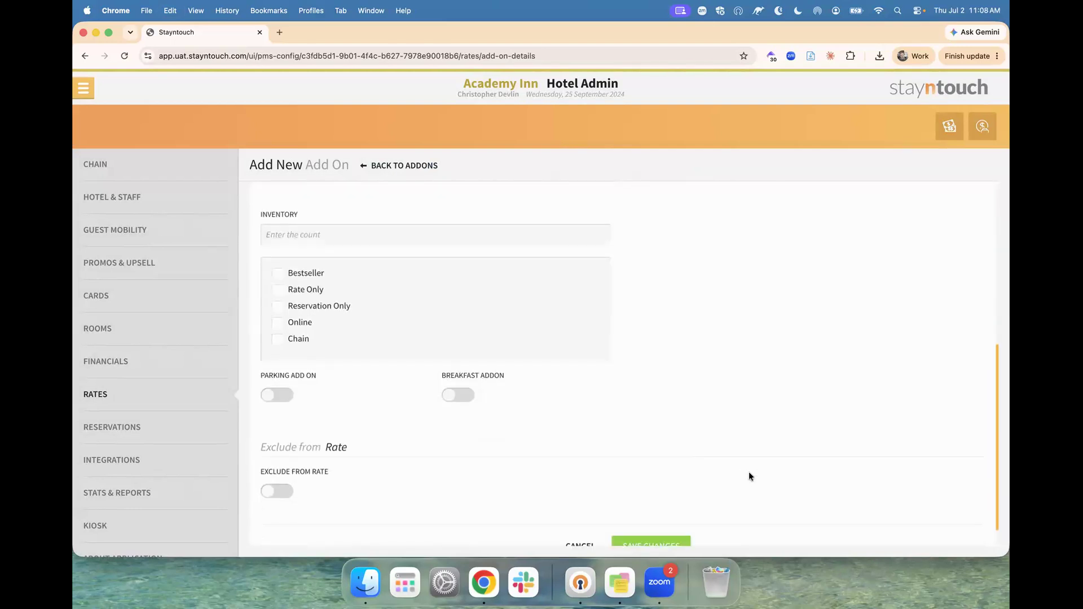
pyautogui.click(671, 520)
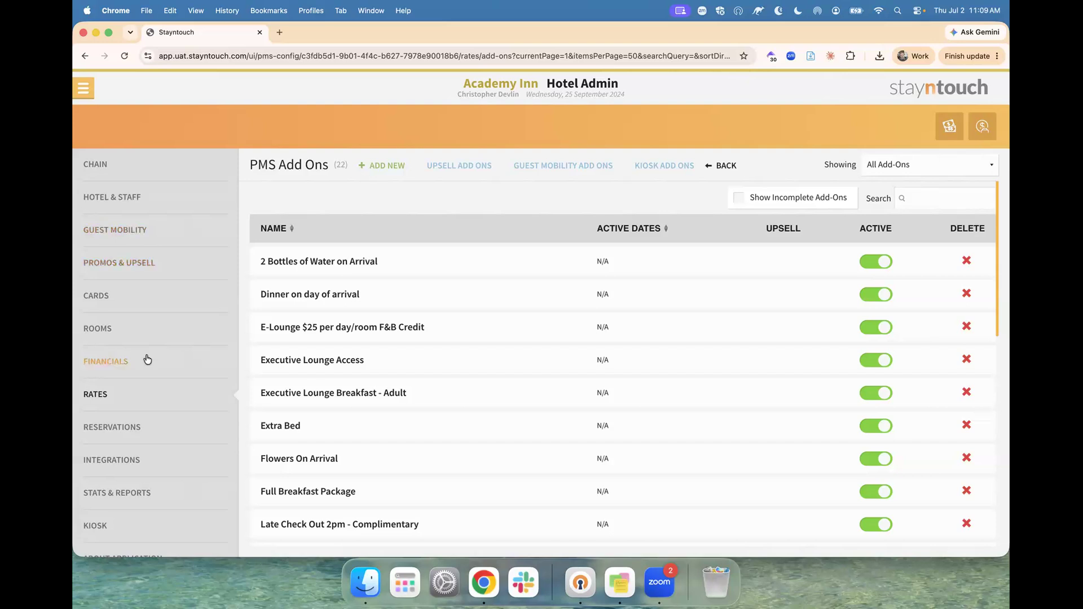
# Return to the Actions list in the reservation settings and open "2 Bottle of Complimentary Water in Room" for editing.
pyautogui.click(143, 427)
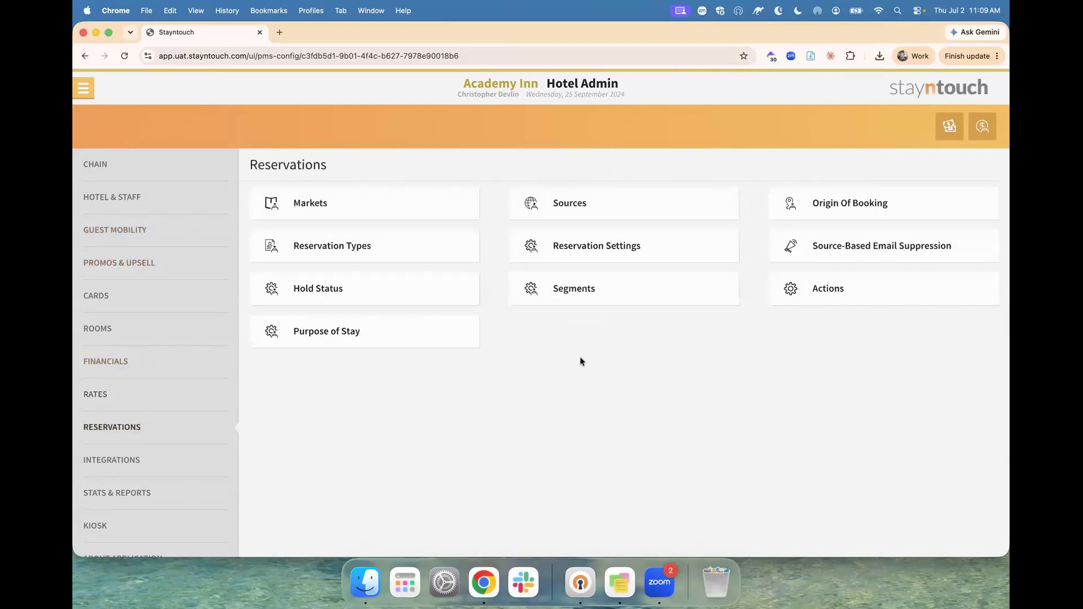
pyautogui.click(846, 299)
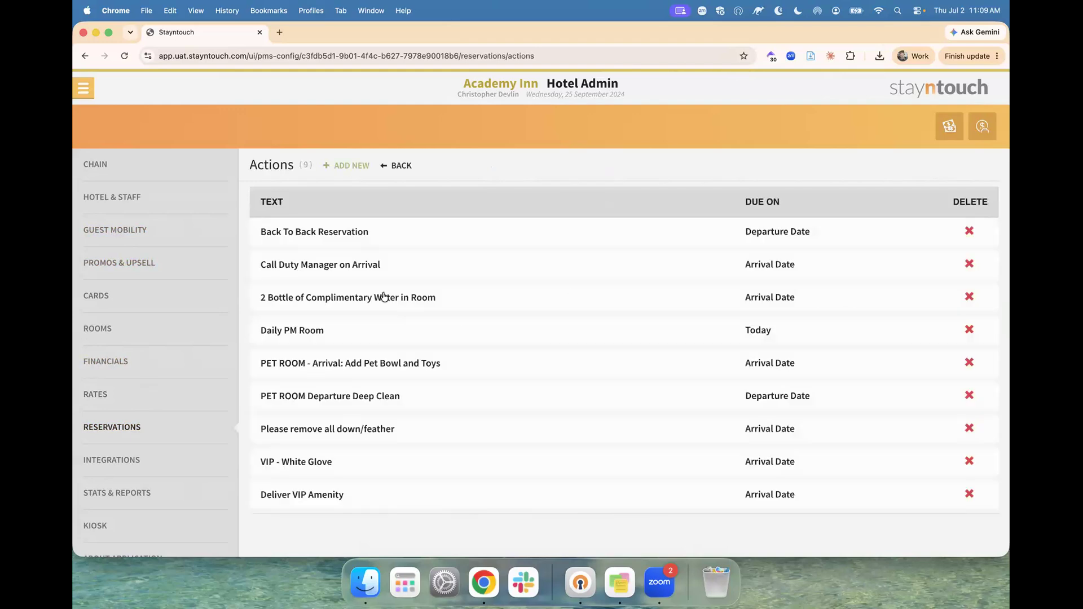
pyautogui.click(384, 300)
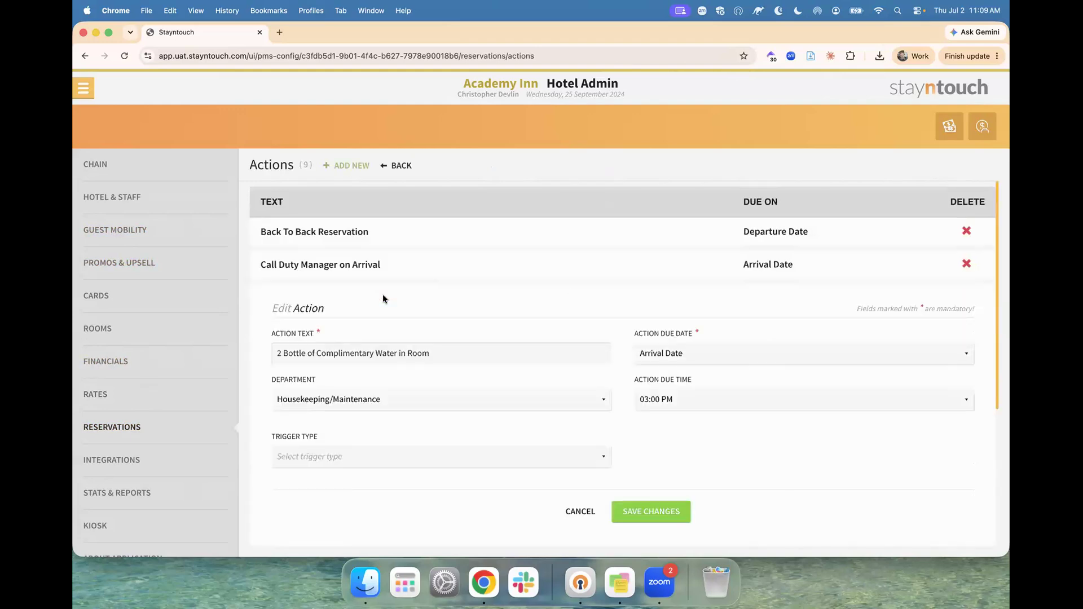
# Set the action's trigger type to ADDON with the "2 Bottles of Water on Arrival" add-on and save the changes.
pyautogui.scroll(-2, 457, 429)
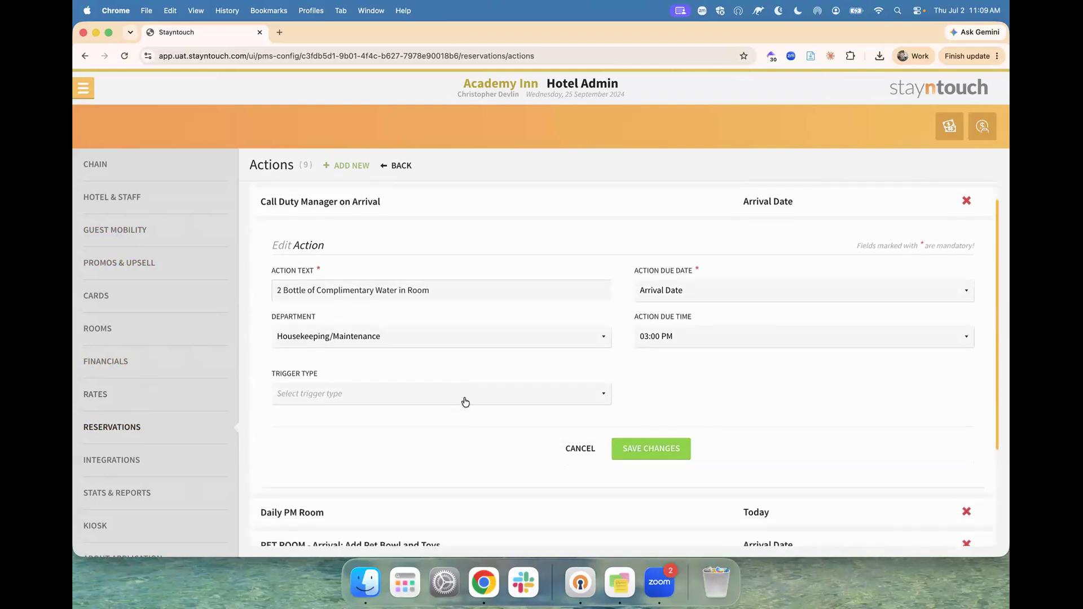
pyautogui.click(464, 397)
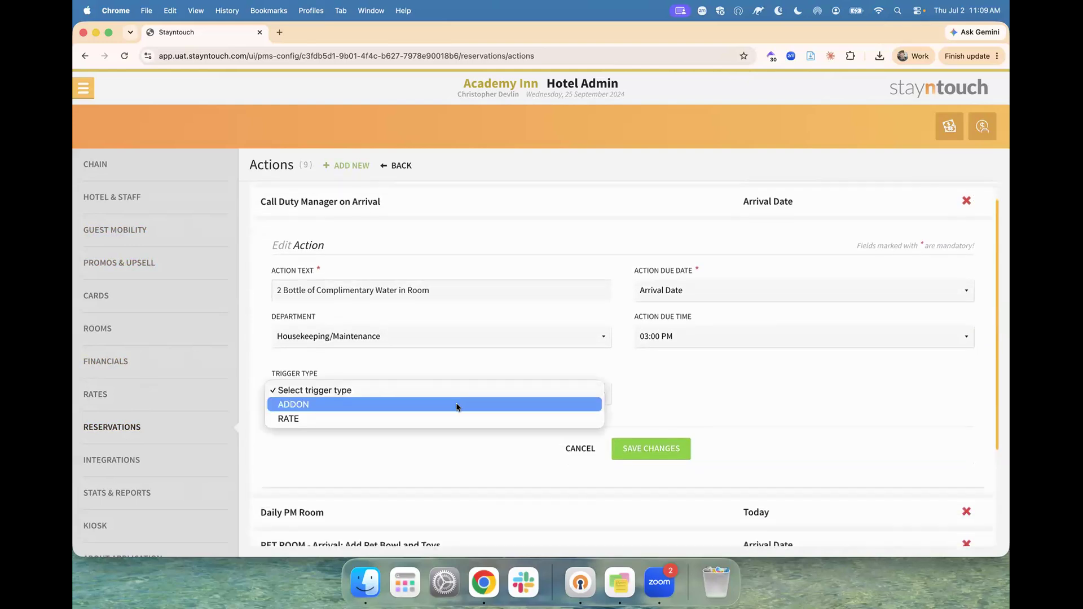
pyautogui.click(457, 405)
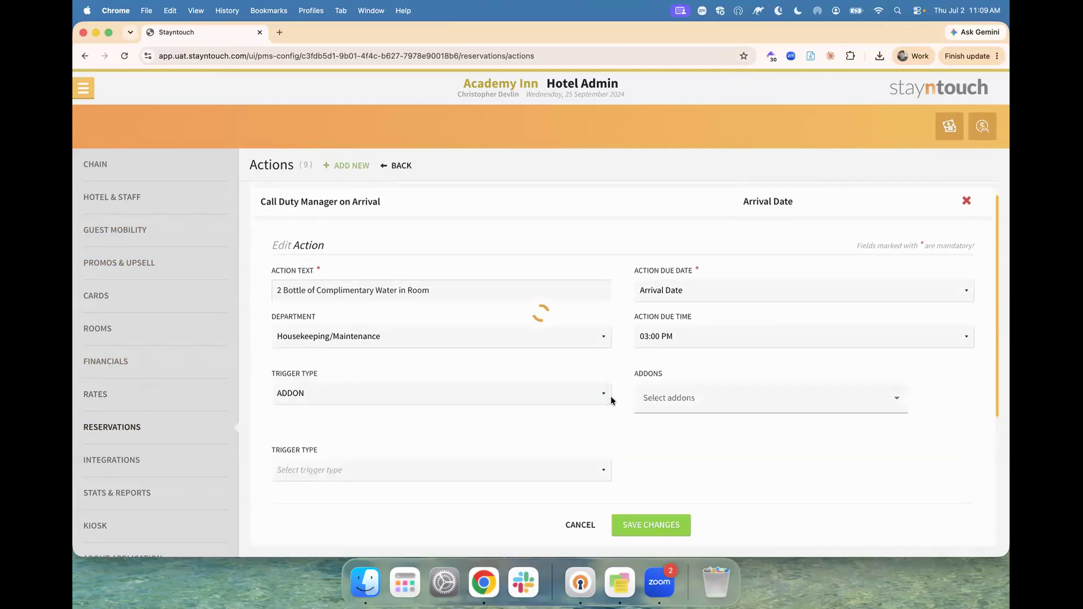
pyautogui.click(733, 402)
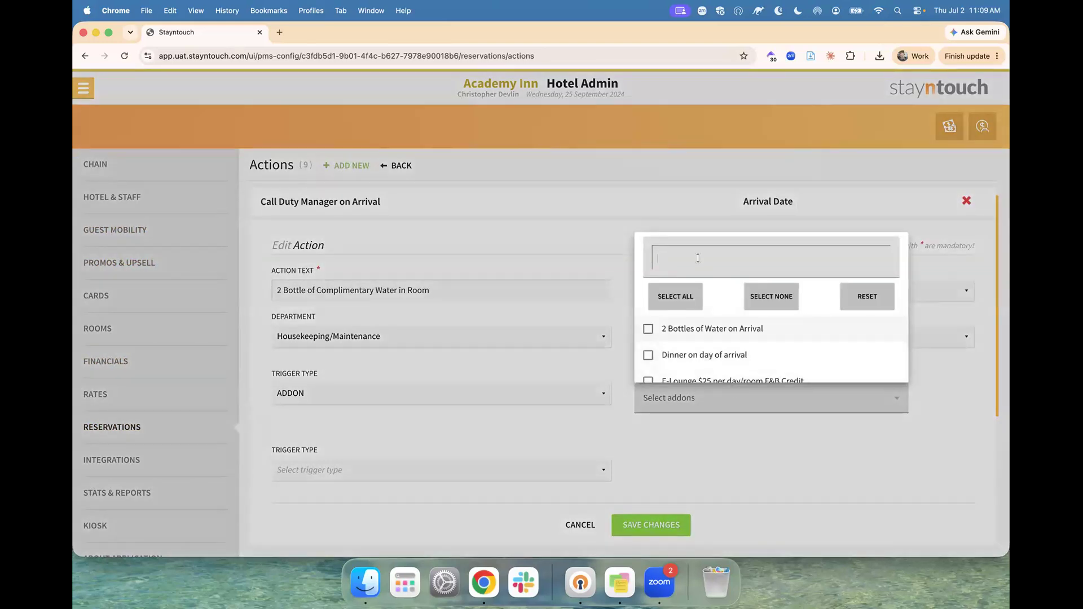
pyautogui.write('wate')
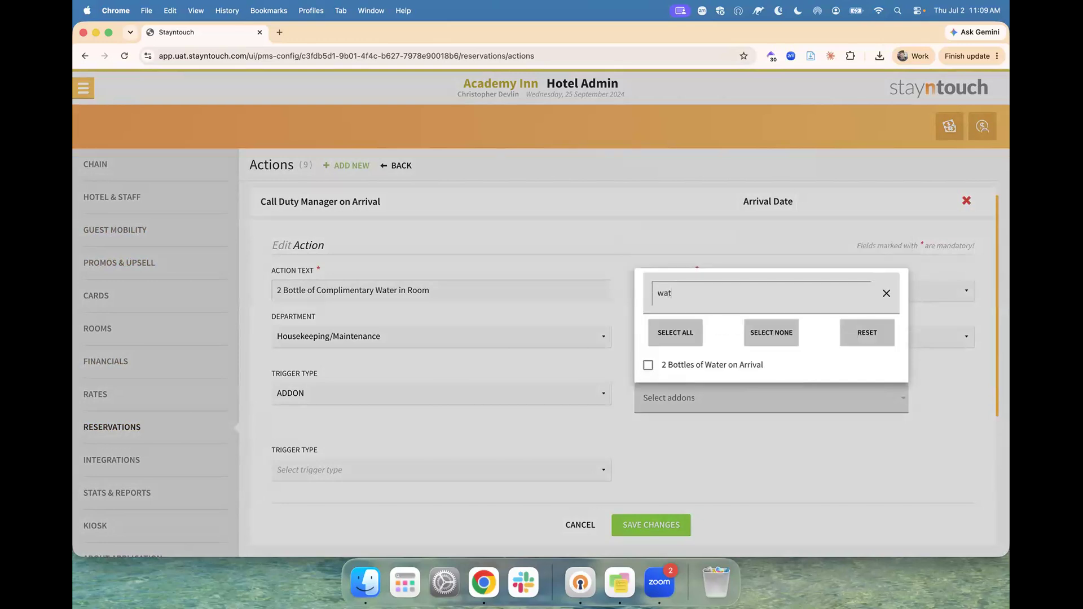
pyautogui.click(673, 367)
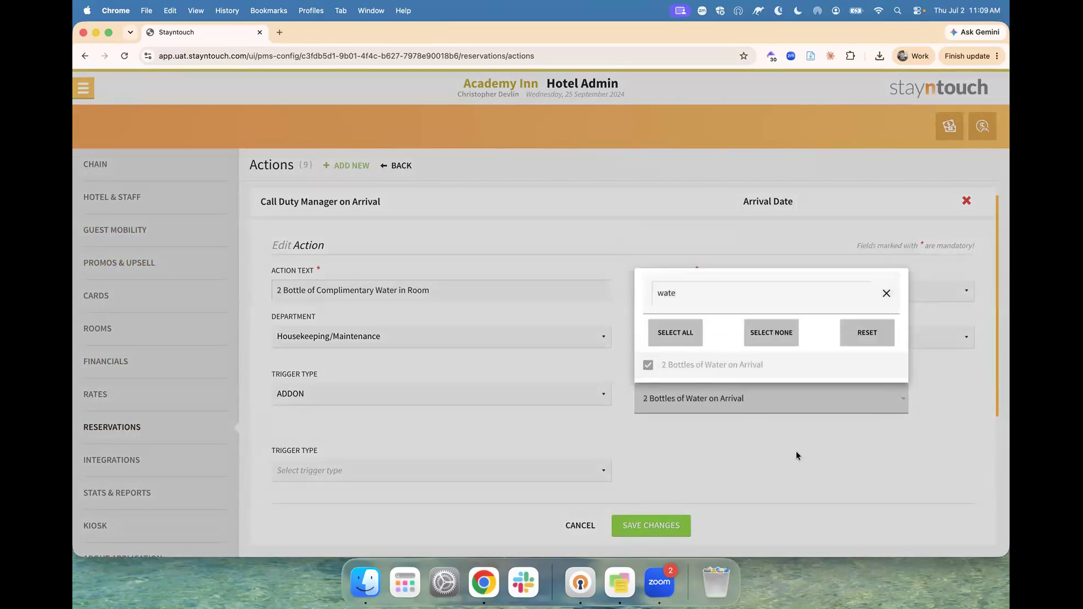
pyautogui.click(796, 452)
pyautogui.click(649, 530)
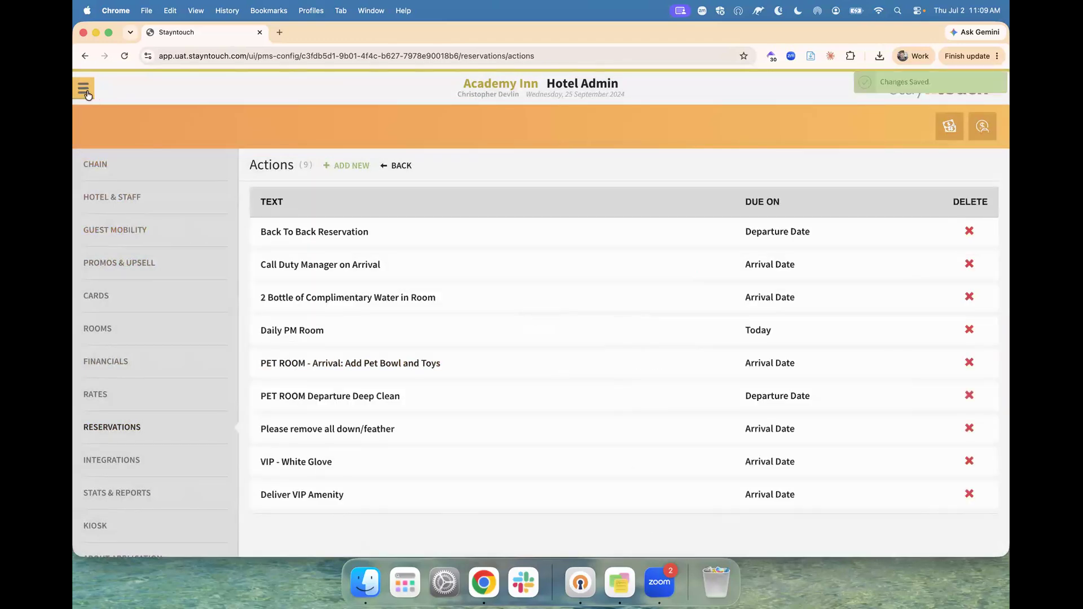
# From the dashboard's arrivals for today, open the Stayntouch reservation departing 27-09-2024 and go to its add-ons.
pyautogui.click(84, 89)
pyautogui.click(146, 123)
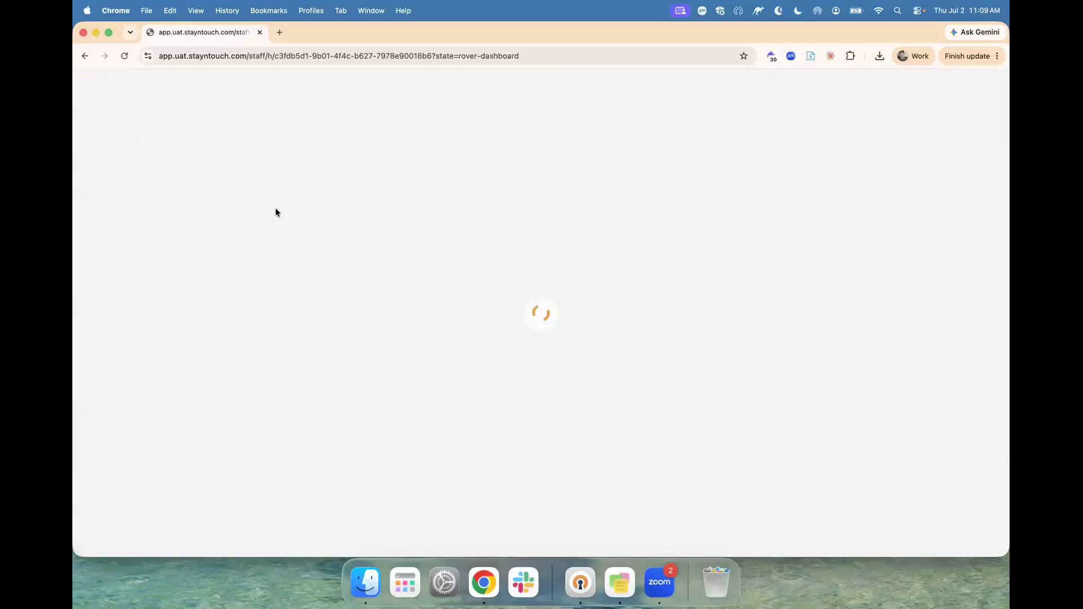
pyautogui.click(361, 244)
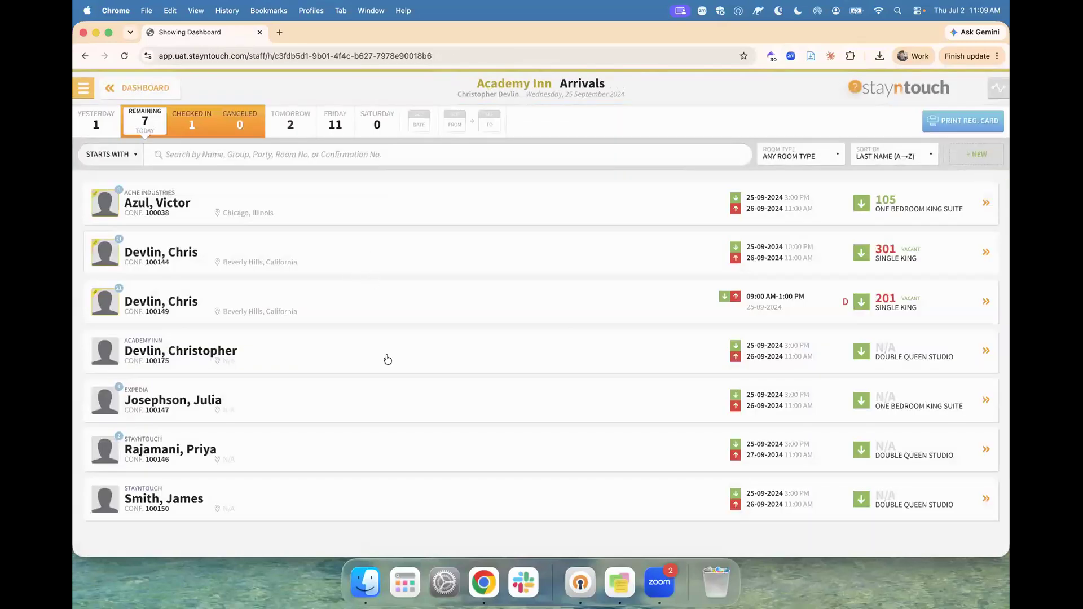
pyautogui.click(422, 452)
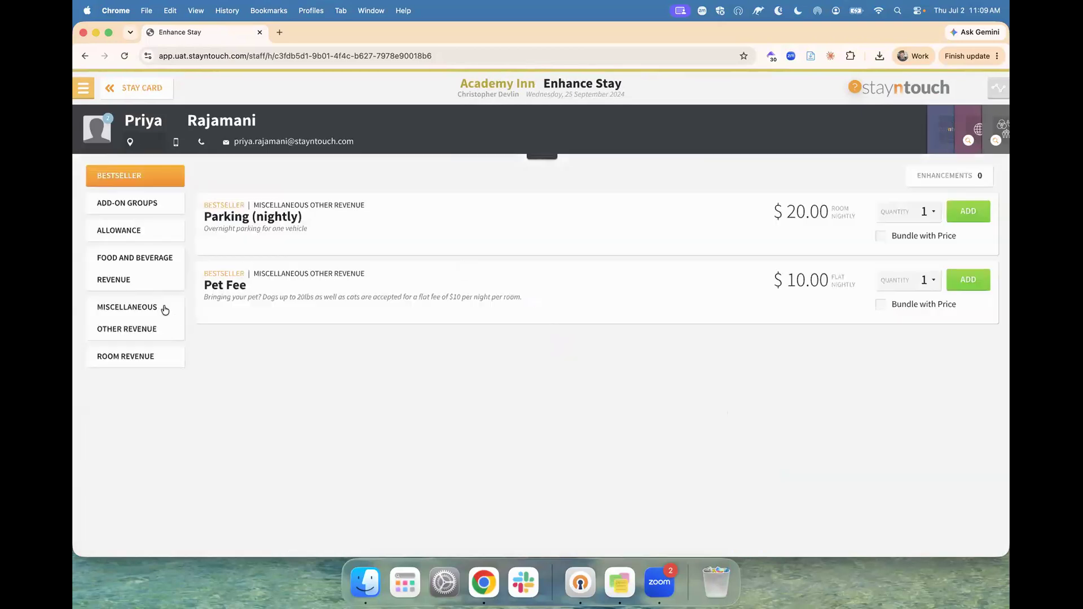
# Browse the add-on categories and add "2 Bottles of Water on Arrival" from Room Revenue to the reservation, then close the add-on summary.
pyautogui.click(146, 210)
pyautogui.click(146, 231)
pyautogui.click(146, 259)
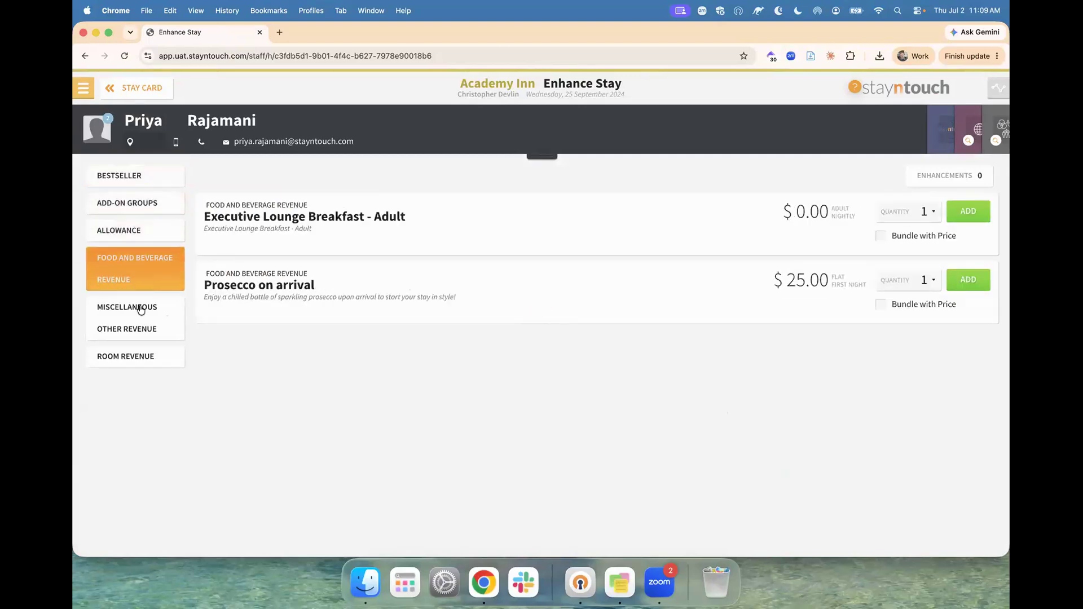
pyautogui.click(141, 312)
pyautogui.scroll(-3, 333, 377)
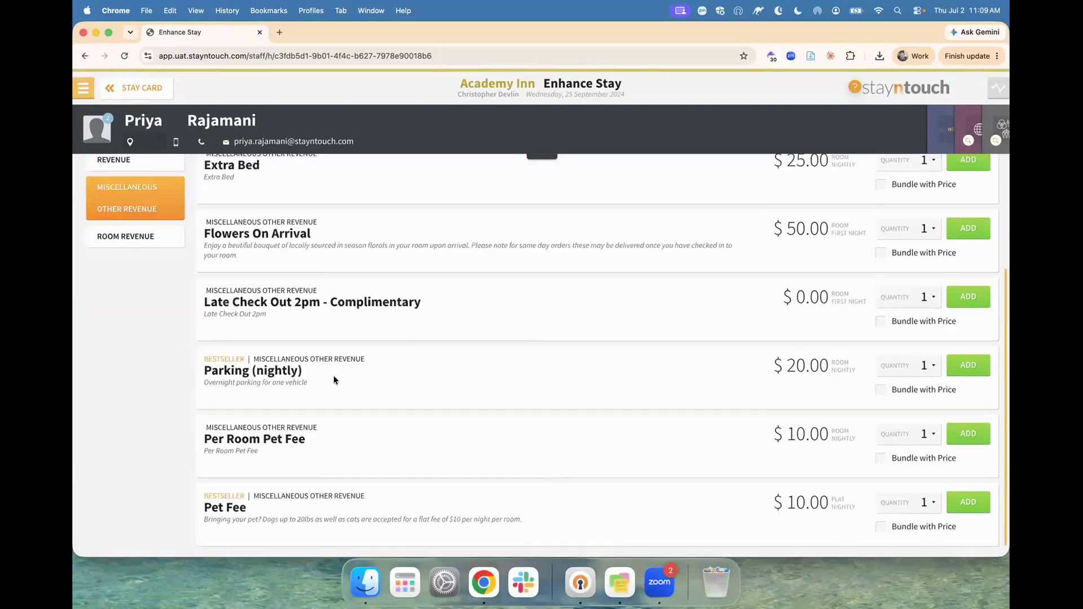
pyautogui.click(141, 242)
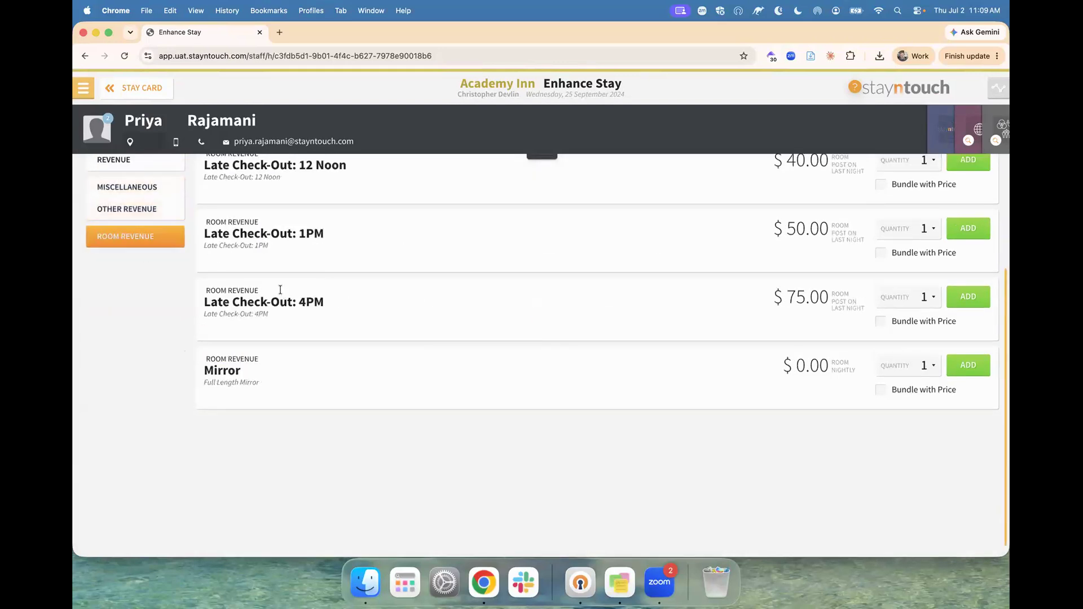
pyautogui.scroll(3, 279, 291)
pyautogui.click(981, 217)
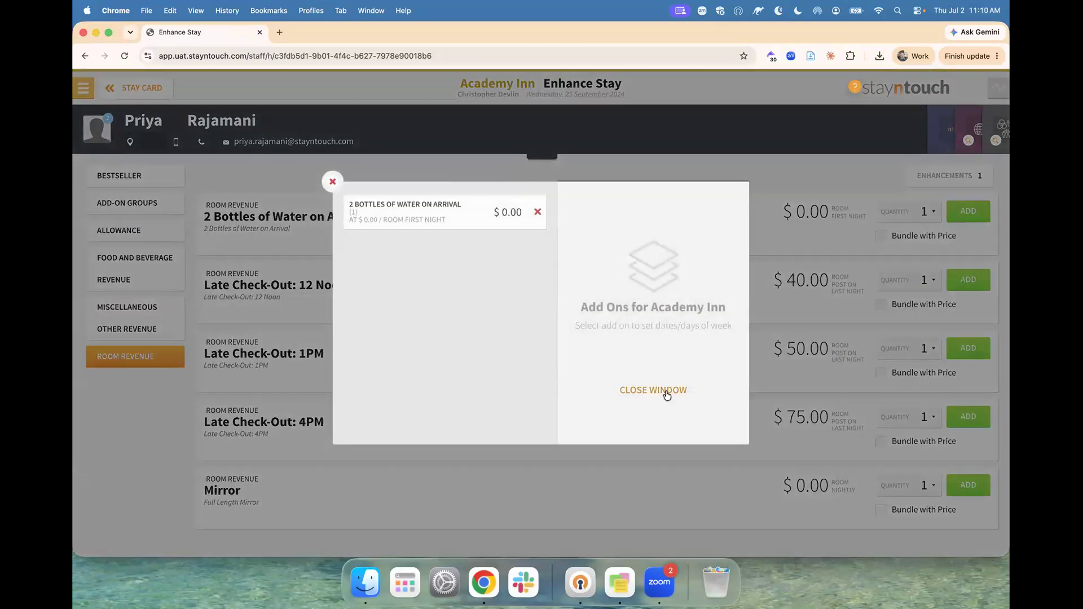
pyautogui.click(653, 390)
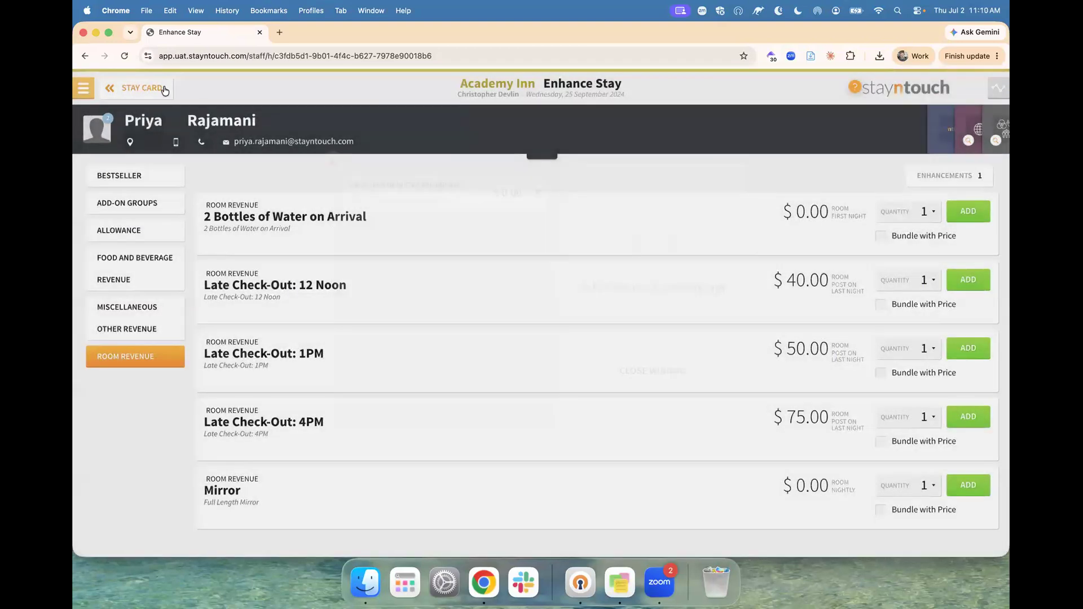
# Return to the arrivals list and reopen the same guest's stay card to check its actions.
pyautogui.click(162, 88)
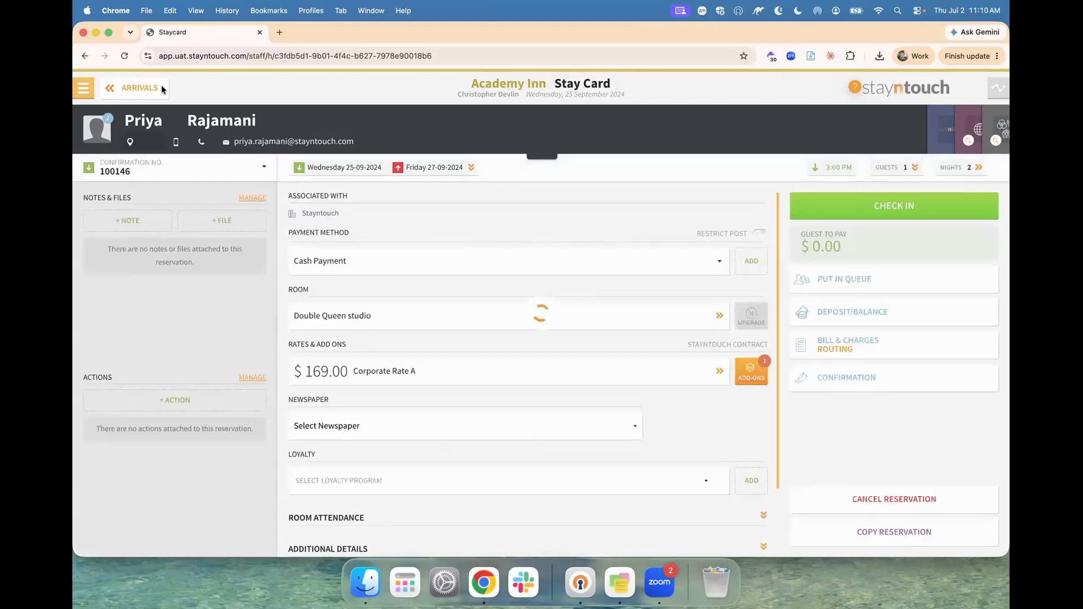
pyautogui.click(162, 88)
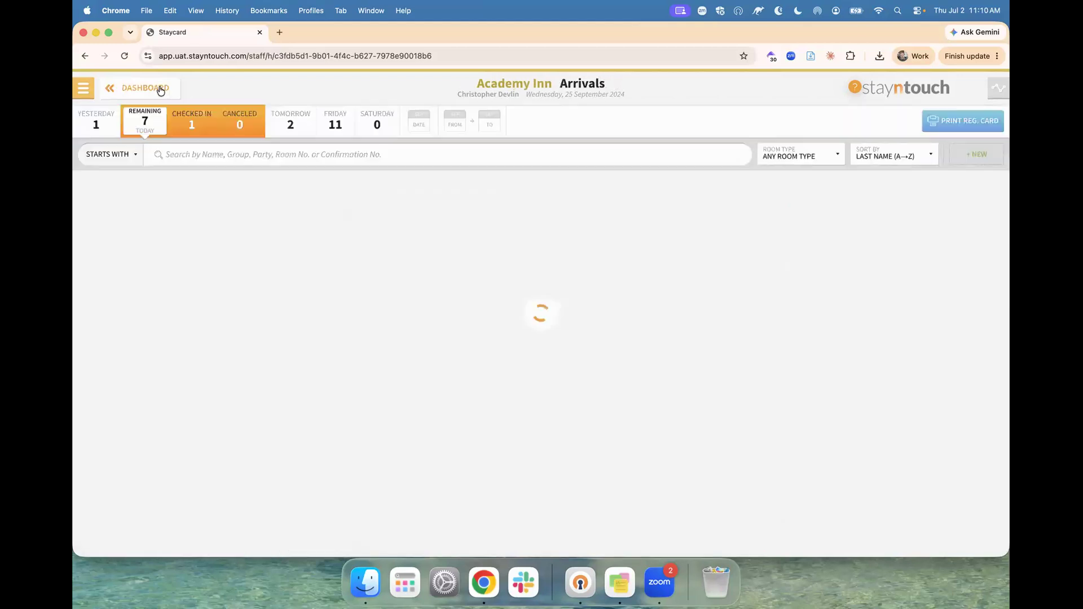
pyautogui.click(333, 453)
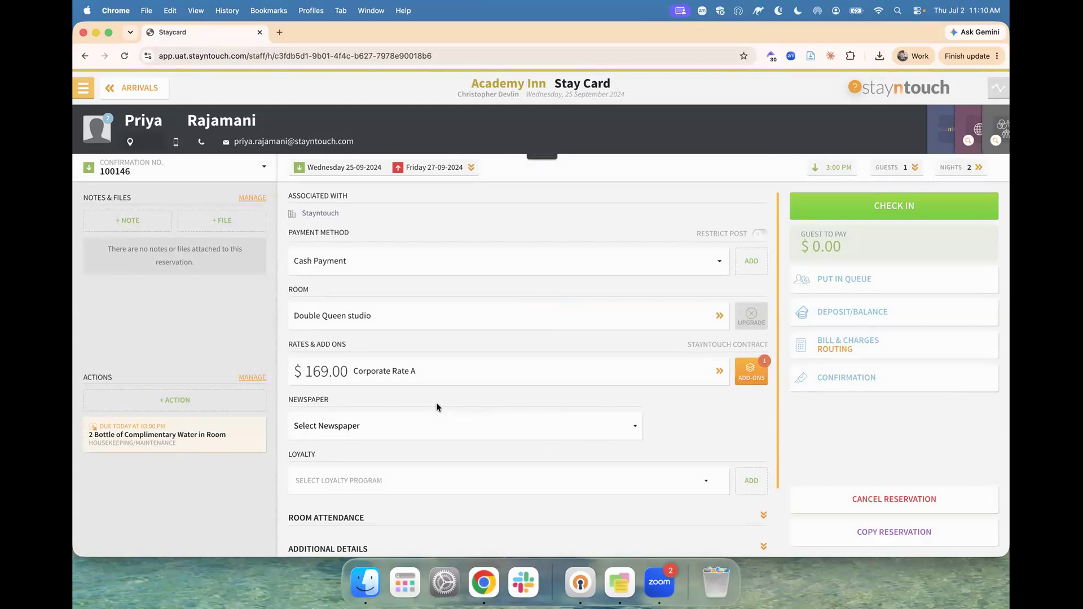
pyautogui.scroll(-1, 436, 407)
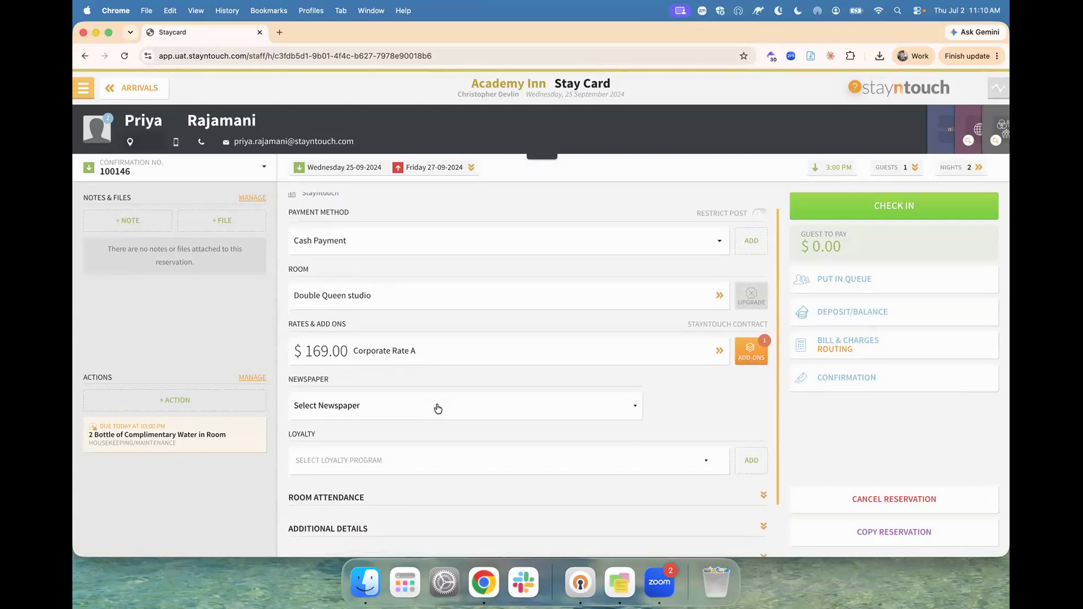
pyautogui.scroll(1, 437, 407)
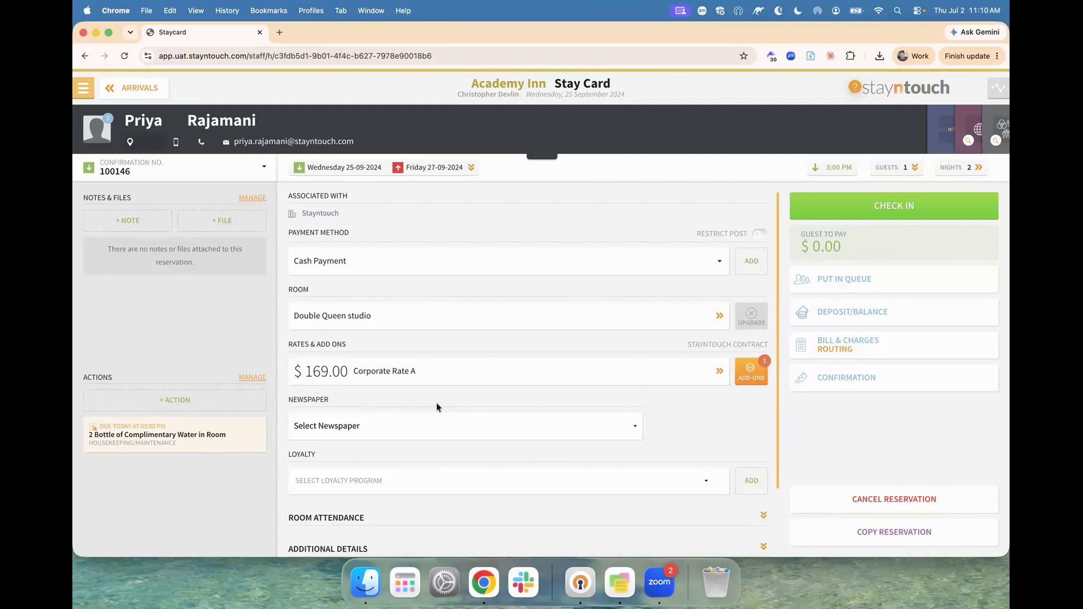
# Open the Rates list in the hotel settings and look through the available rates.
pyautogui.click(83, 87)
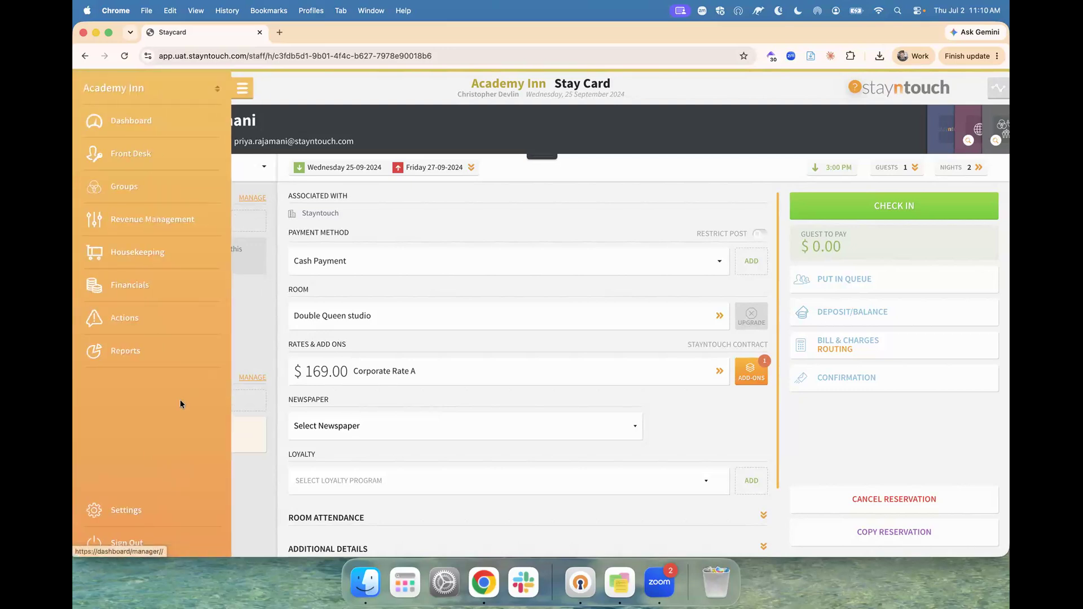
pyautogui.click(133, 507)
pyautogui.click(282, 153)
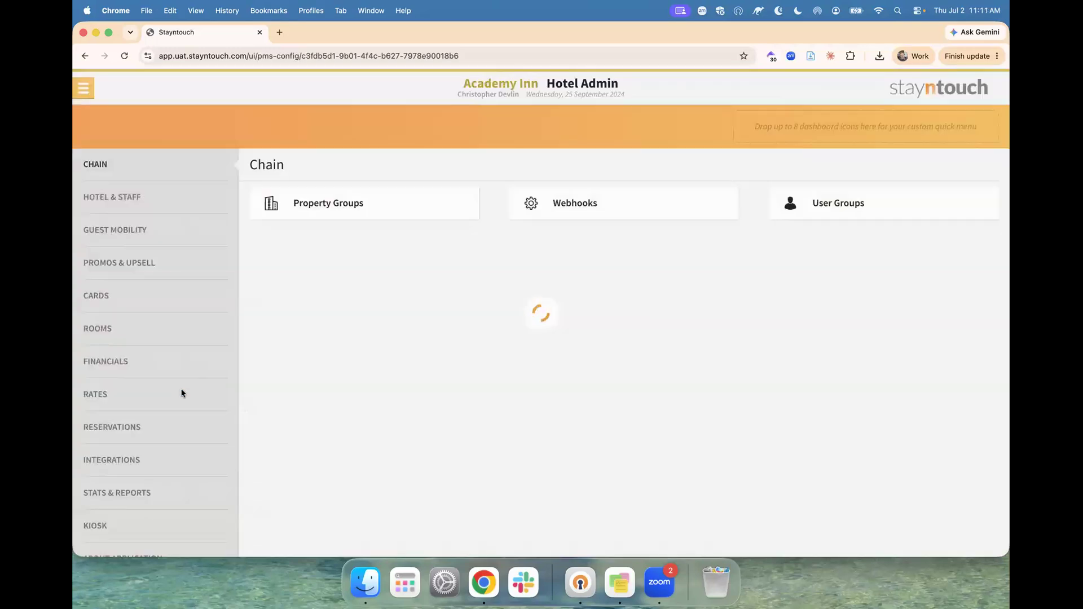
pyautogui.click(168, 394)
pyautogui.click(334, 217)
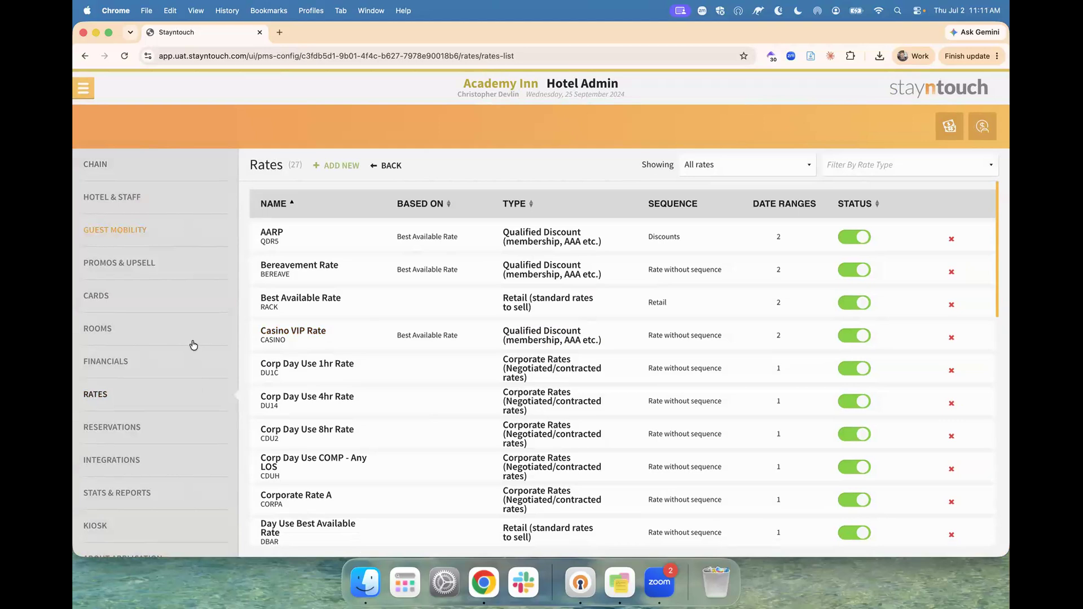
pyautogui.click(84, 88)
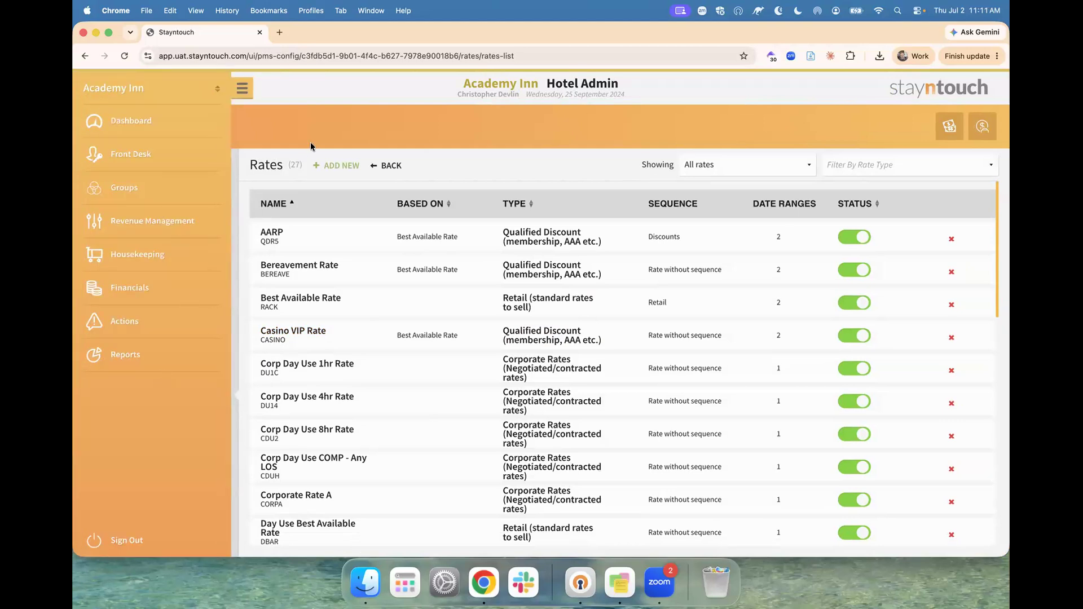
pyautogui.click(310, 147)
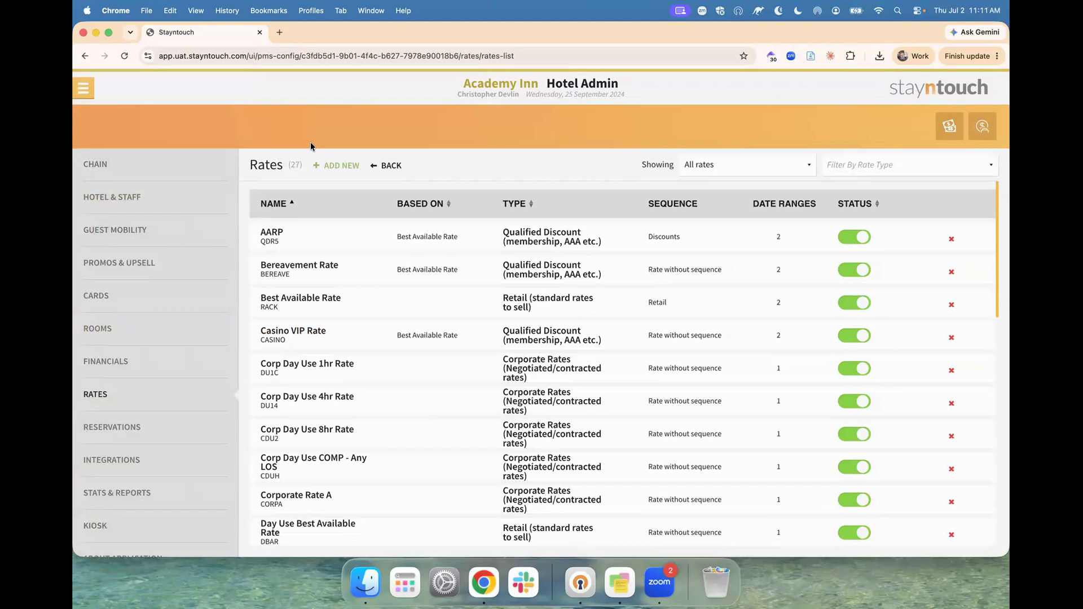
# Start a new action in the reservation settings with the text "Casino Host to review billing on departure".
pyautogui.click(152, 422)
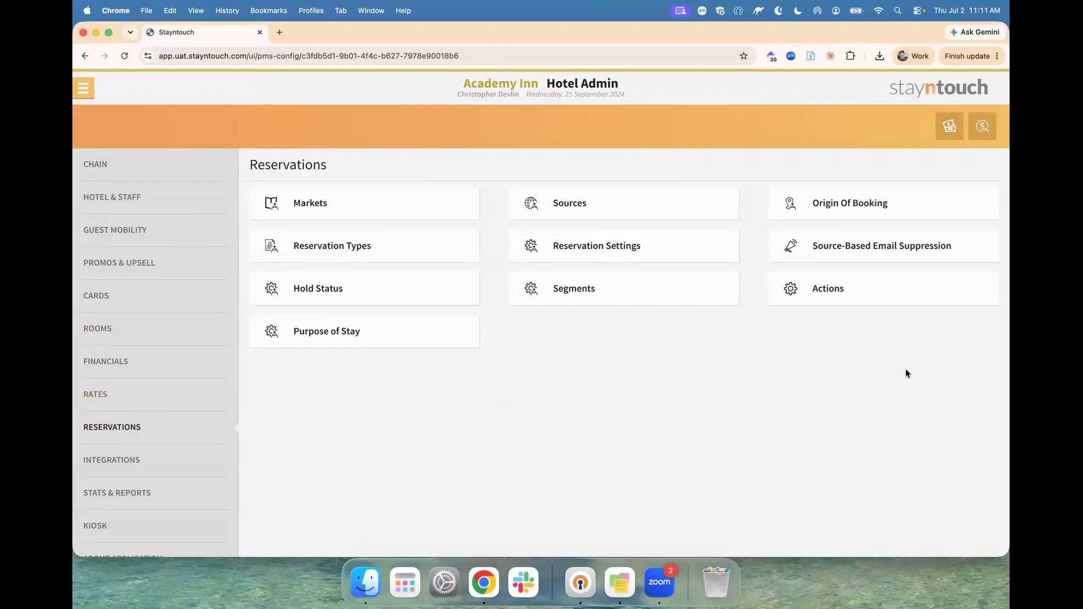
pyautogui.click(861, 291)
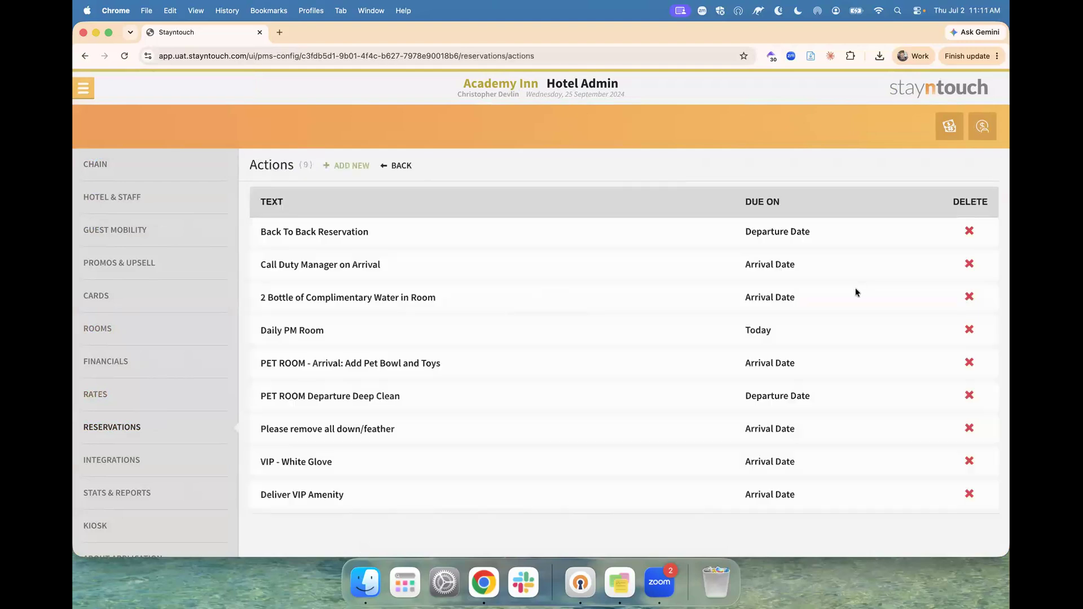
pyautogui.click(354, 166)
pyautogui.click(360, 251)
pyautogui.write('o ')
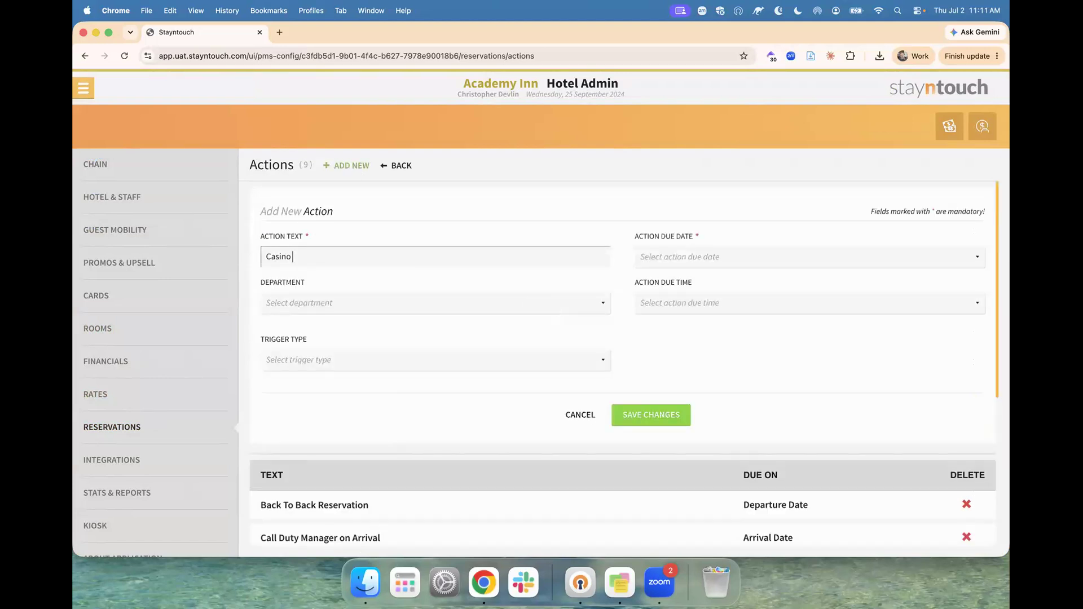
pyautogui.write('Host to review billing on departure')
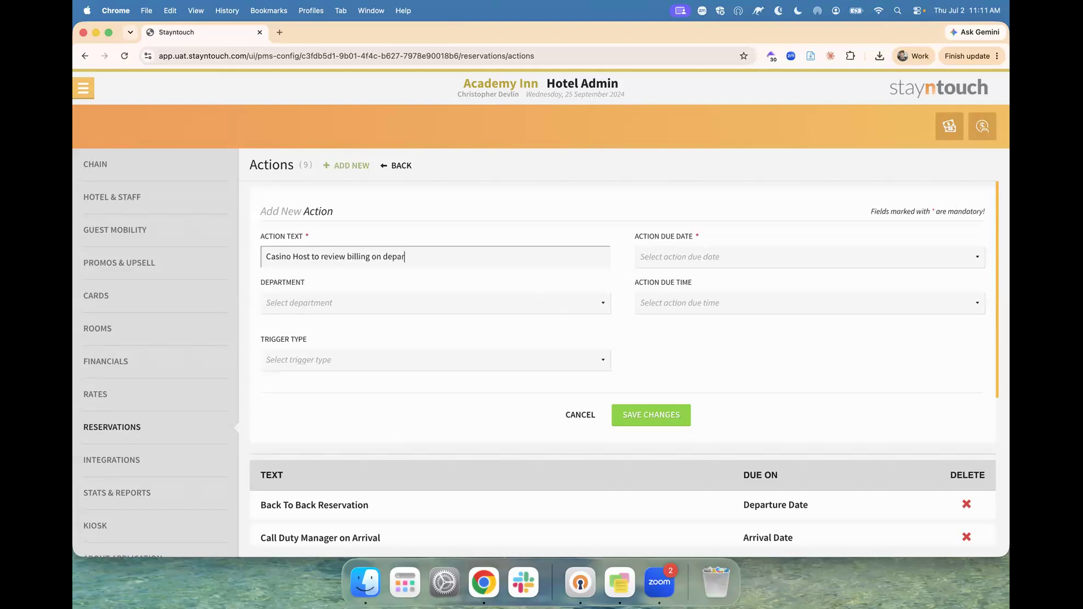
# Set the new action's due date to Departure Date, department to Front Office and due time to 11:45 AM.
pyautogui.click(672, 255)
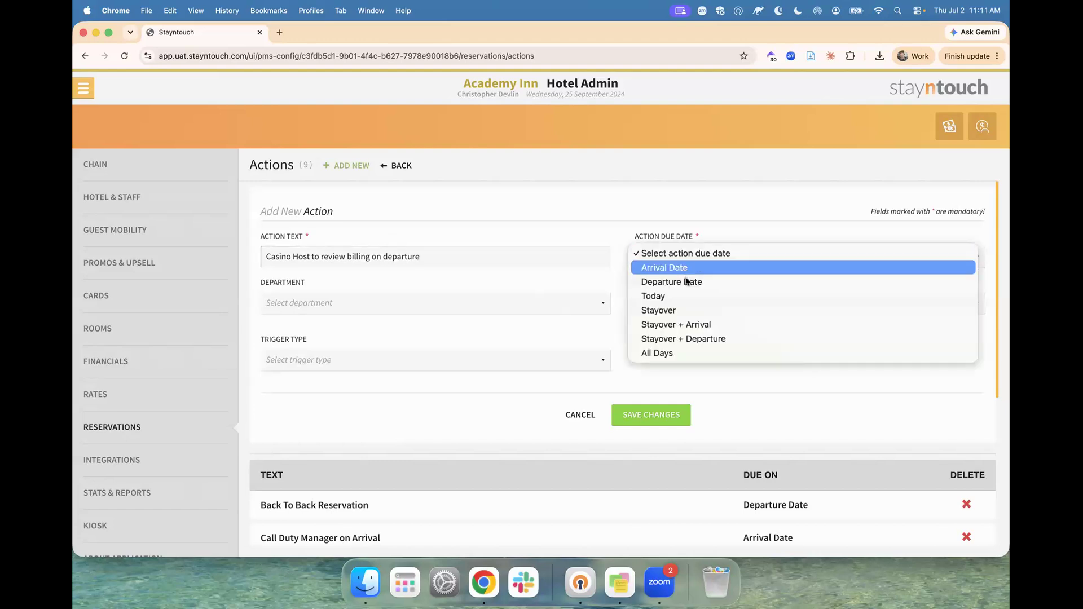
pyautogui.click(686, 283)
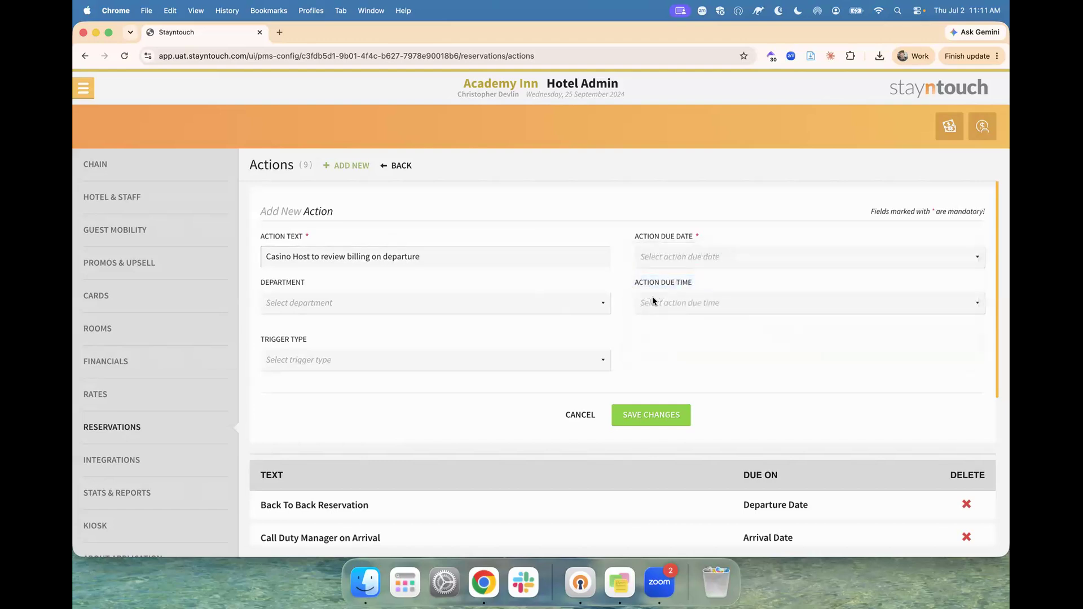
pyautogui.click(561, 307)
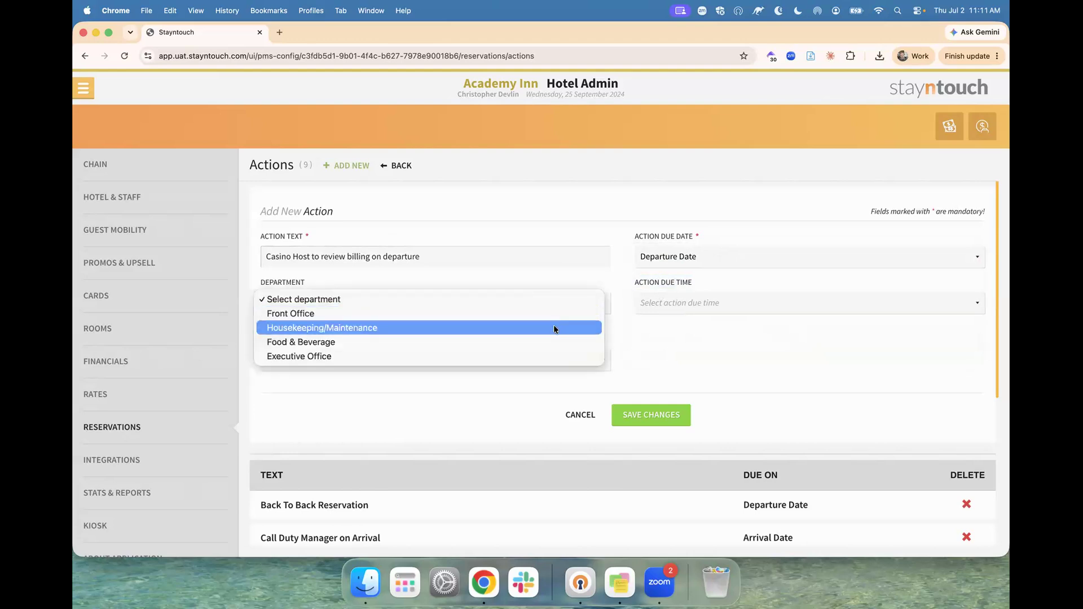
pyautogui.click(543, 314)
pyautogui.click(687, 304)
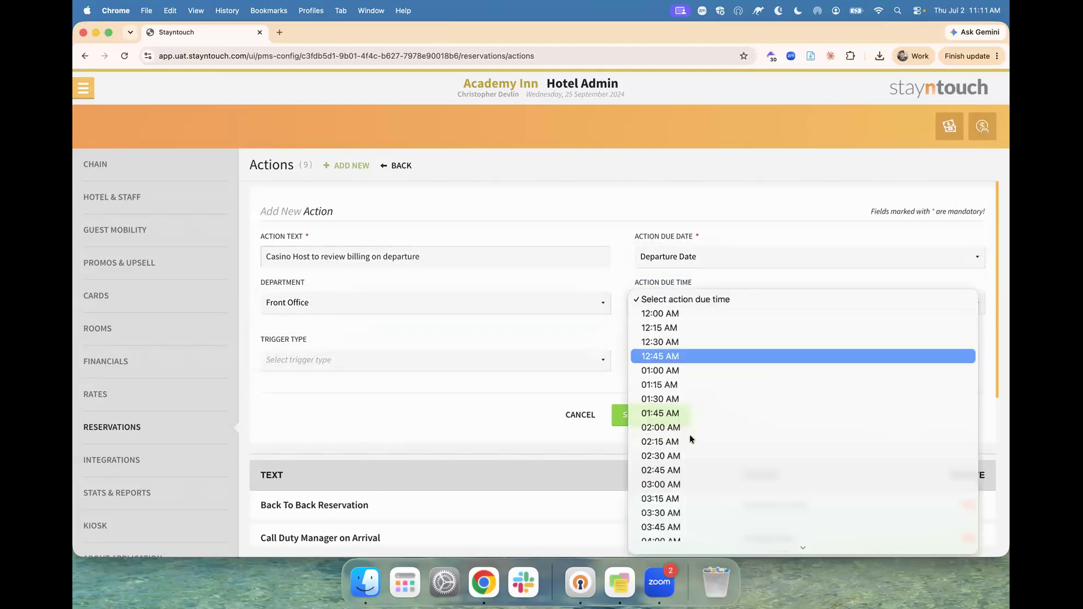
pyautogui.scroll(-10, 690, 438)
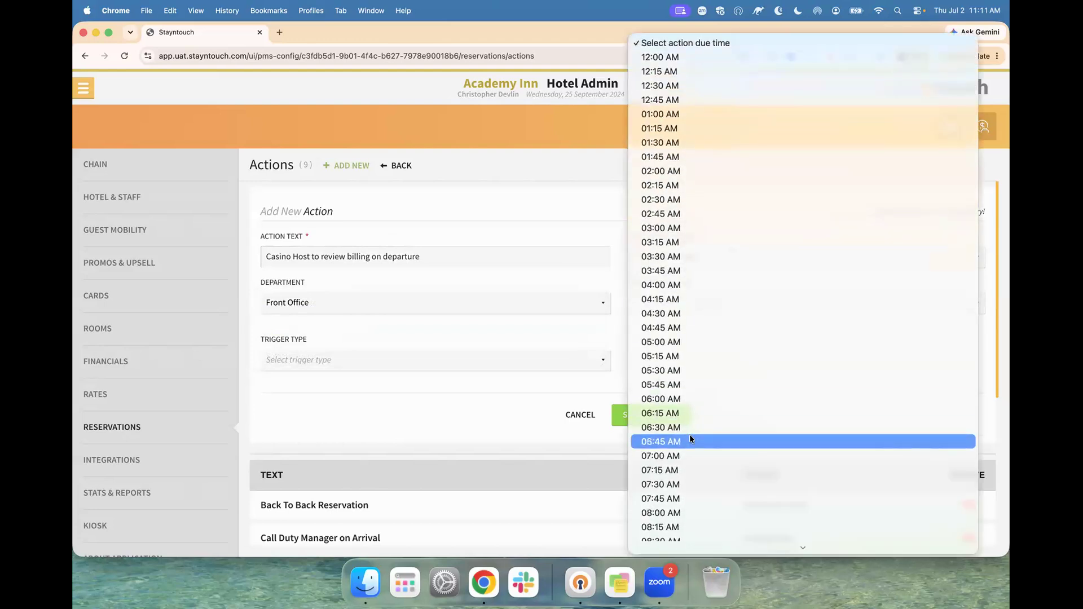
pyautogui.click(690, 440)
# Set the action's trigger type to RATE with the Casino VIP Rate and save the changes.
pyautogui.click(499, 362)
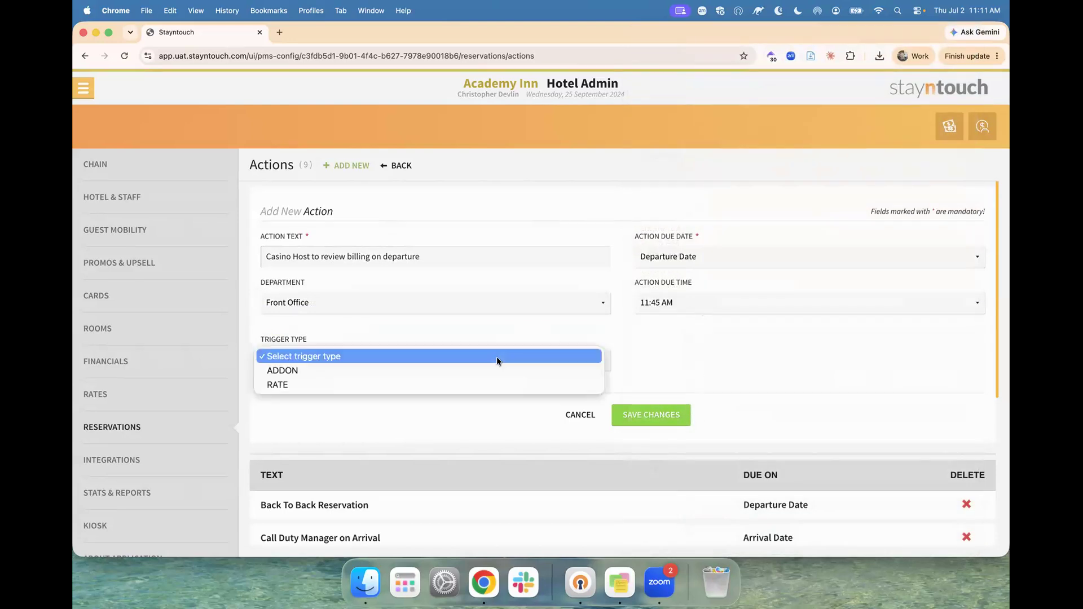
pyautogui.click(486, 384)
pyautogui.click(690, 364)
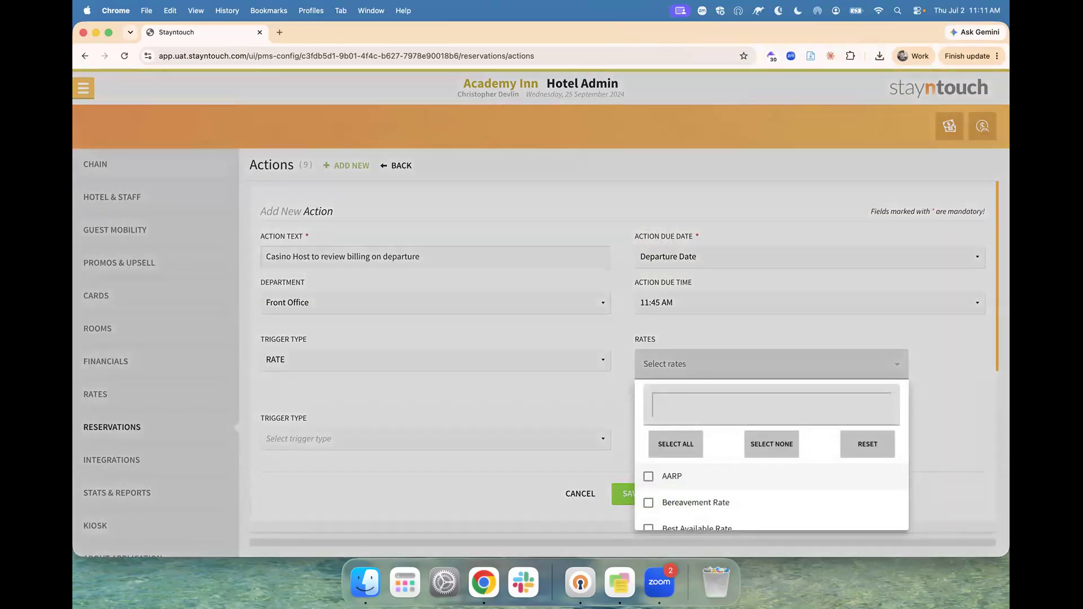
pyautogui.write('casin')
pyautogui.click(690, 477)
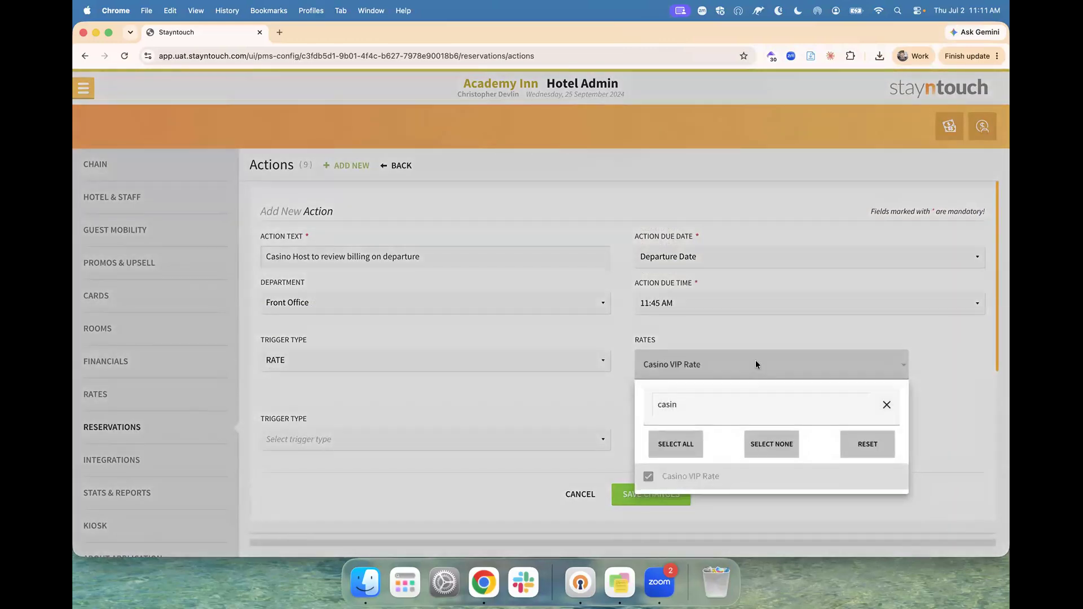
pyautogui.click(957, 391)
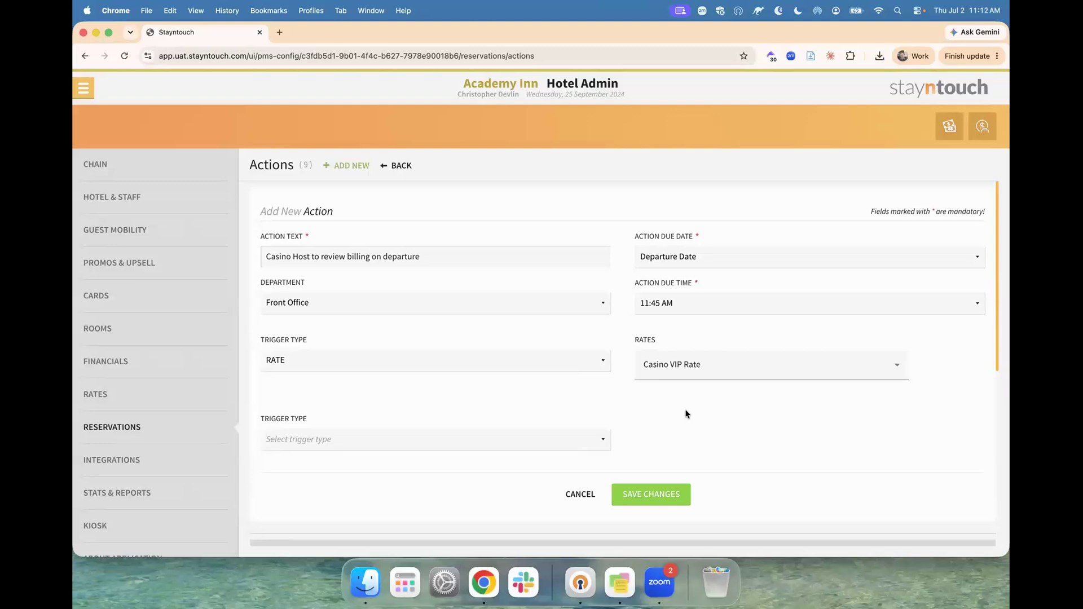
pyautogui.click(667, 500)
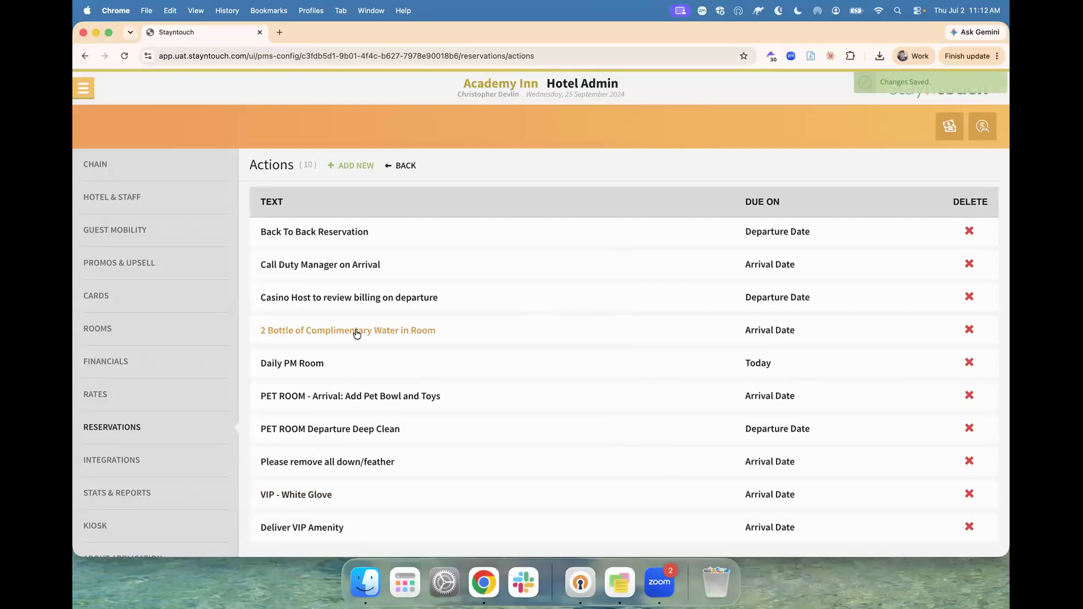
# From the dashboard, start a new reservation arriving 2 October 2024 and find its rooms and rates.
pyautogui.click(84, 88)
pyautogui.click(134, 120)
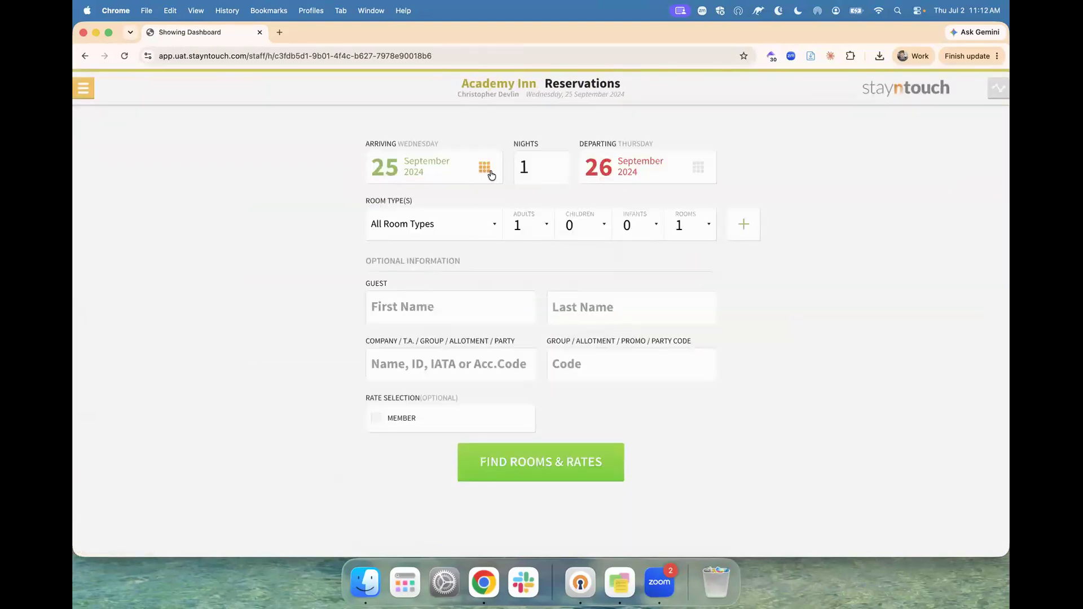
pyautogui.click(485, 167)
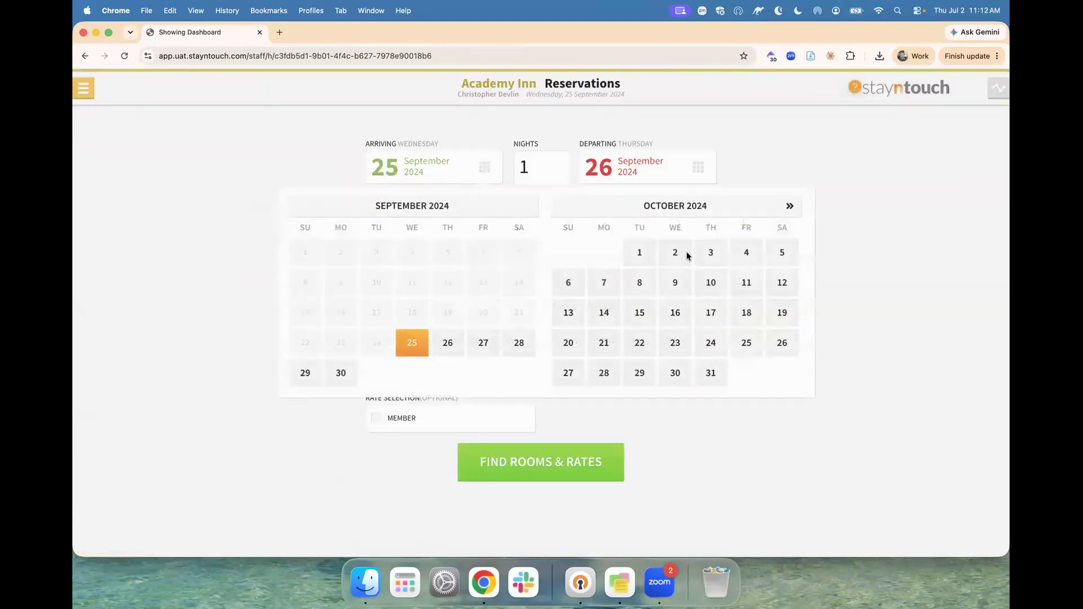
pyautogui.click(676, 254)
pyautogui.click(558, 456)
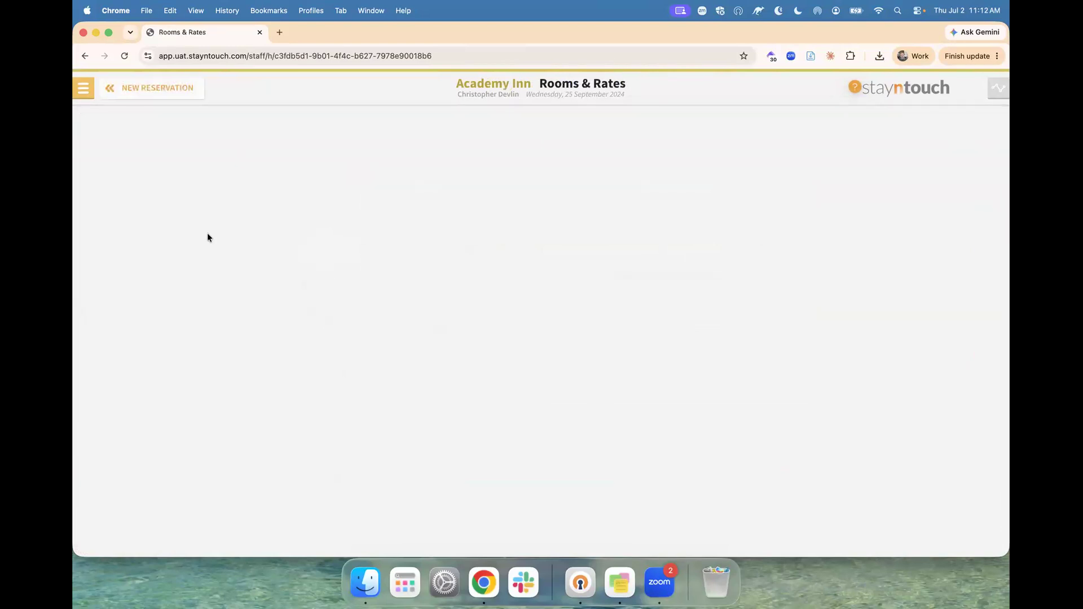
# Return to the dashboard and open the last reservation listed among today's remaining arrivals.
pyautogui.click(84, 88)
pyautogui.click(122, 118)
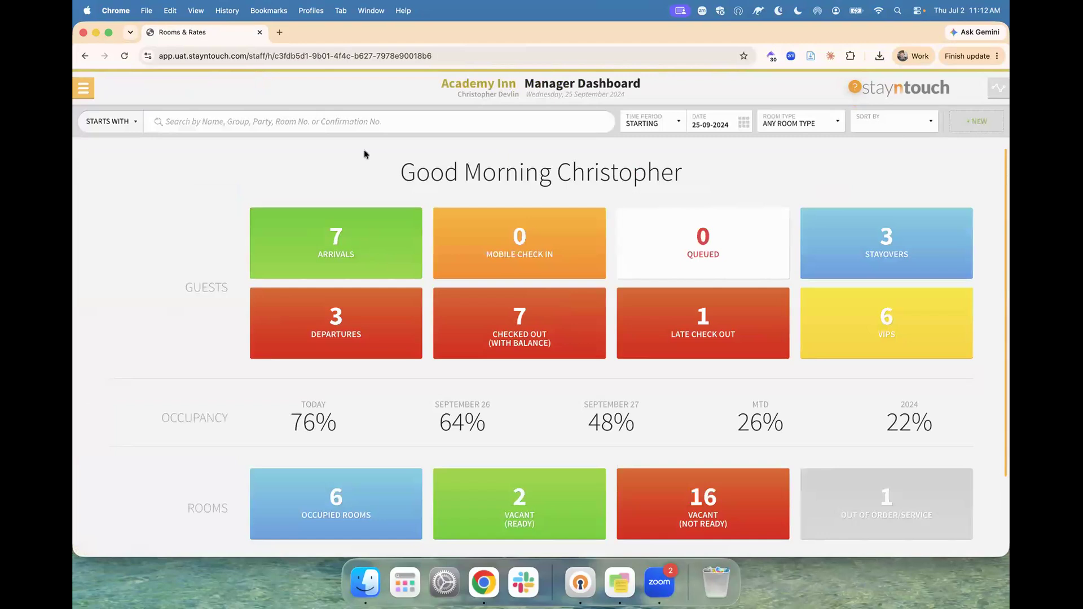
pyautogui.click(357, 236)
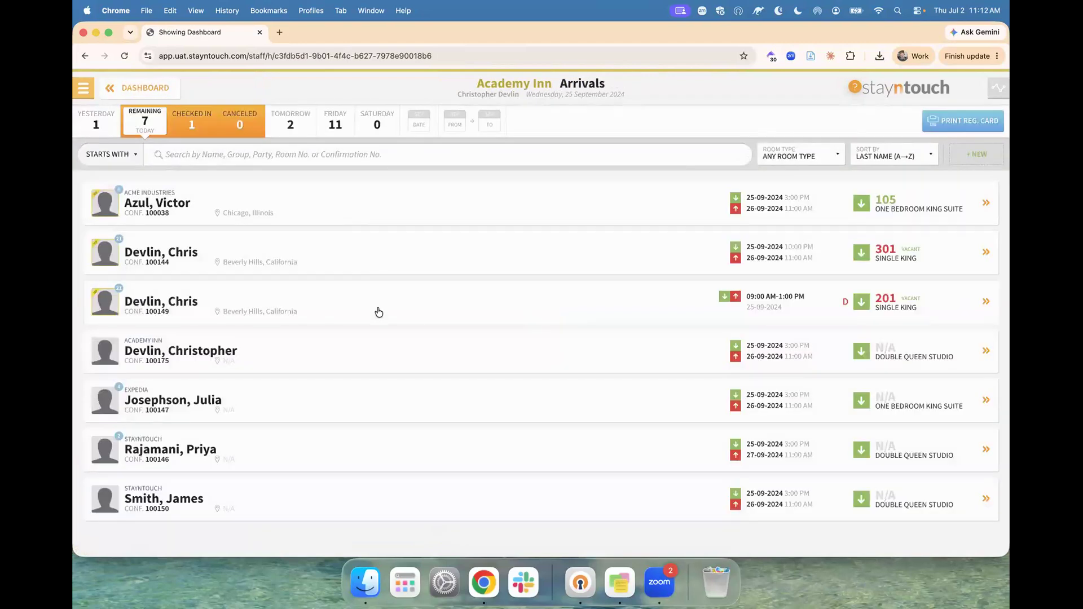
pyautogui.click(382, 489)
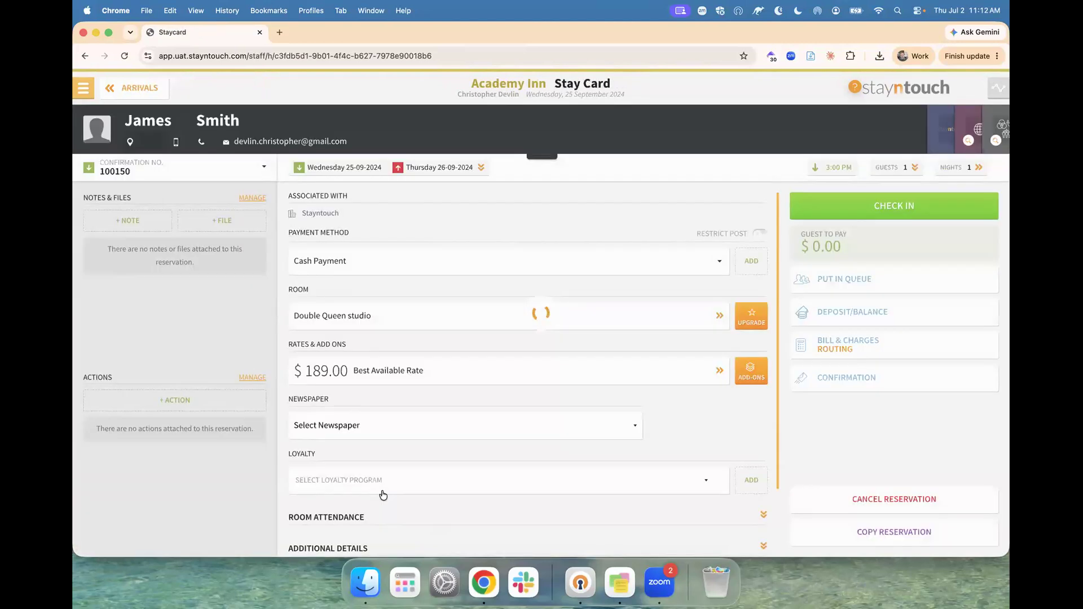
# Change the reservation's rate to Pet Room Rate and expand the guest's reservation list while the stay card refreshes its actions.
pyautogui.click(491, 373)
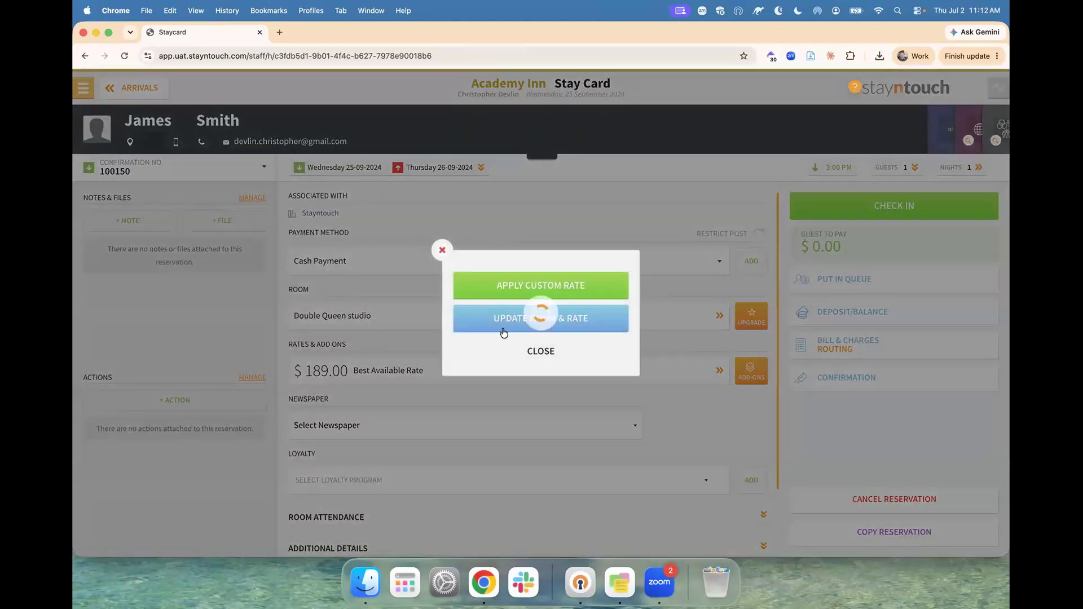
pyautogui.click(503, 322)
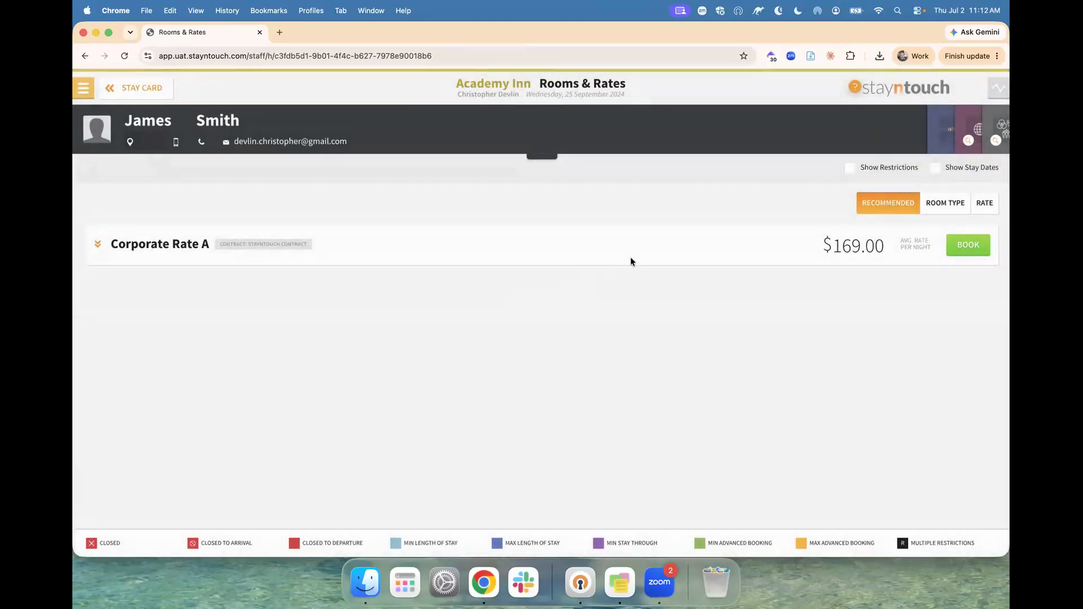
pyautogui.click(979, 207)
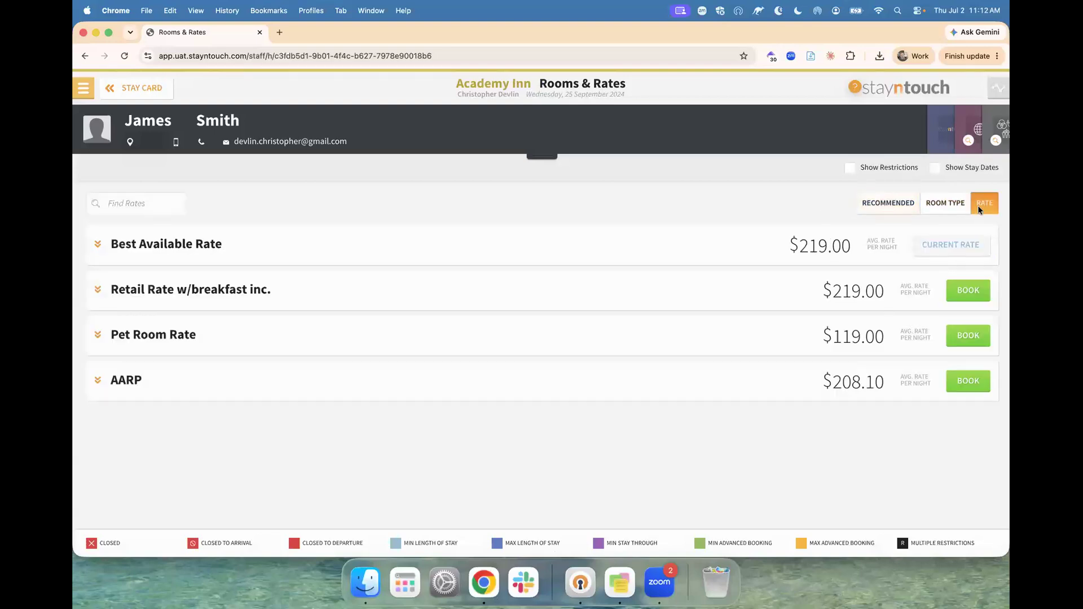
pyautogui.click(969, 336)
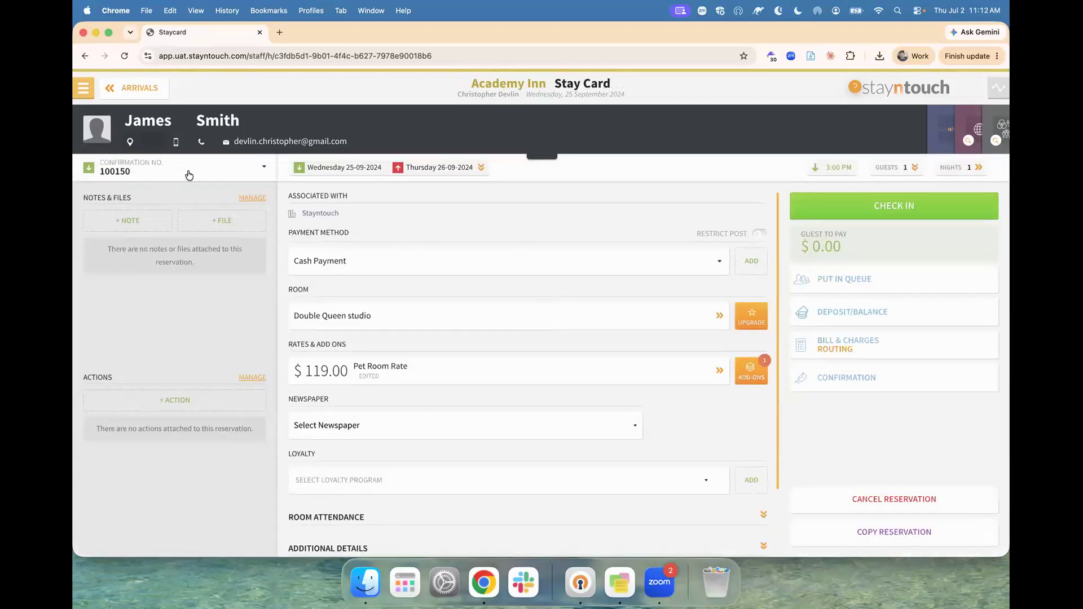
pyautogui.click(189, 175)
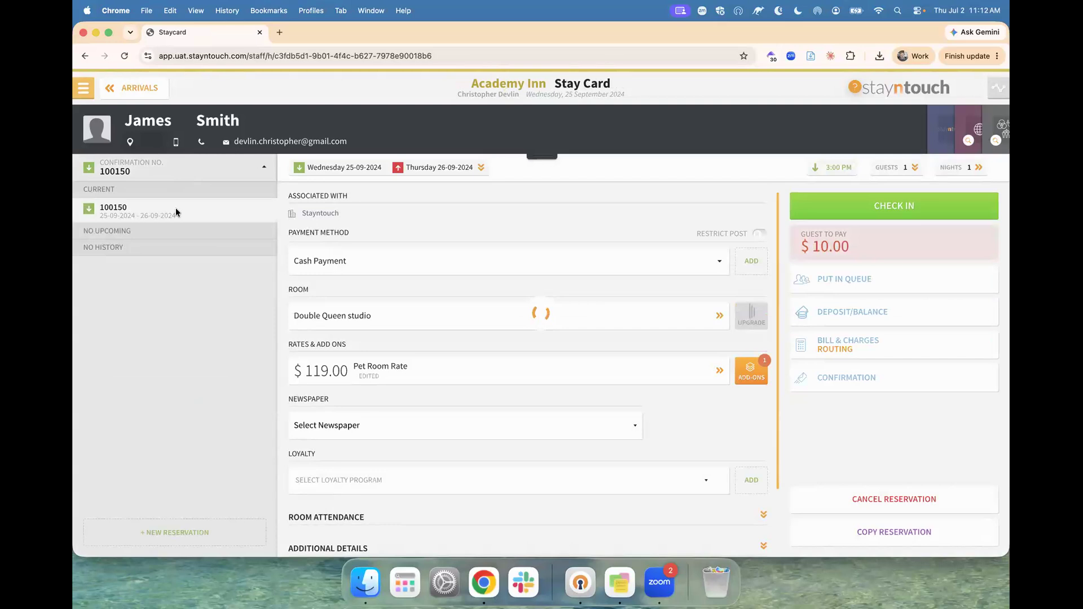
pyautogui.click(244, 173)
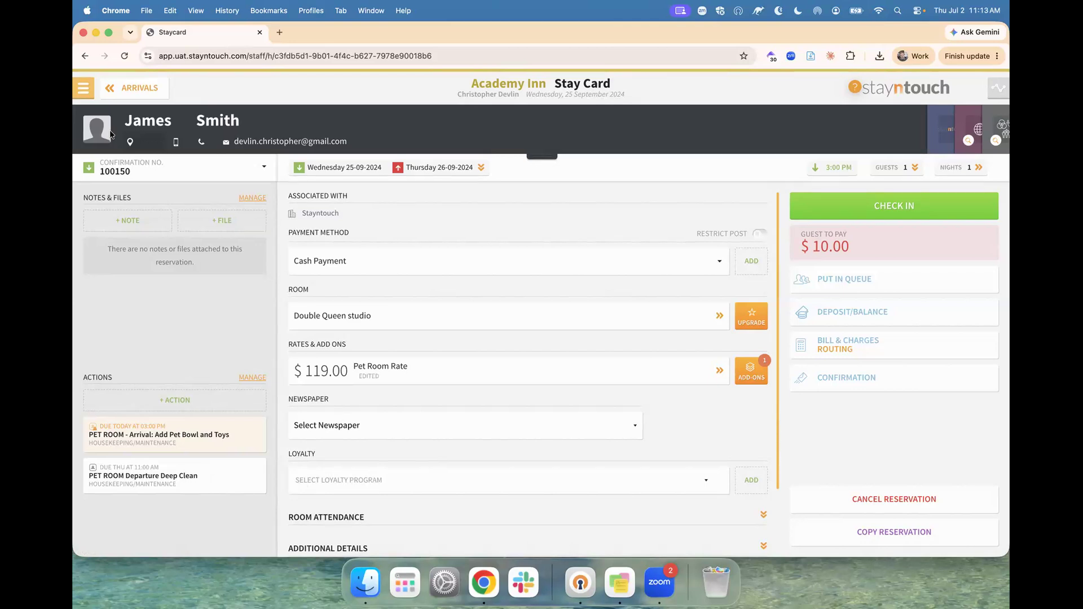
# Go to the housekeeping Room Status list and open room 105's work details to view its housekeeping actions.
pyautogui.click(83, 87)
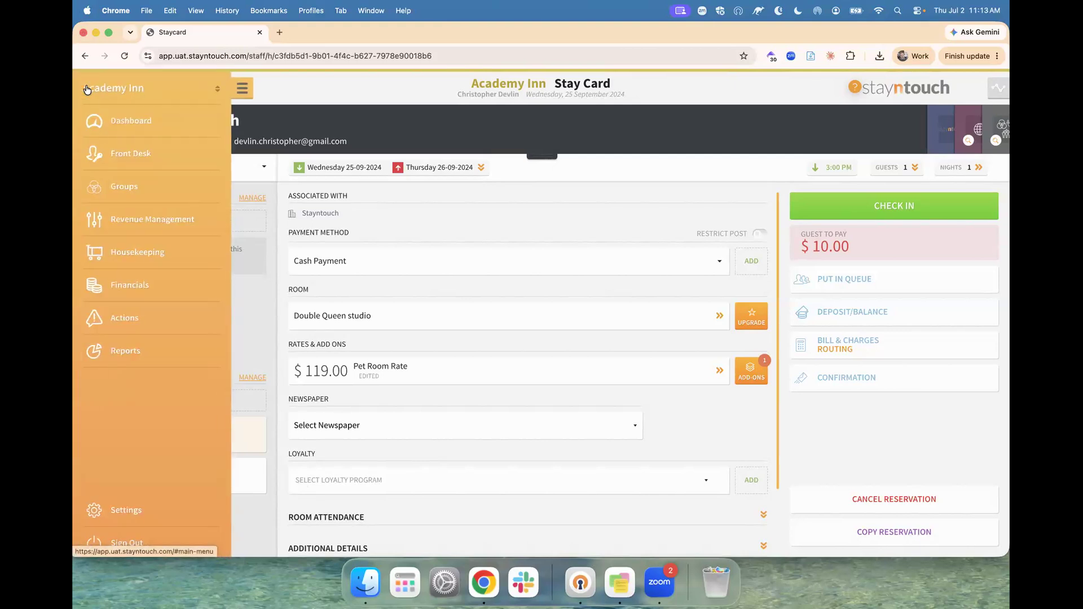
pyautogui.click(150, 253)
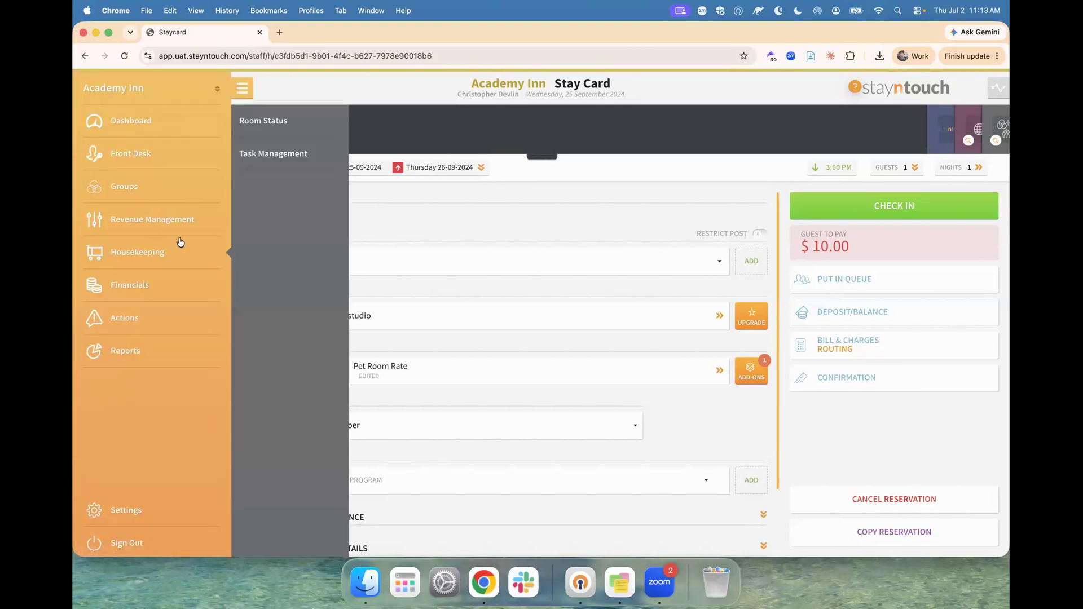
pyautogui.click(289, 124)
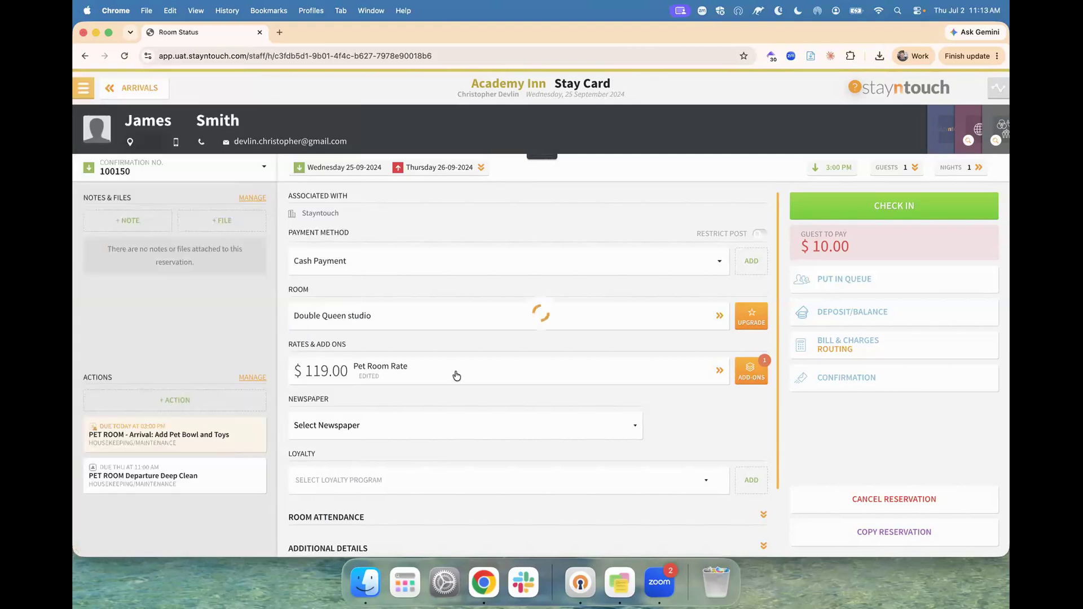
pyautogui.scroll(-2, 452, 257)
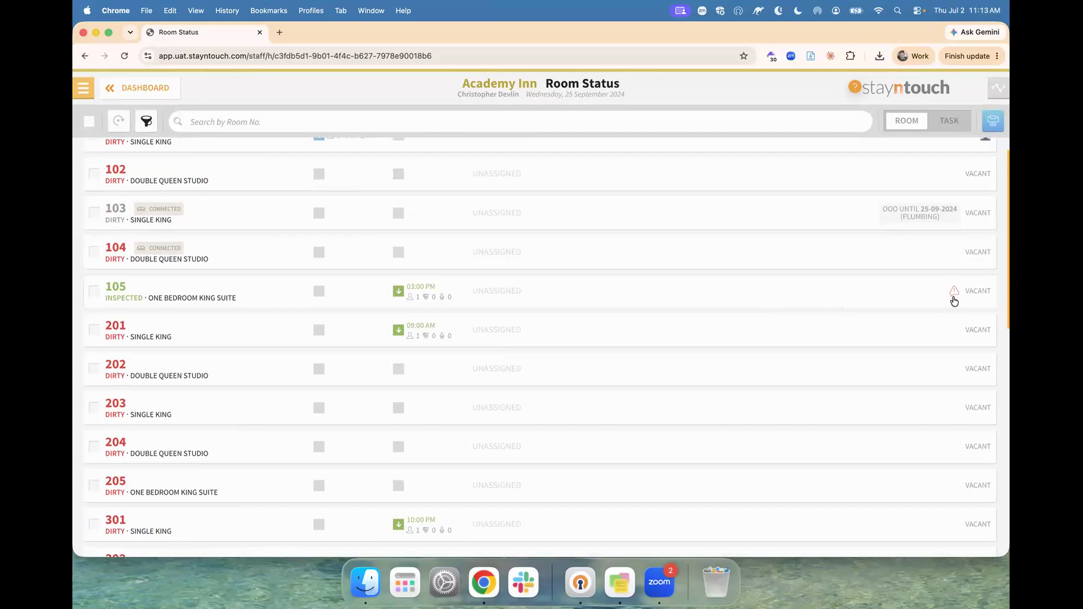
pyautogui.scroll(2, 954, 299)
pyautogui.scroll(-2, 955, 300)
pyautogui.click(578, 294)
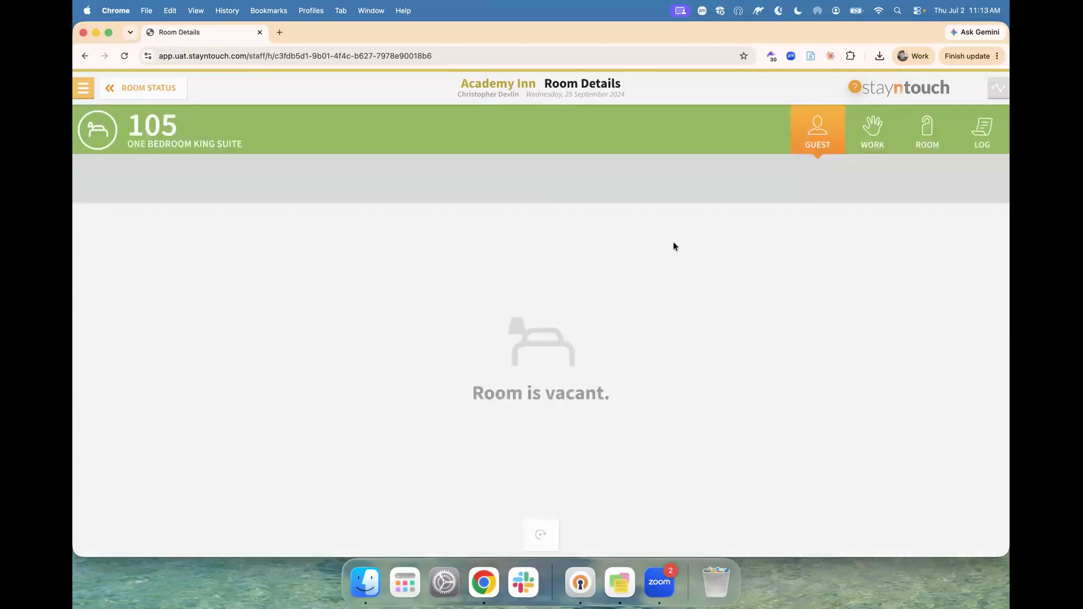
pyautogui.click(875, 134)
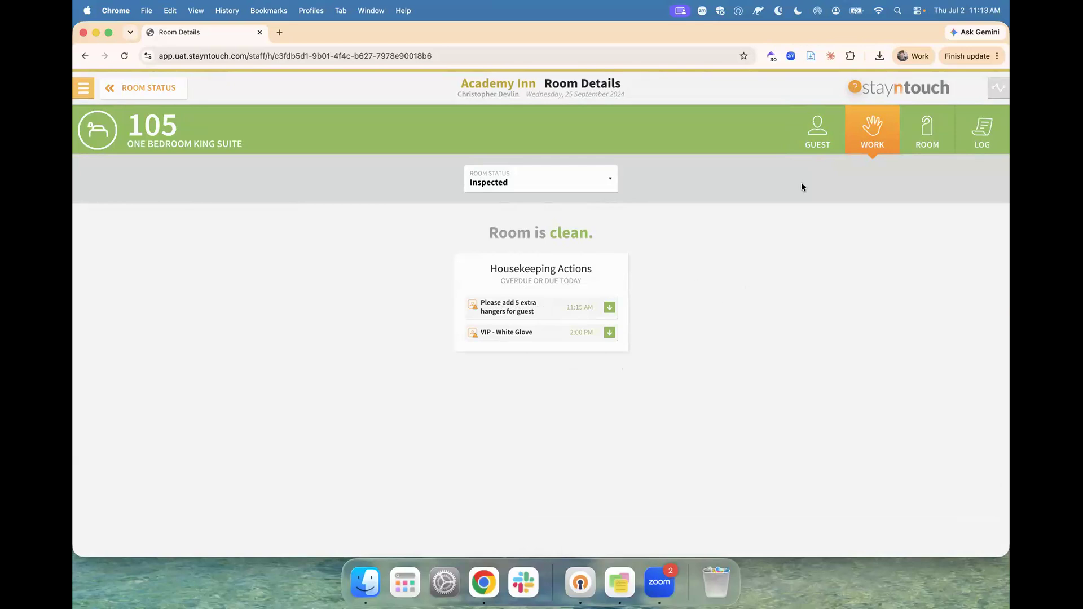
# Check room 105's alert in the Room Status list, review its work details again, and return to the dashboard.
pyautogui.click(140, 96)
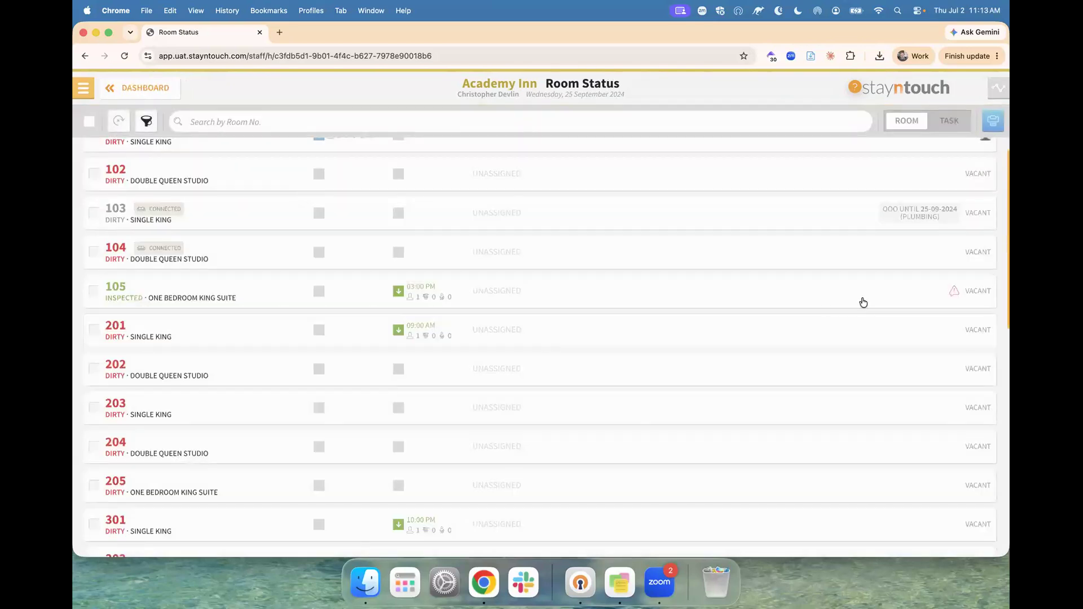
pyautogui.scroll(1, 937, 298)
pyautogui.scroll(-1, 937, 298)
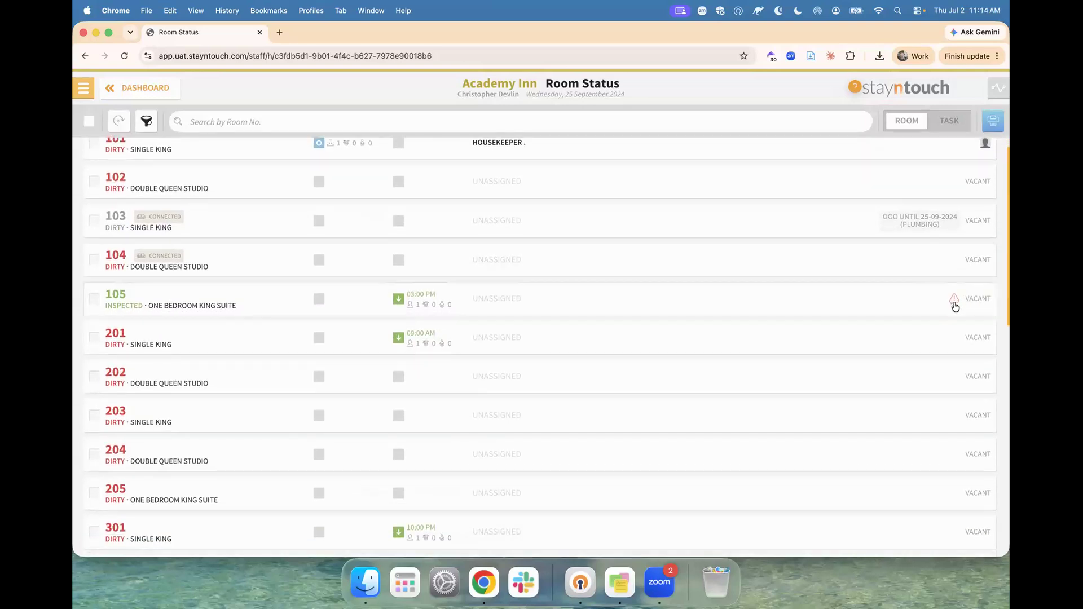
pyautogui.click(892, 303)
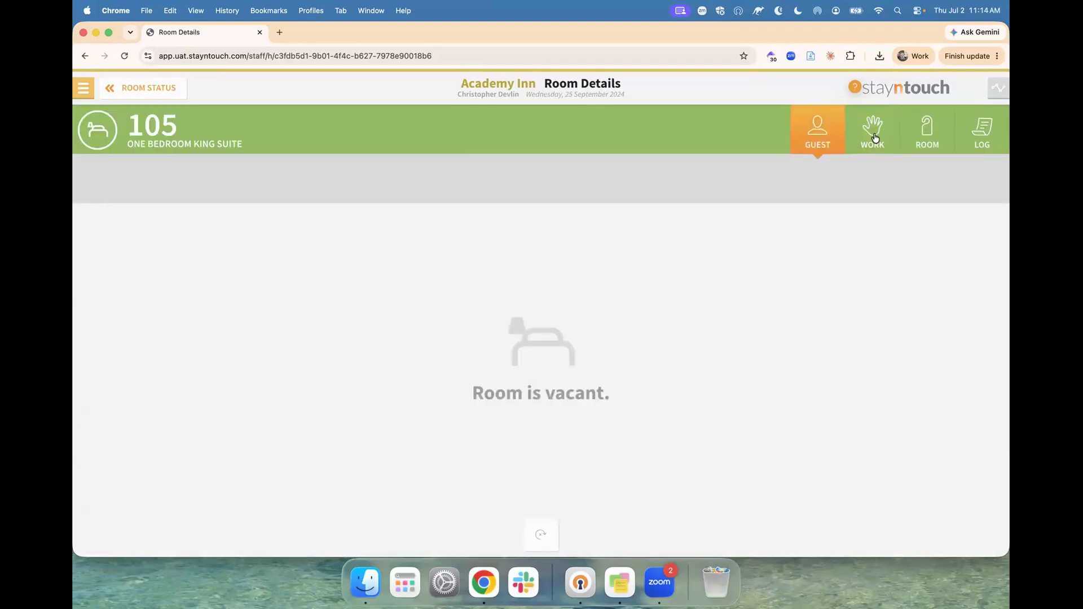
pyautogui.click(874, 135)
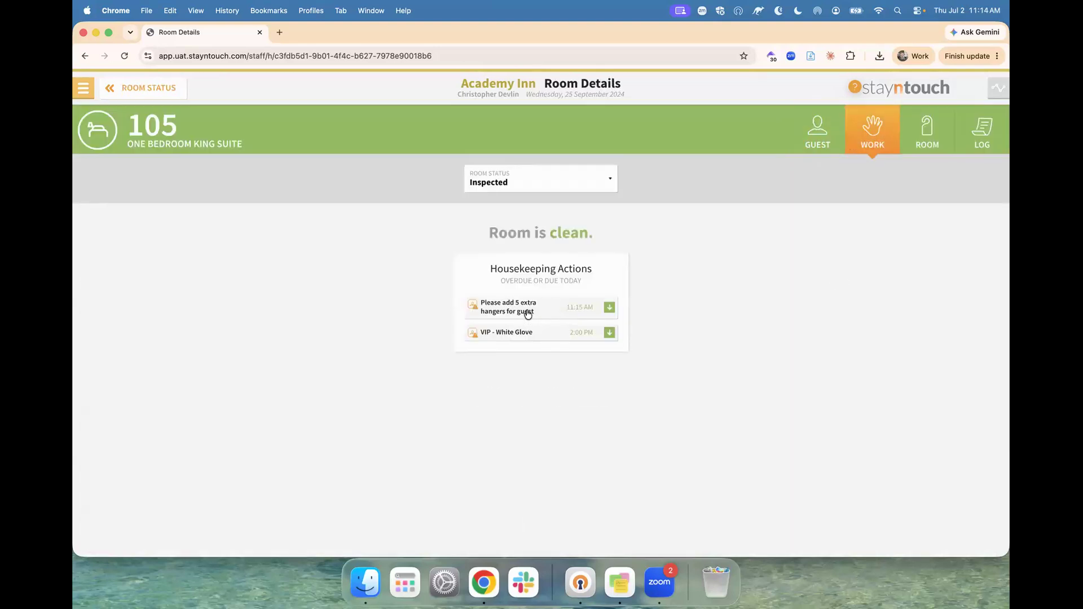
pyautogui.click(161, 88)
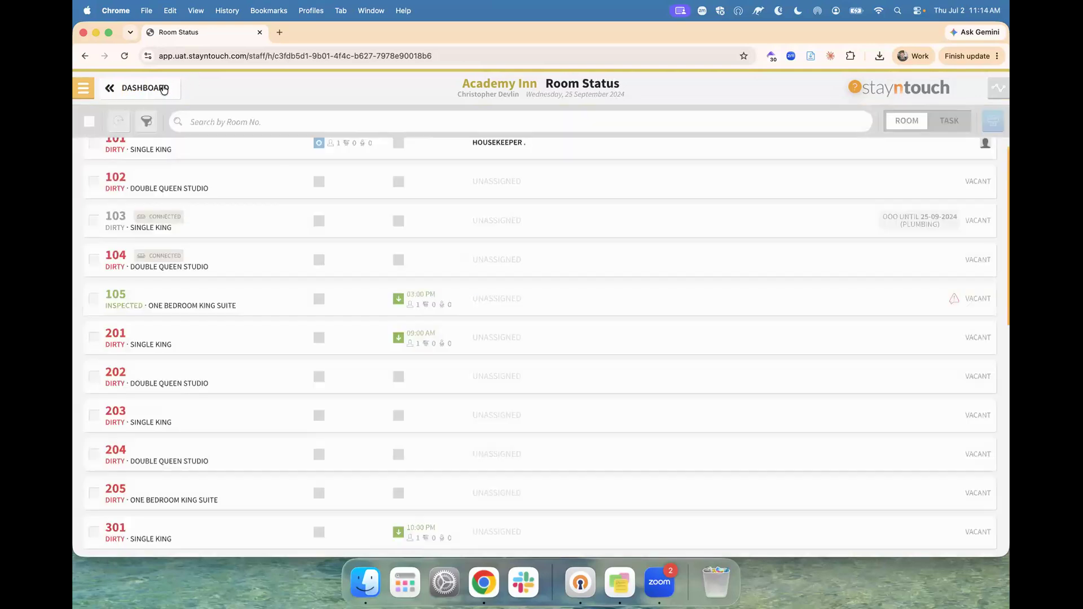
pyautogui.click(157, 89)
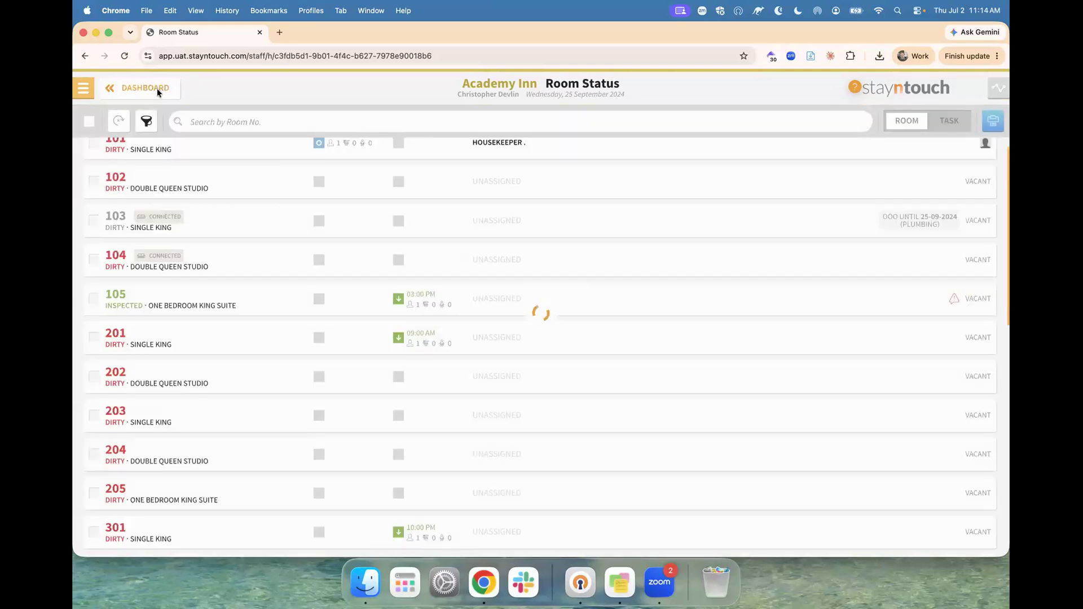
# Open the Housekeeping configuration for rooms in Hotel Admin and view the departments available for Housekeeping Actions.
pyautogui.click(87, 91)
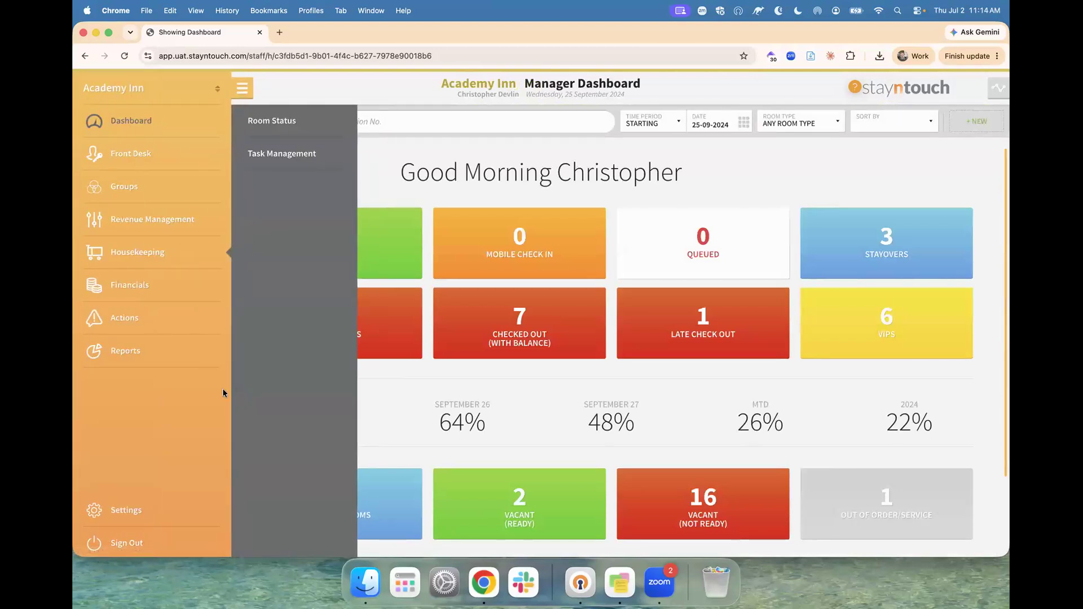
pyautogui.click(131, 506)
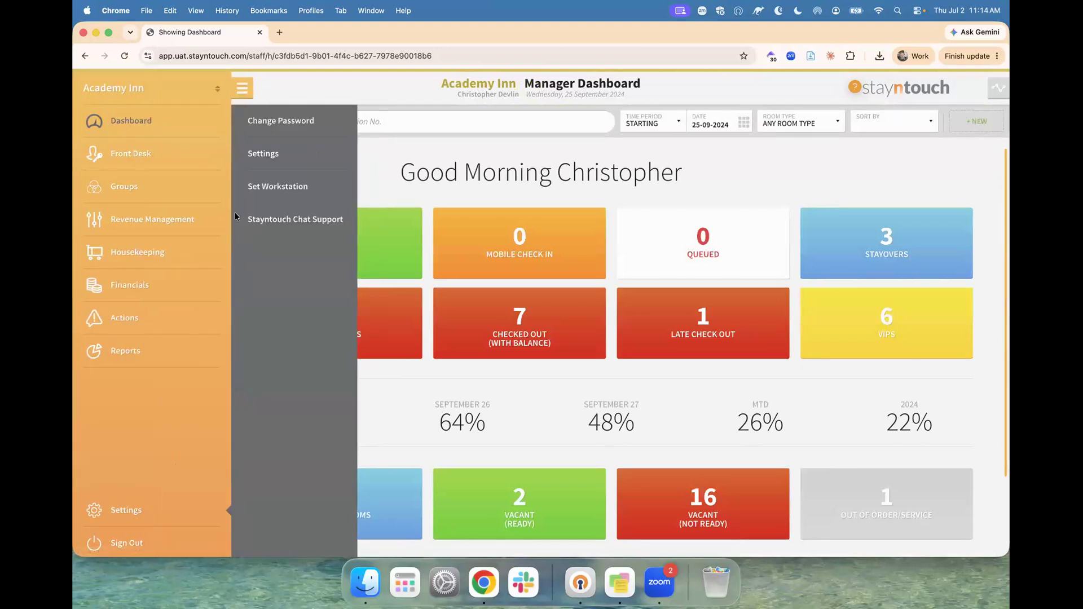
pyautogui.click(274, 160)
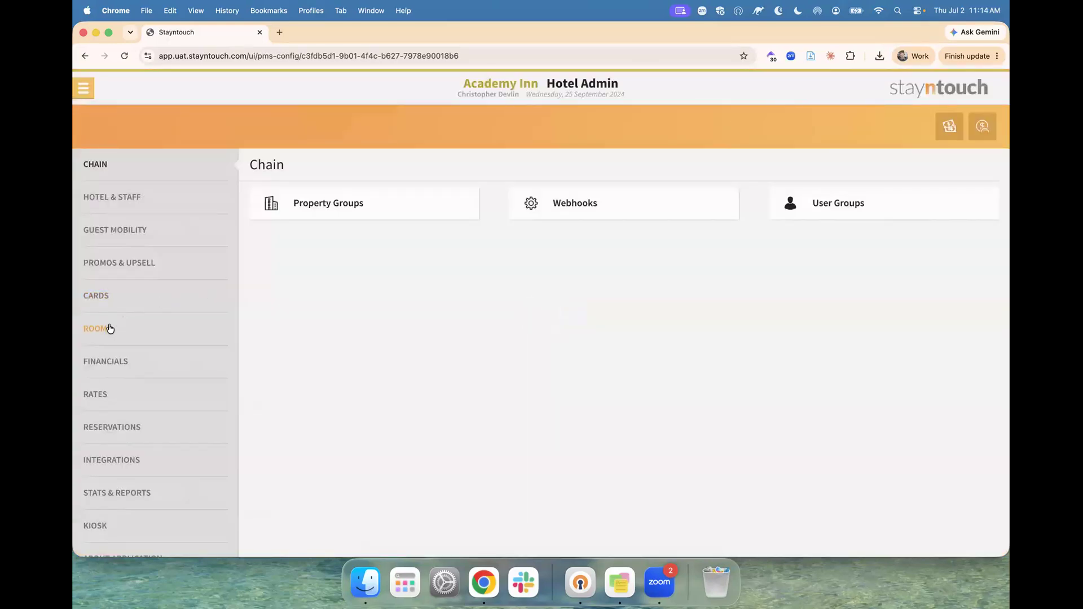
pyautogui.click(110, 328)
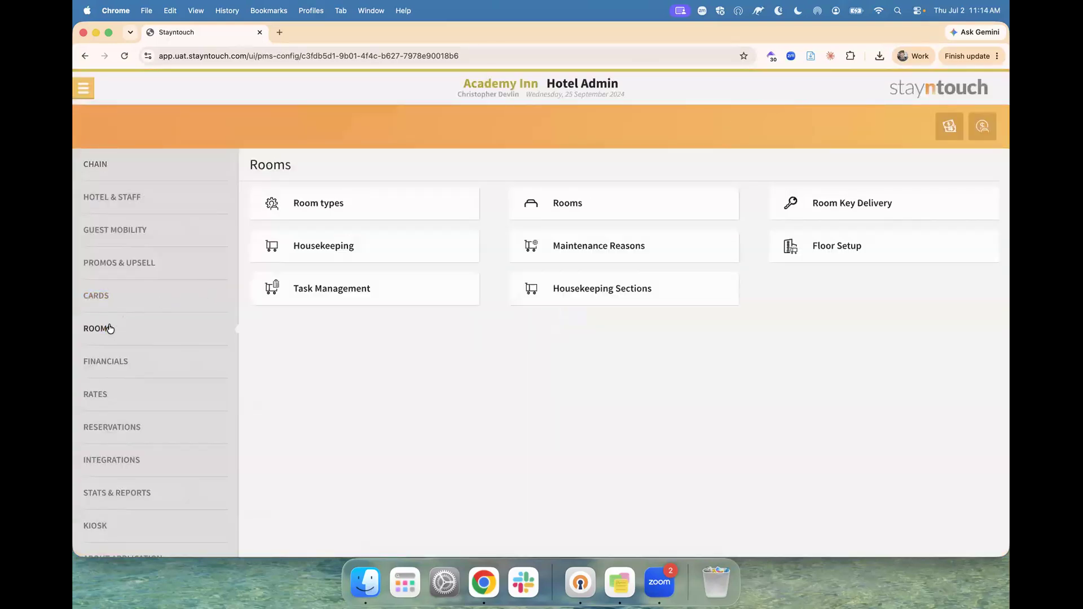
pyautogui.click(351, 255)
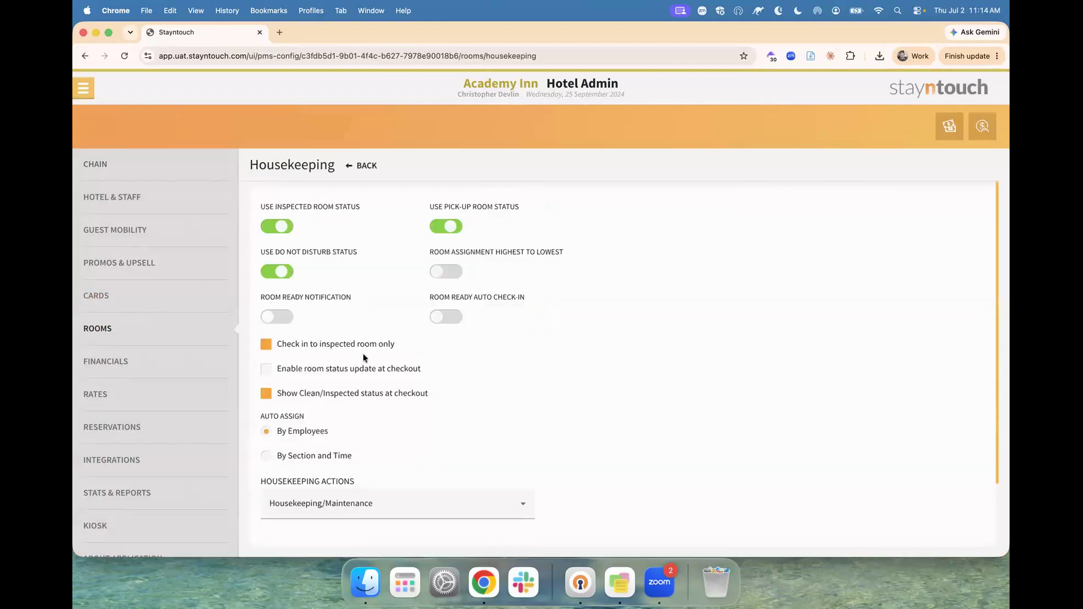
pyautogui.scroll(-2, 363, 354)
pyautogui.scroll(-1, 364, 354)
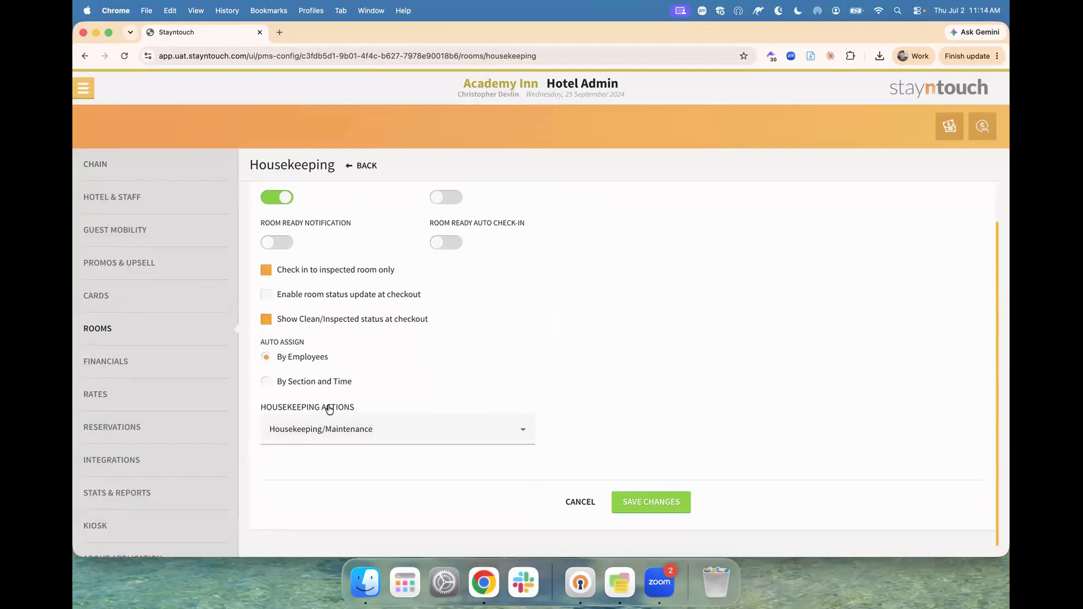
pyautogui.click(361, 428)
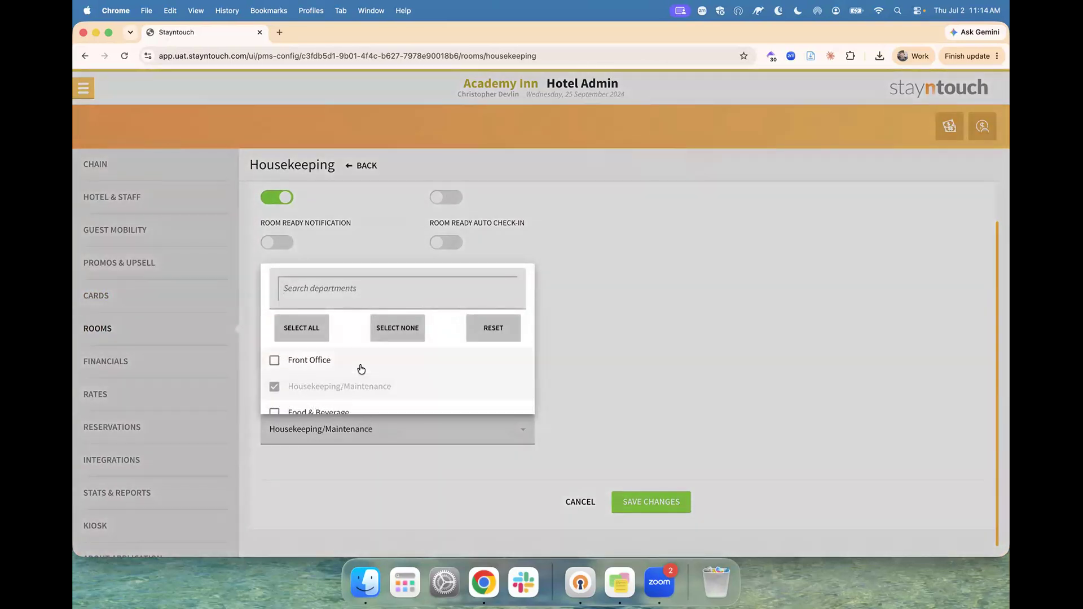
pyautogui.click(593, 389)
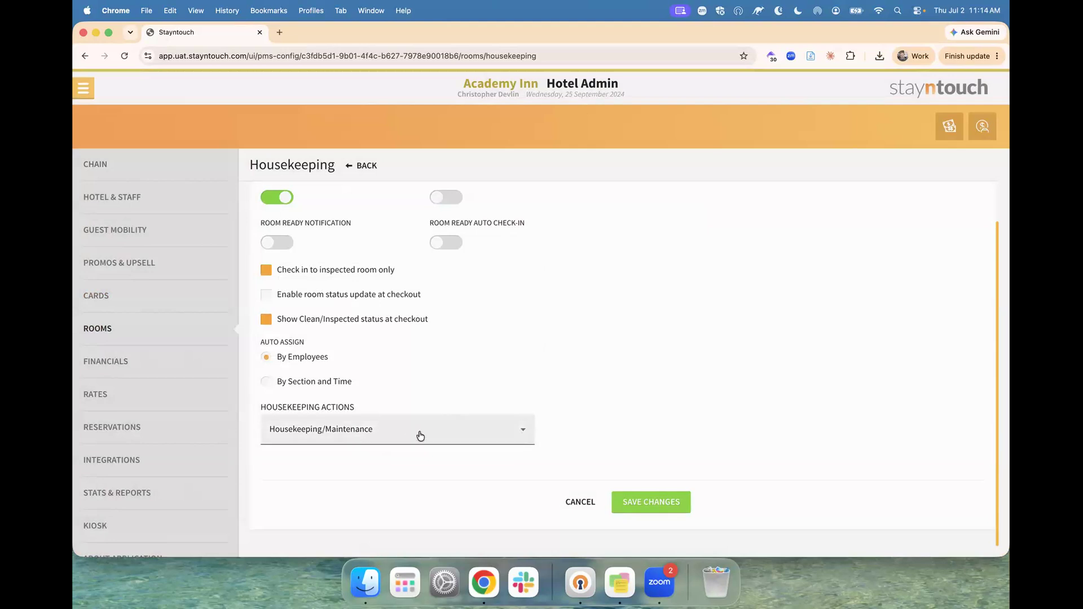
# From the Room Status list, review the guest and work details of room 401, and return to the dashboard.
pyautogui.click(85, 89)
pyautogui.click(162, 261)
pyautogui.click(289, 118)
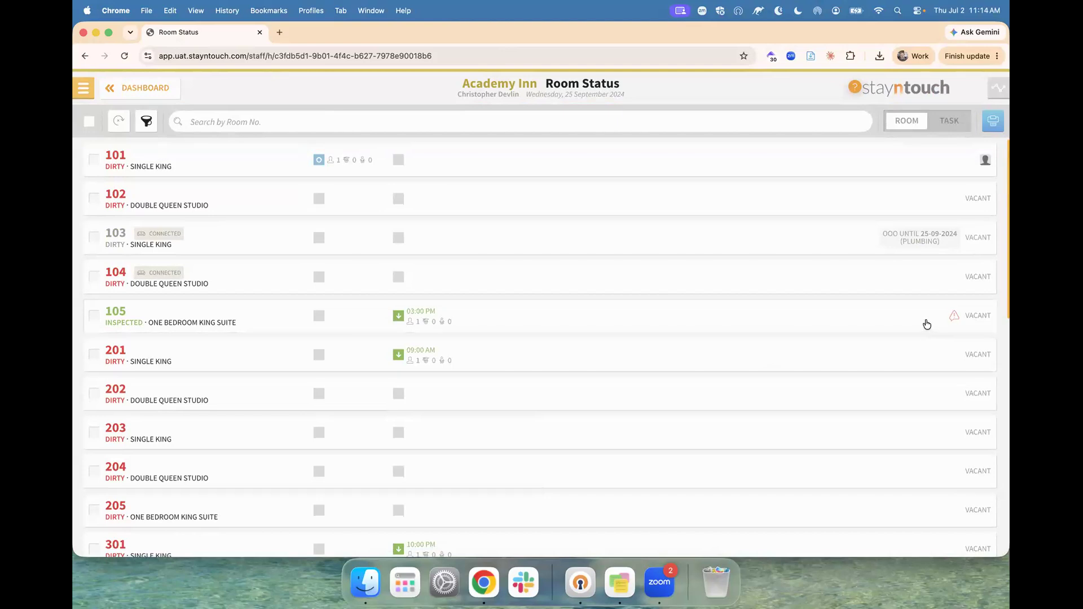
pyautogui.scroll(-7, 903, 325)
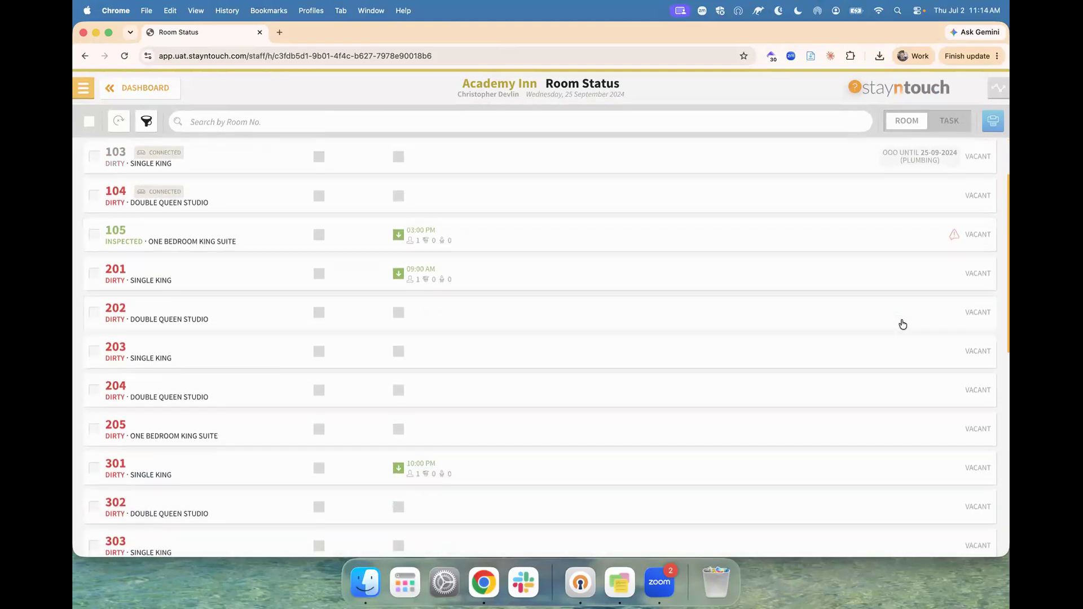
pyautogui.scroll(-3, 903, 324)
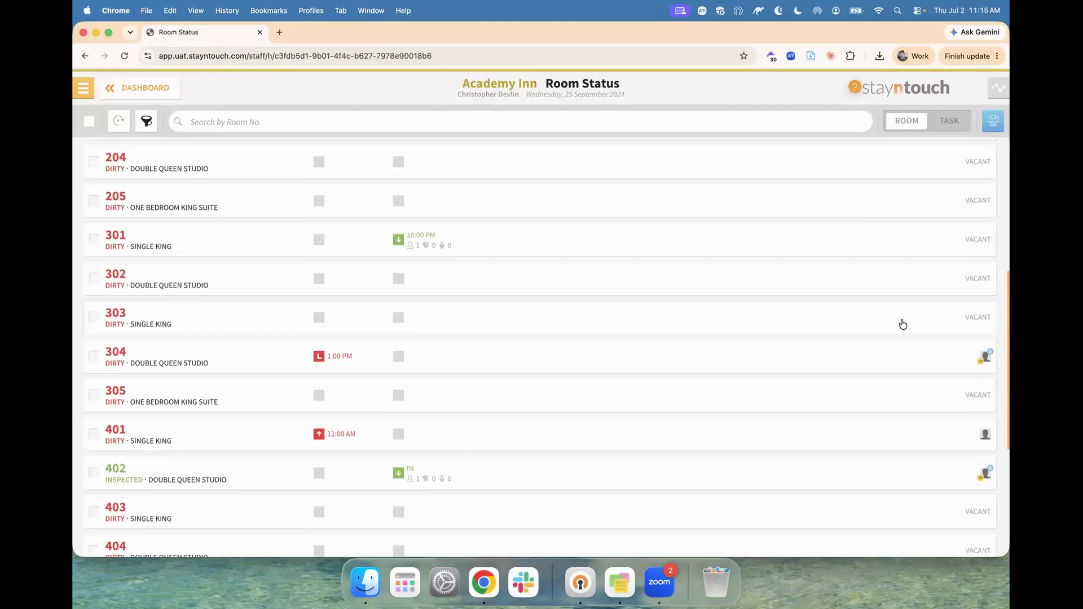
pyautogui.scroll(-1, 888, 436)
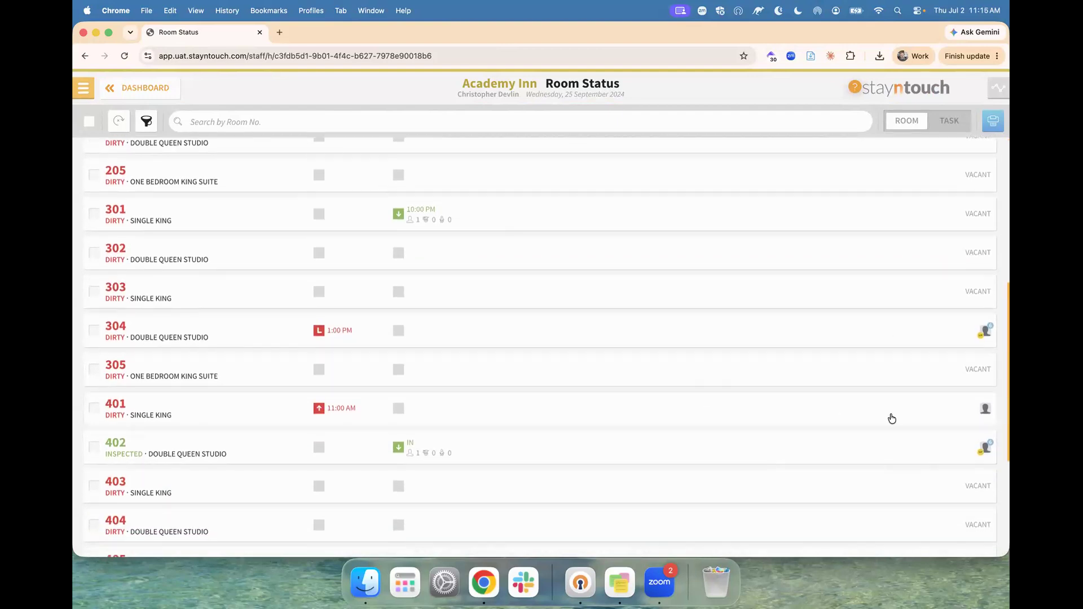
pyautogui.click(892, 419)
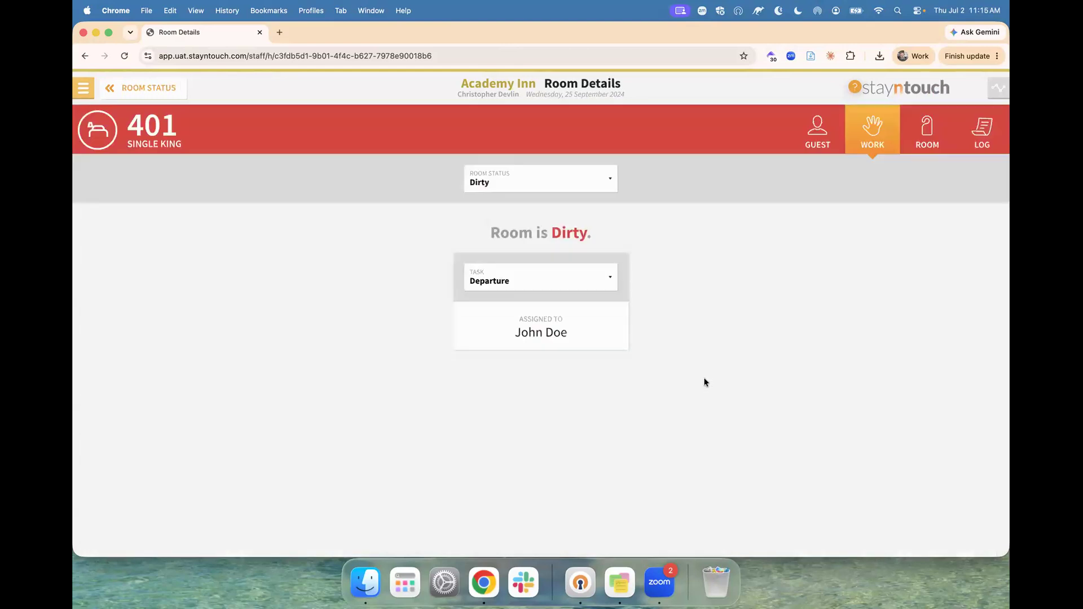
pyautogui.click(818, 139)
pyautogui.click(858, 146)
pyautogui.click(85, 89)
pyautogui.click(118, 122)
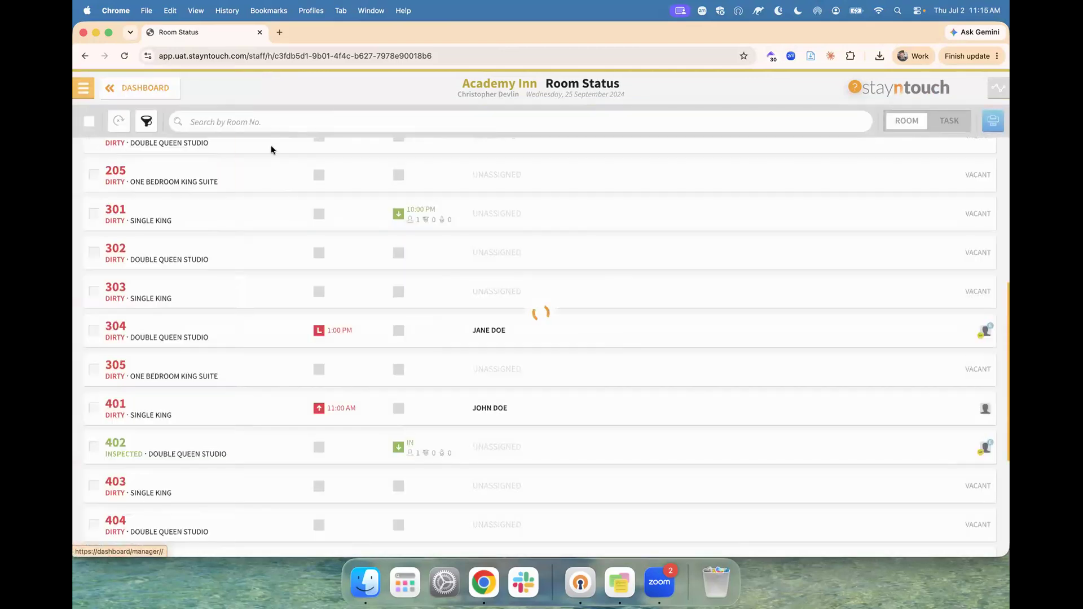
# Find the reservation for room 401 from the dashboard and open its stay card.
pyautogui.click(295, 119)
pyautogui.write('401')
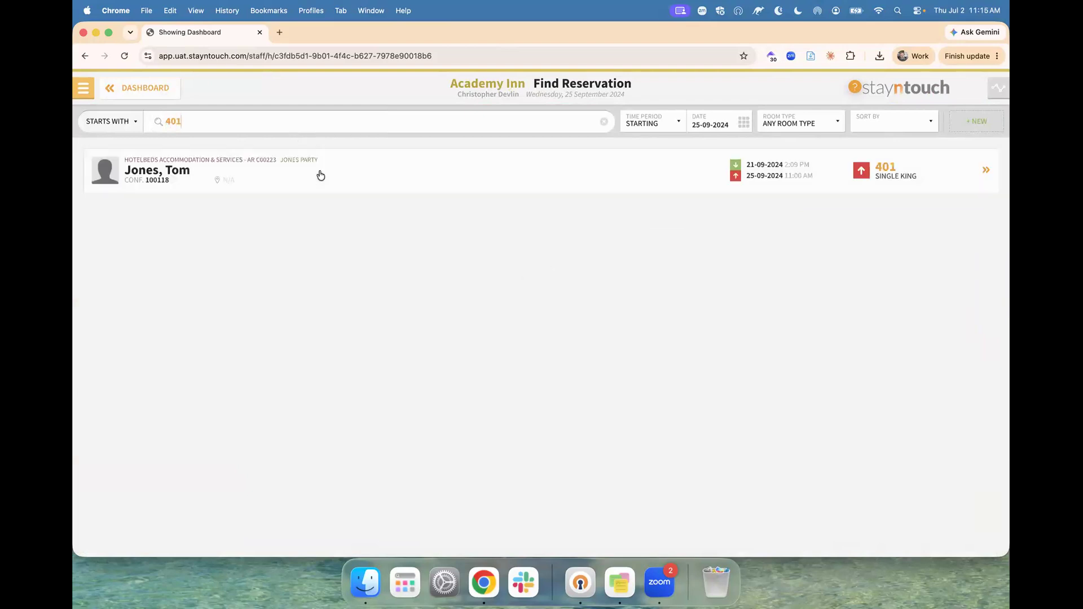
pyautogui.click(317, 169)
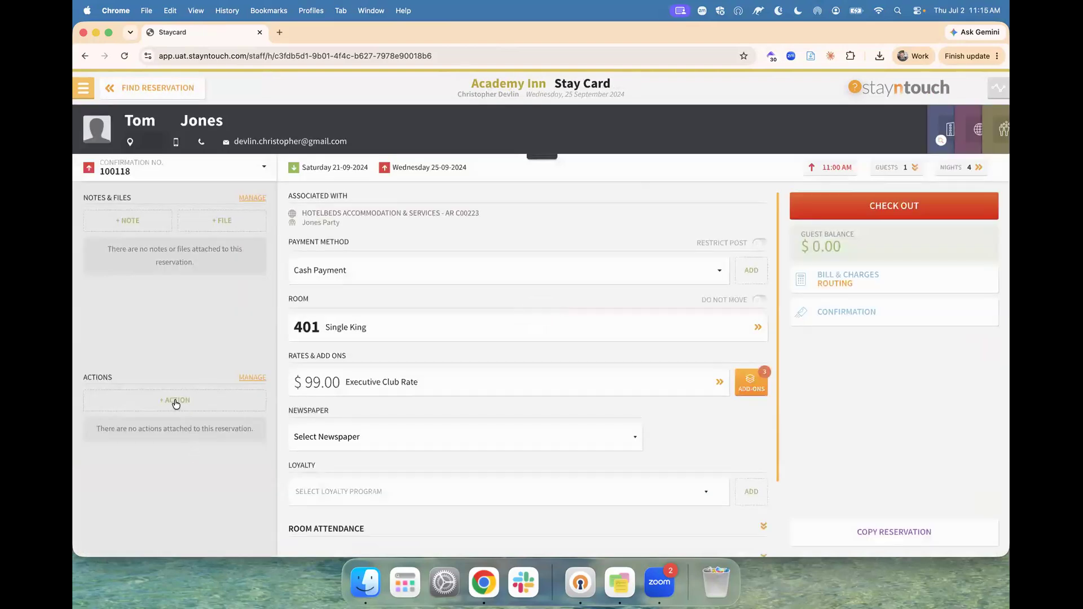
# Post a new action on room 401's reservation, assigned to Front Office with the note "test action".
pyautogui.click(176, 404)
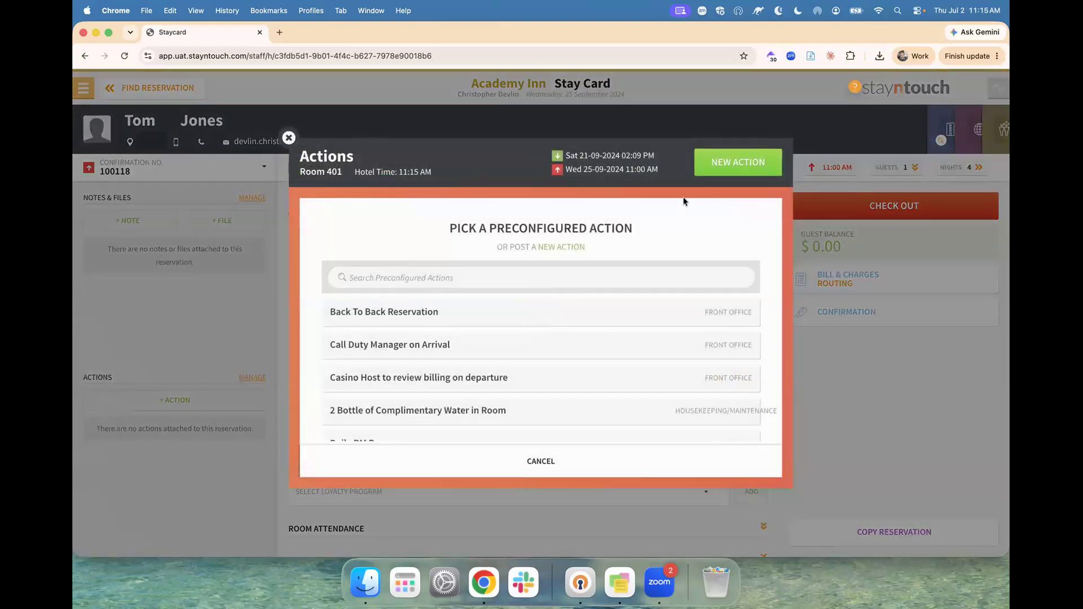
pyautogui.click(707, 169)
pyautogui.click(505, 282)
pyautogui.click(500, 303)
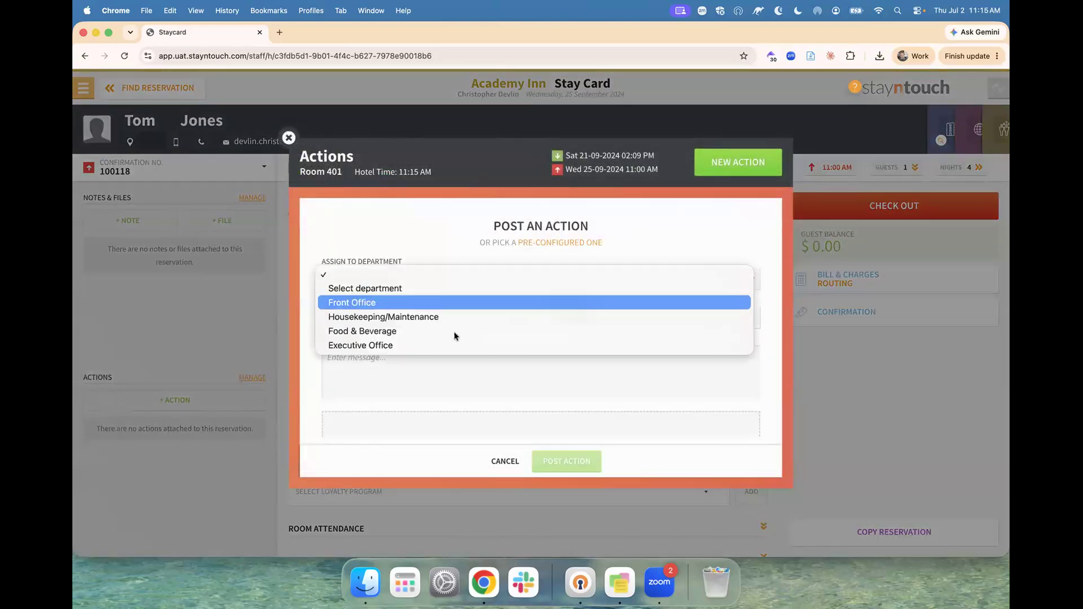
pyautogui.click(444, 356)
pyautogui.write('test action')
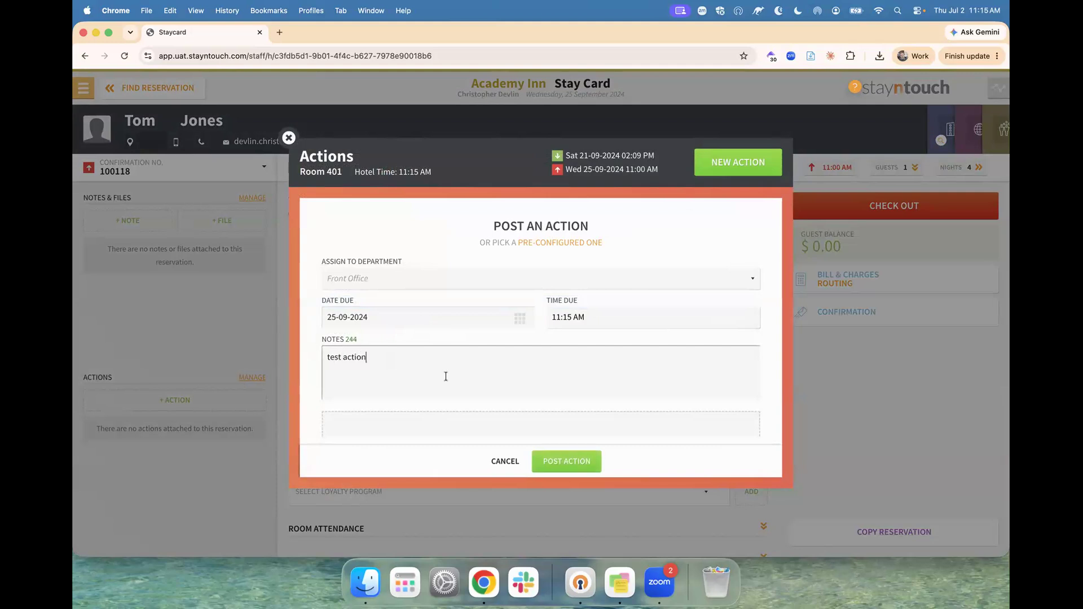
pyautogui.click(561, 466)
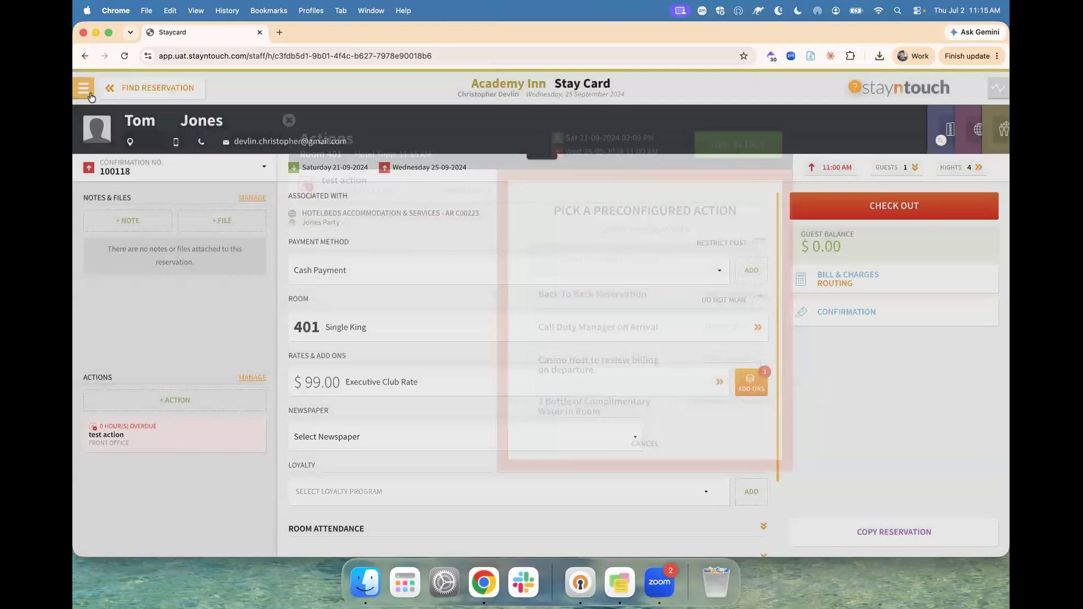
# Go to the housekeeping Room Status list and check whether room 401 shows an action alert.
pyautogui.click(84, 89)
pyautogui.click(188, 243)
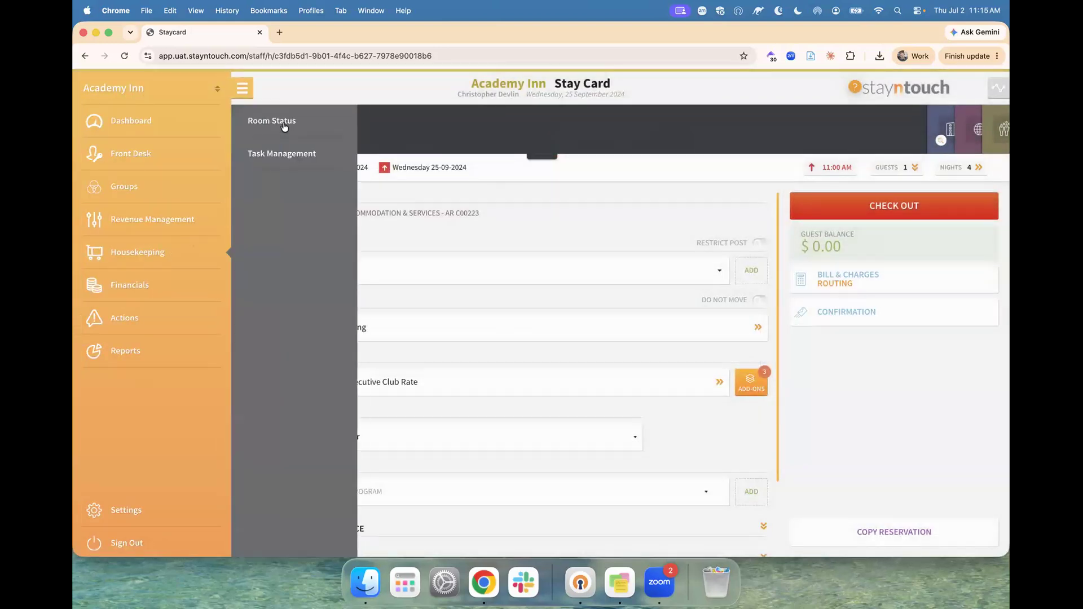
pyautogui.click(283, 120)
pyautogui.scroll(-10, 448, 373)
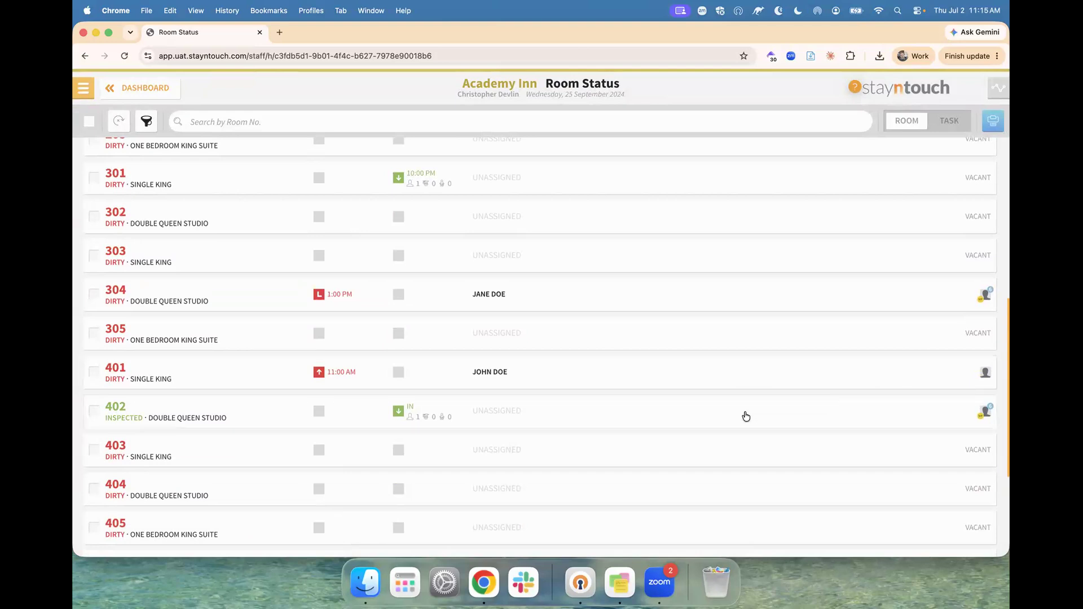
pyautogui.scroll(10, 679, 418)
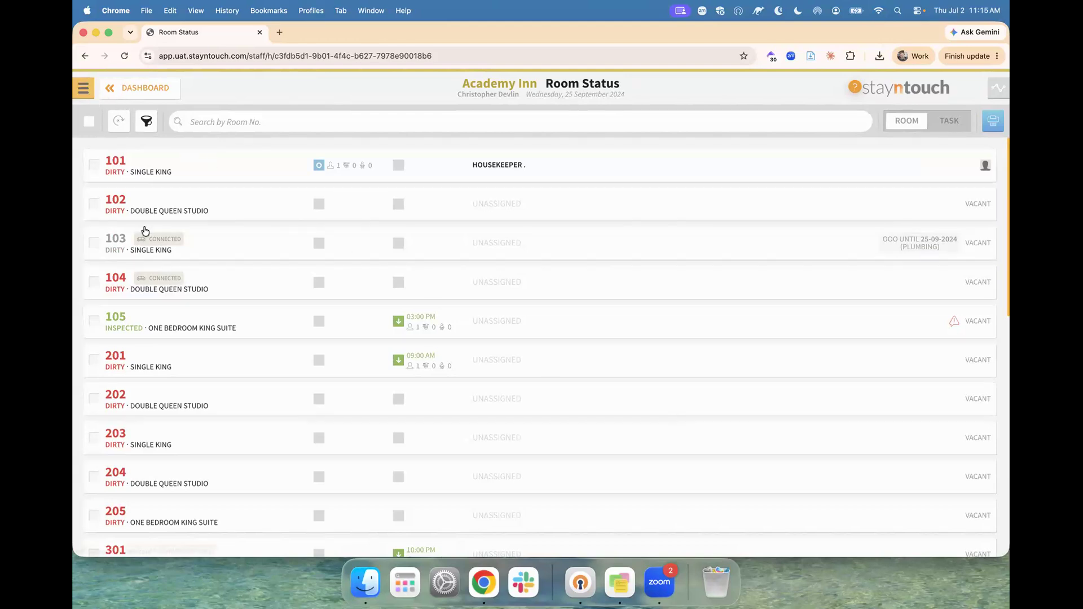
# In the Actions Manager, examine the new action form and its file upload area, cancel it, and return to the dashboard.
pyautogui.click(83, 88)
pyautogui.click(167, 317)
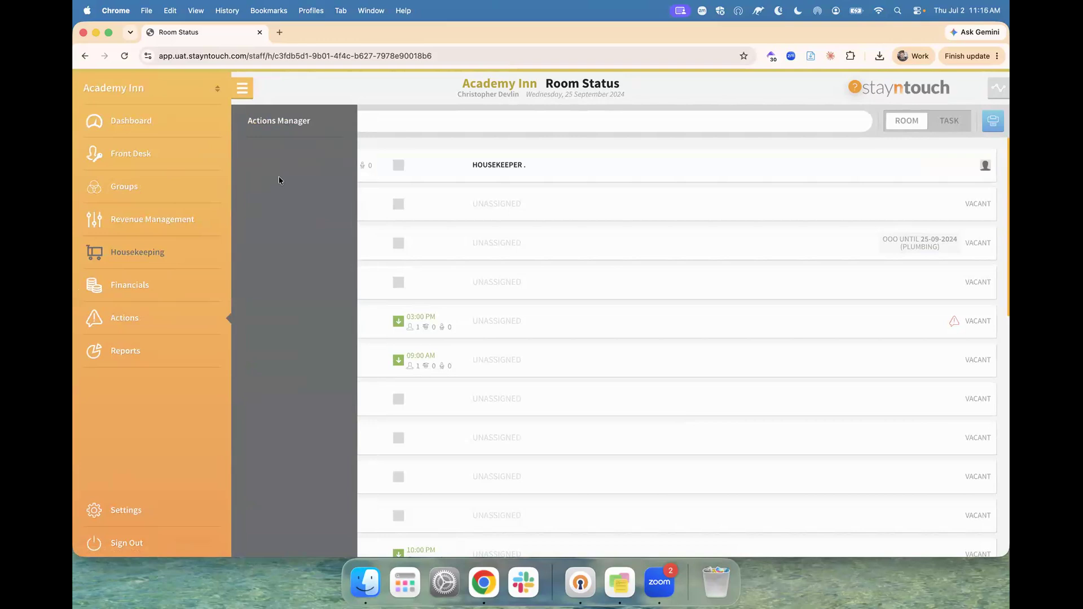
pyautogui.click(291, 120)
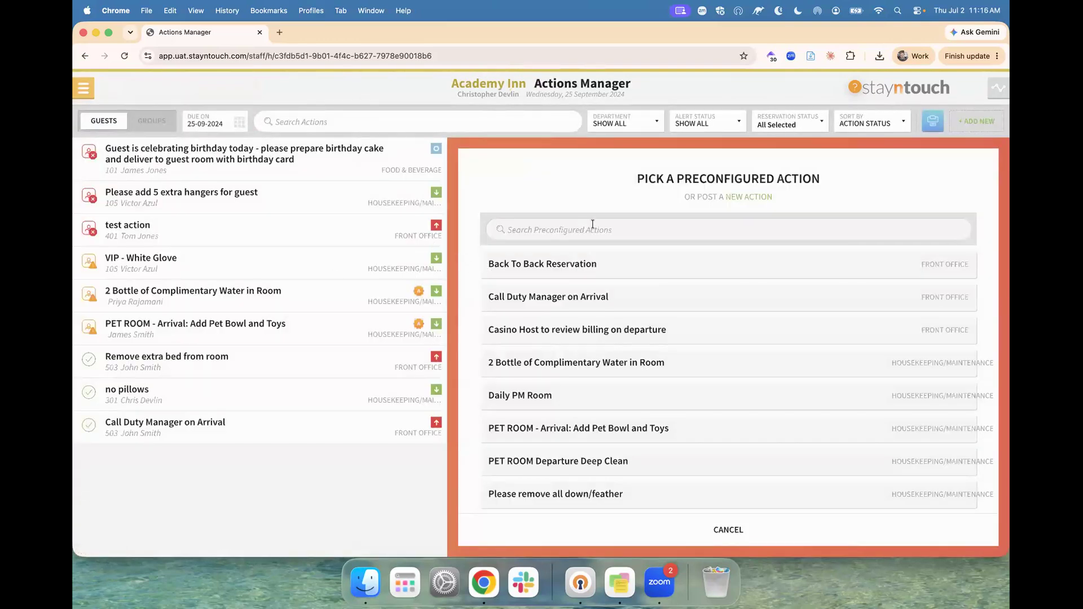
pyautogui.click(977, 121)
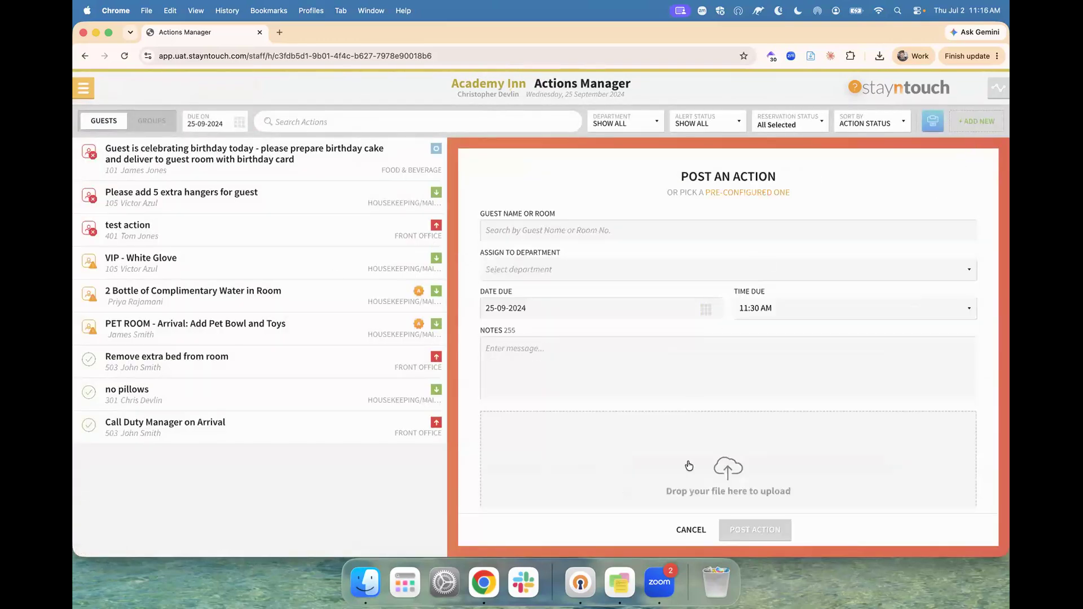
pyautogui.scroll(-3, 689, 465)
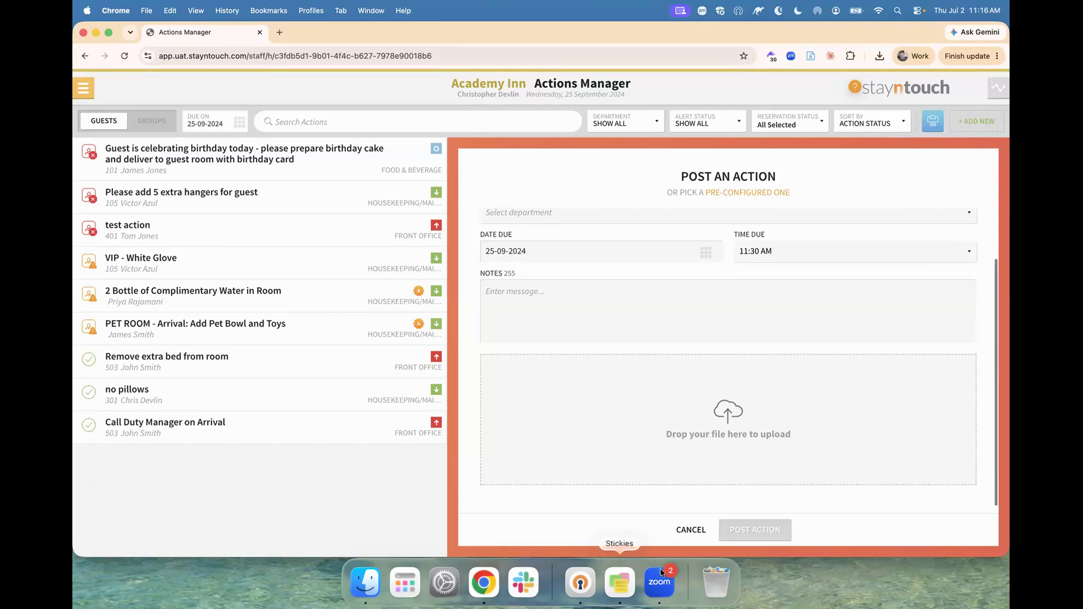
pyautogui.click(685, 531)
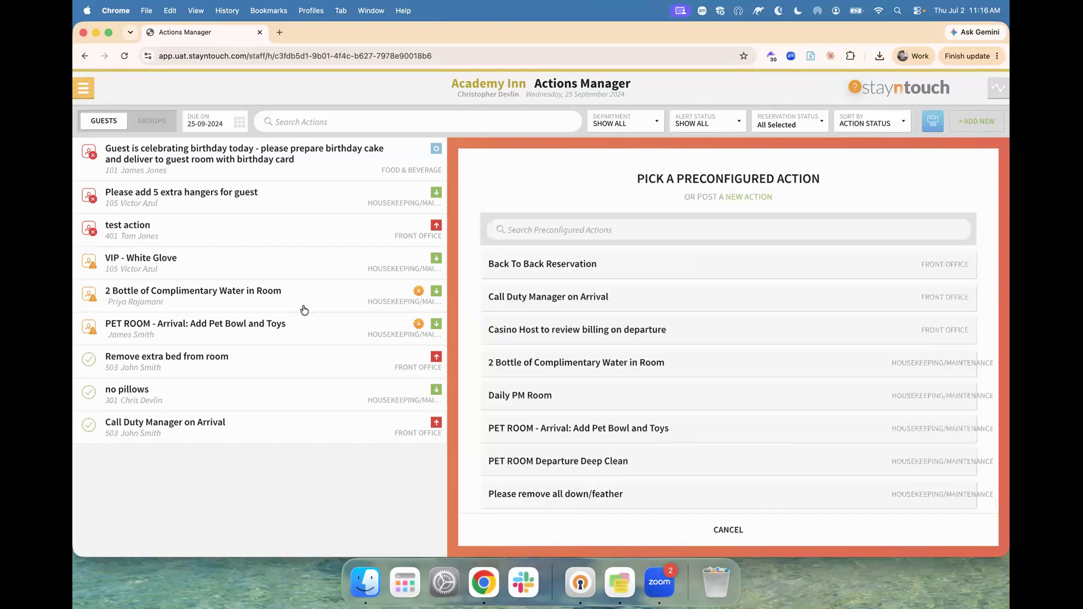
pyautogui.click(84, 88)
pyautogui.click(127, 119)
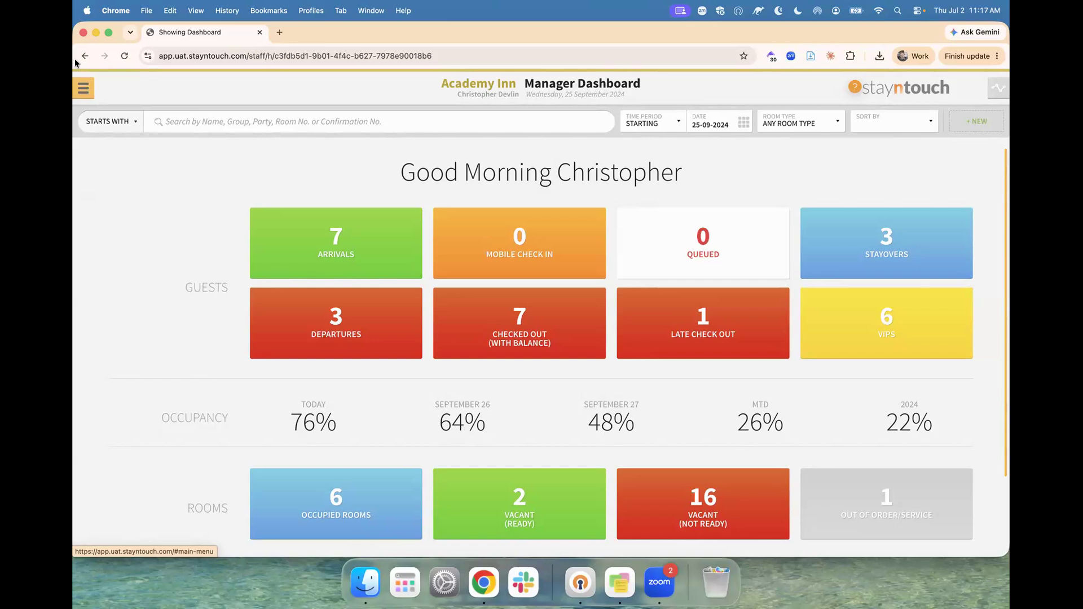
# Narrow the browser window to less than half the screen width to preview the dashboard's compact mobile layout.
pyautogui.click(85, 90)
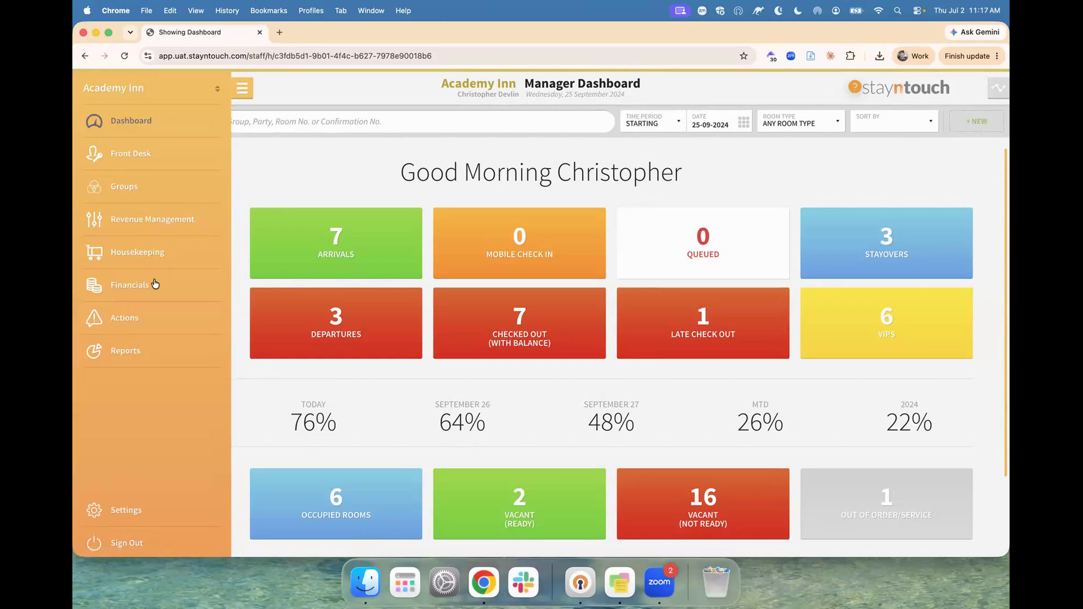
pyautogui.moveTo(975, 262); pyautogui.dragTo(445, 247)
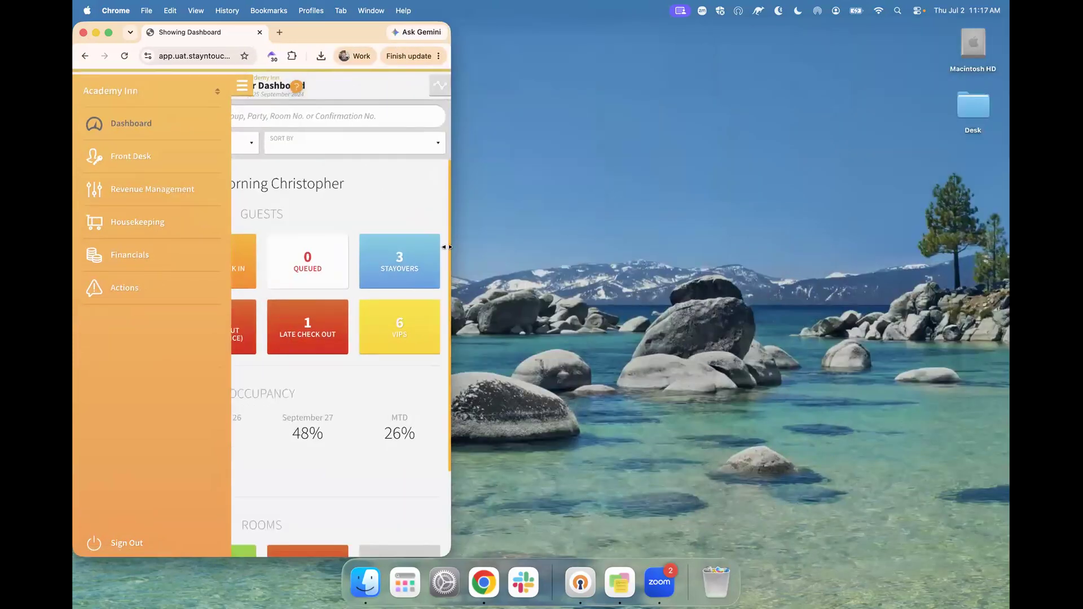
pyautogui.click(292, 185)
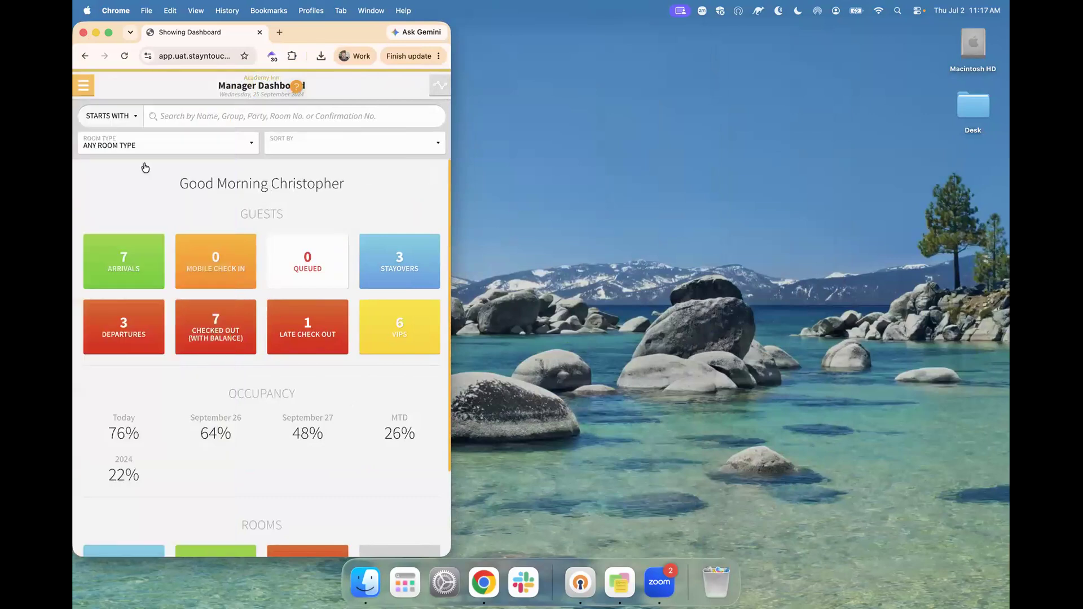
# In the compact Room Status list, view room 105's housekeeping actions in its work details, and widen the browser window to full width.
pyautogui.click(84, 86)
pyautogui.click(146, 231)
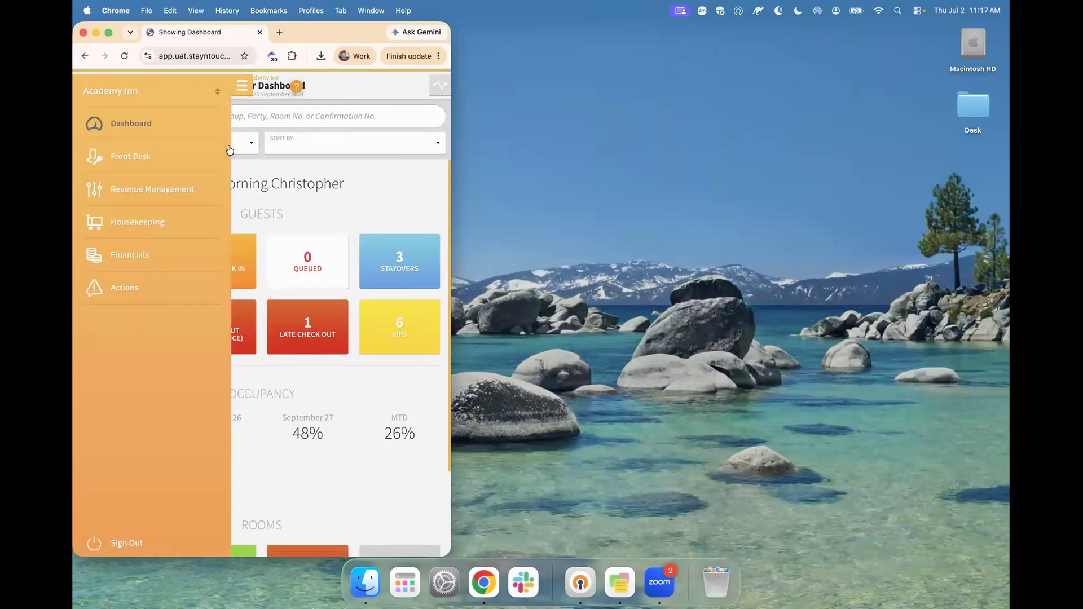
pyautogui.click(264, 125)
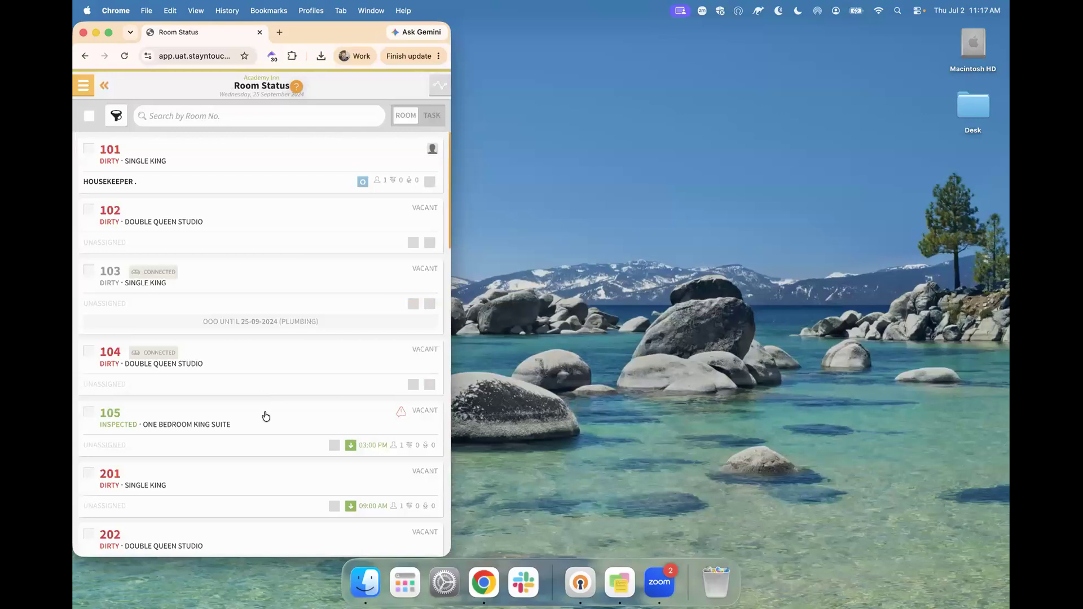
pyautogui.scroll(-1, 270, 406)
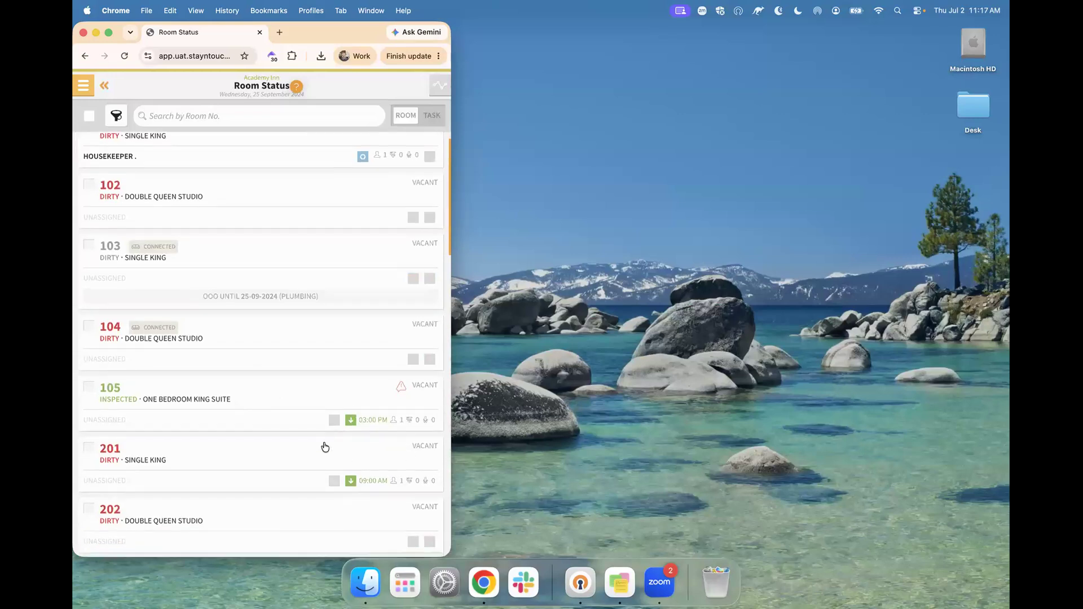
pyautogui.click(249, 399)
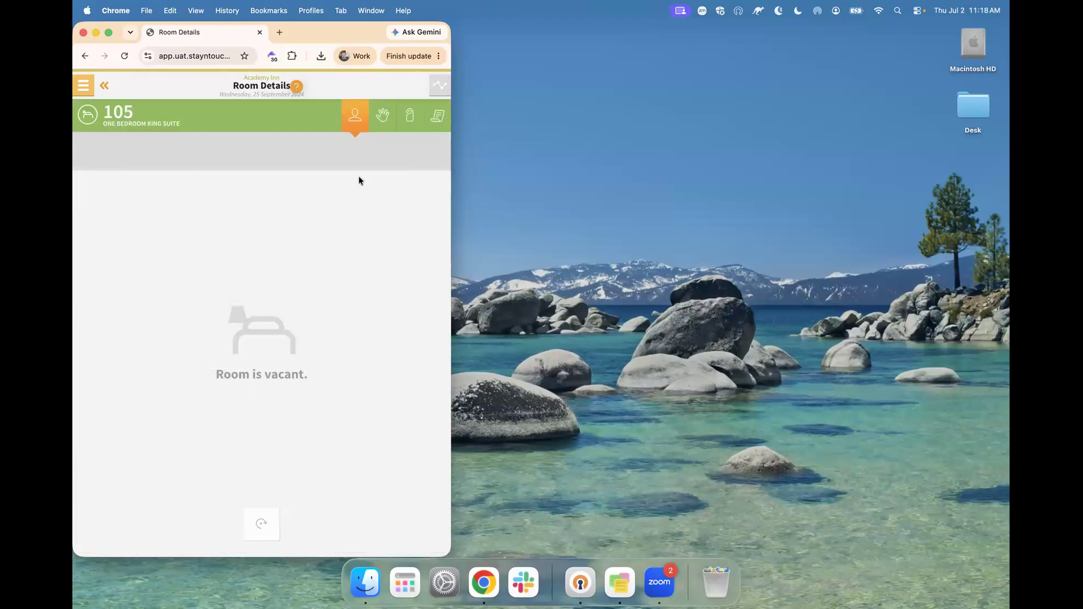
pyautogui.click(381, 128)
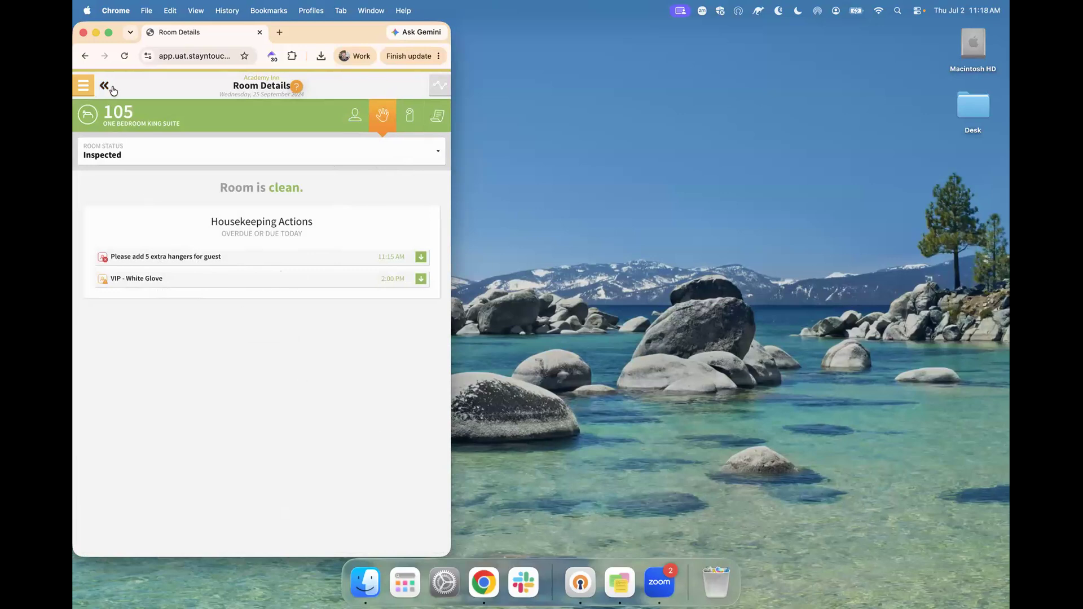
pyautogui.moveTo(452, 187); pyautogui.dragTo(1009, 395)
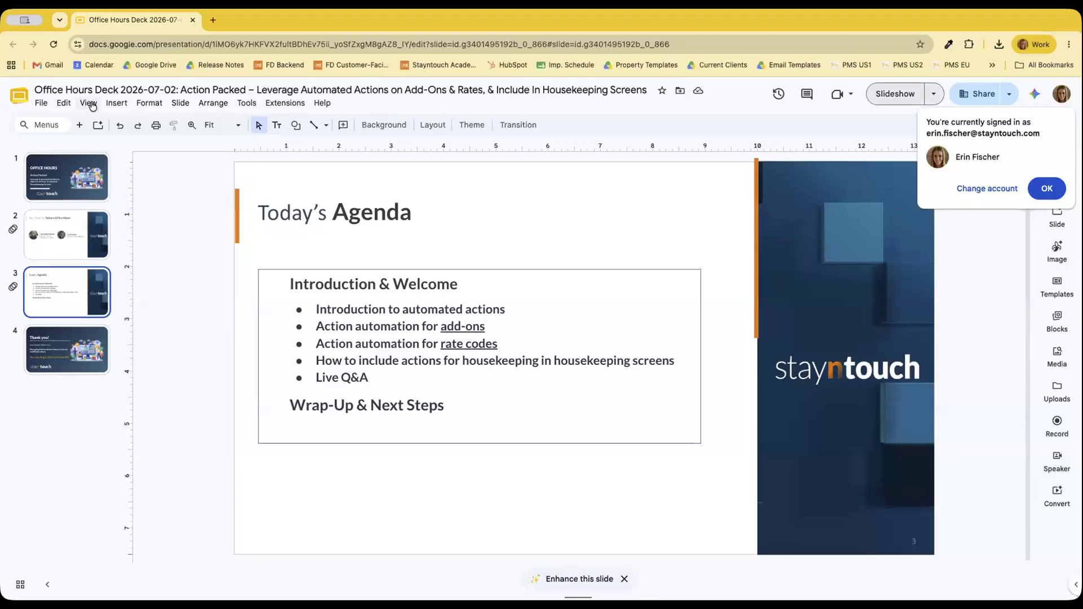
# Switch to the office hours deck in Google Slides and start the slideshow at the Today's Agenda slide.
pyautogui.click(90, 103)
pyautogui.click(123, 150)
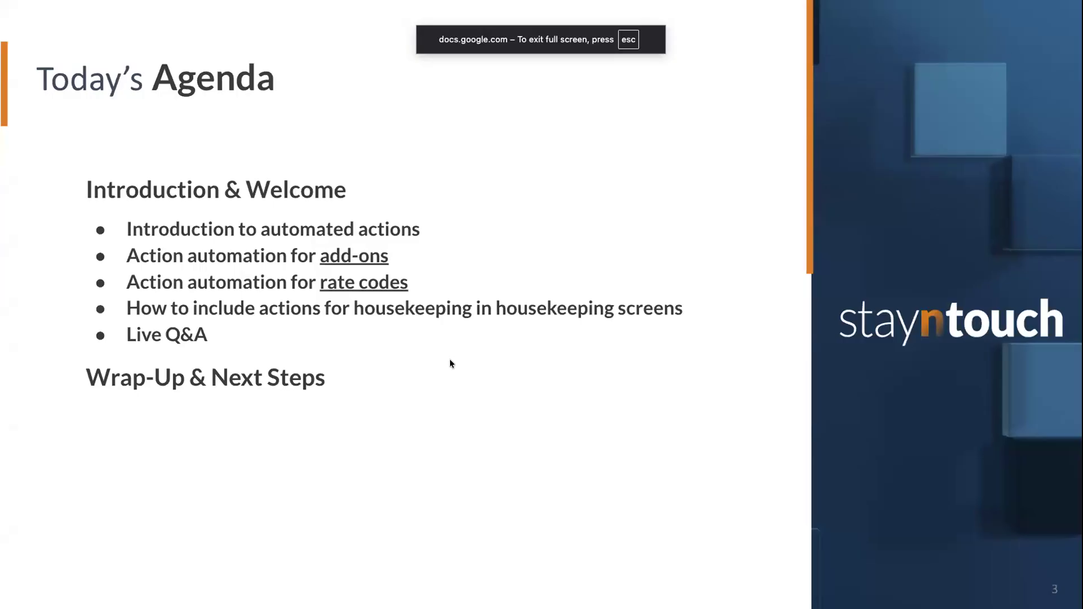